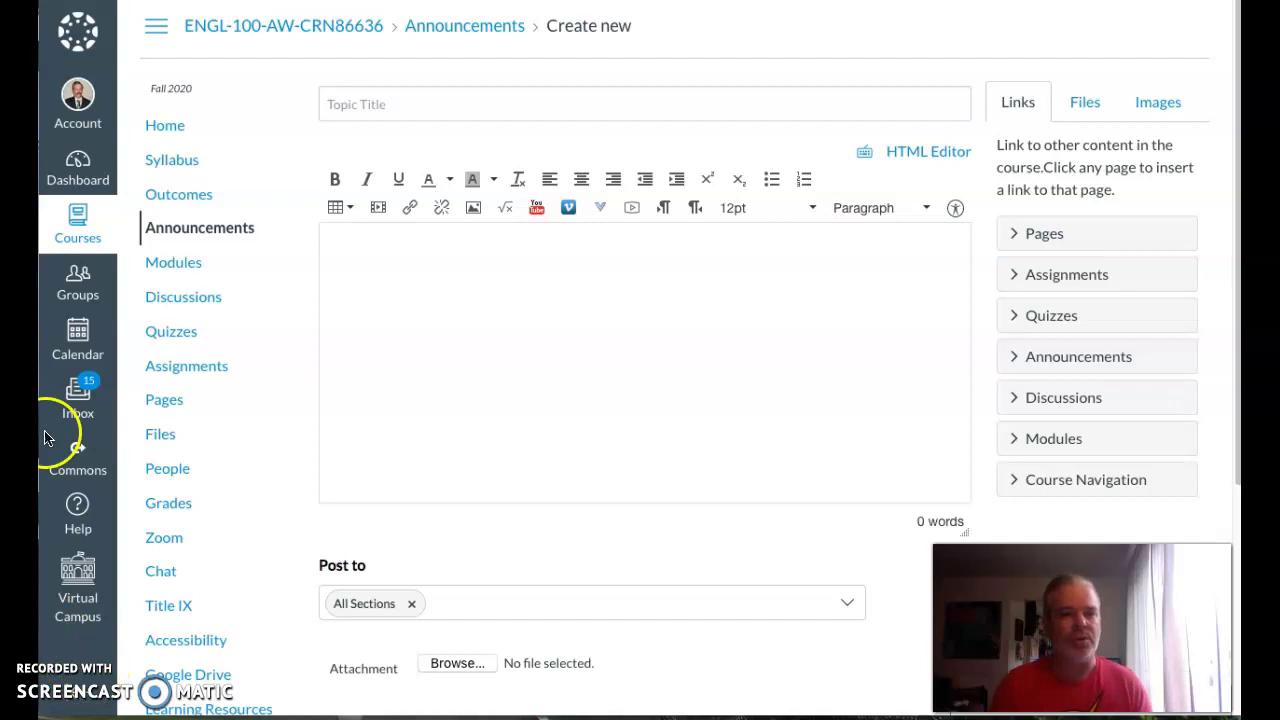
# Open the settings of the ENGL-100-AW-CRN86636 course and switch to Student View
pyautogui.scroll(-3, 227, 406)
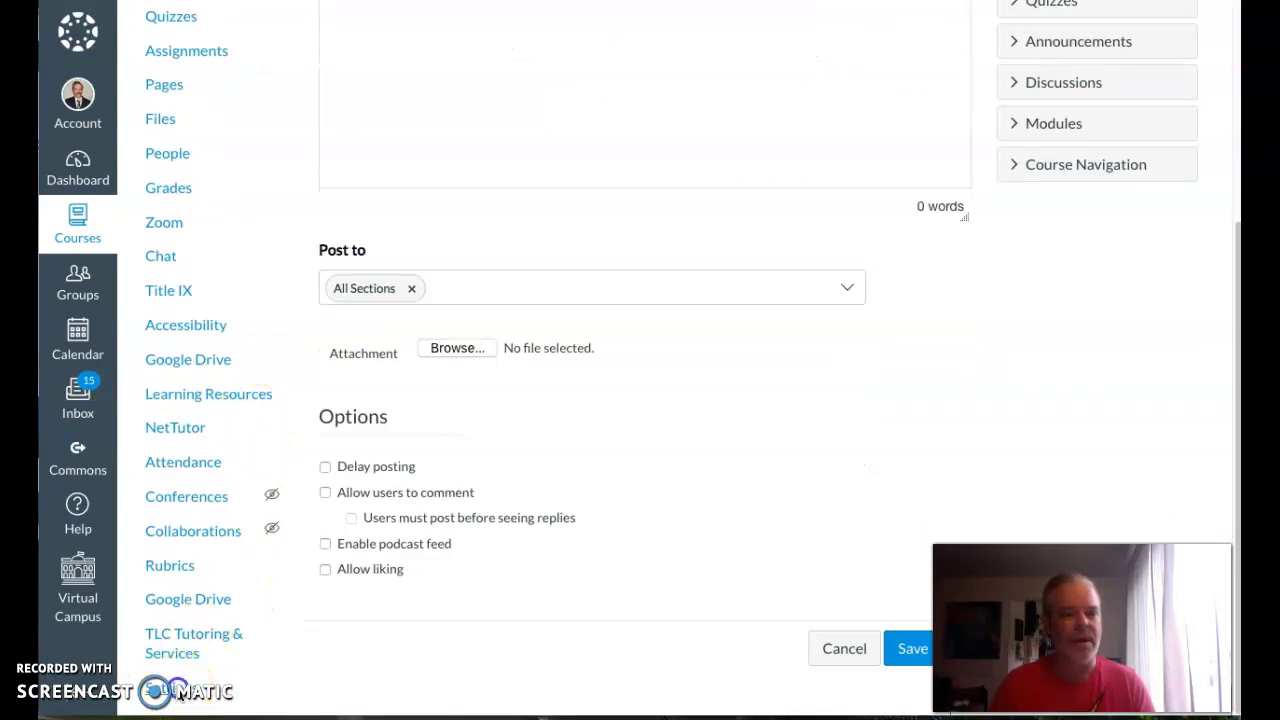
pyautogui.click(175, 695)
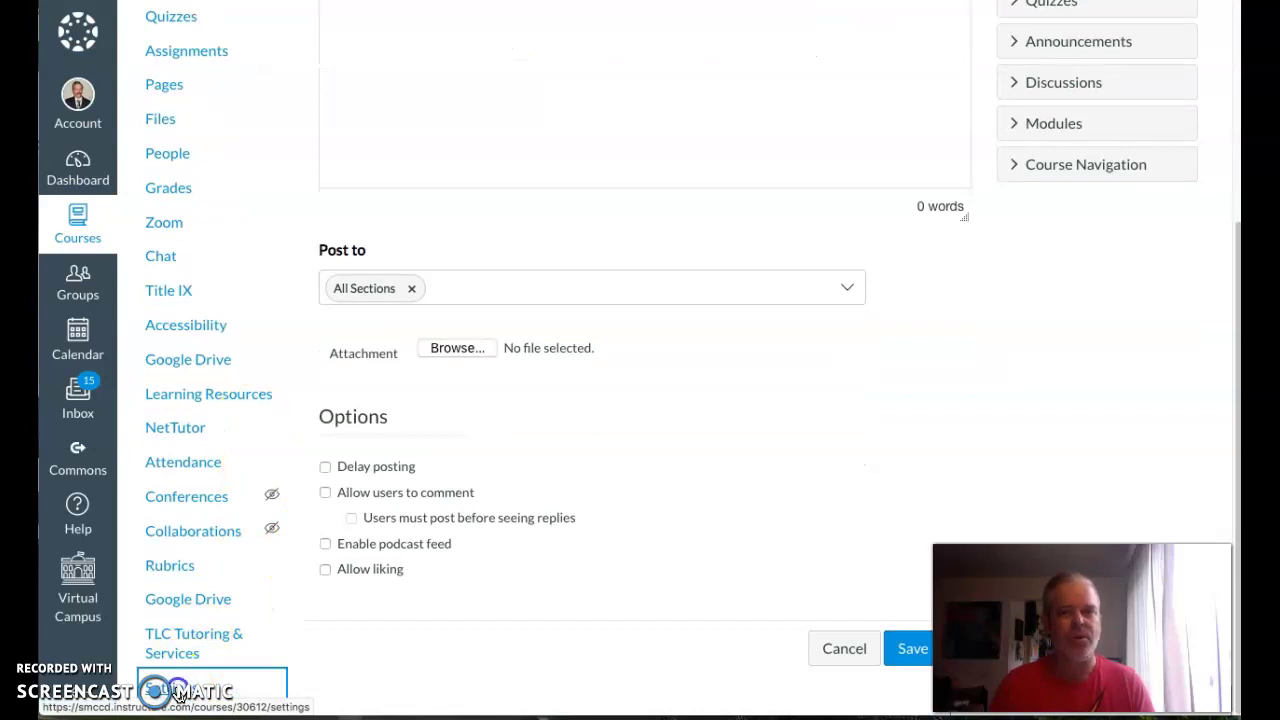
pyautogui.click(838, 297)
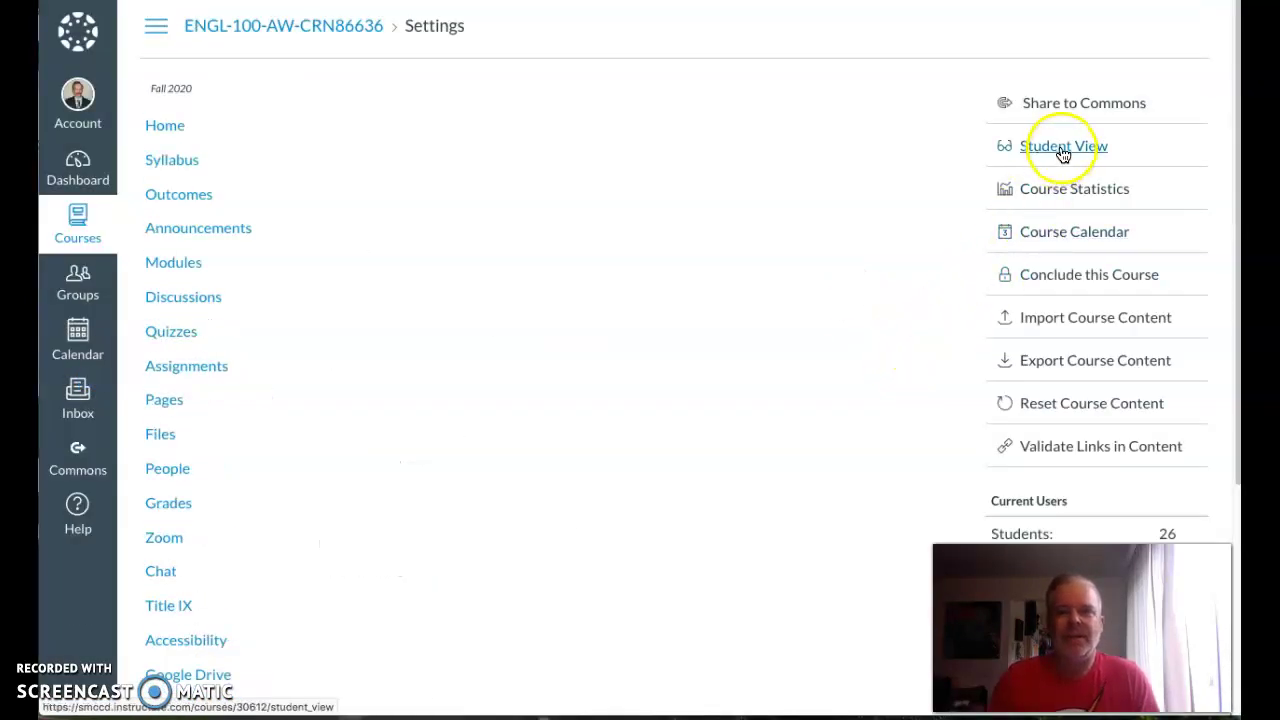
pyautogui.click(1060, 157)
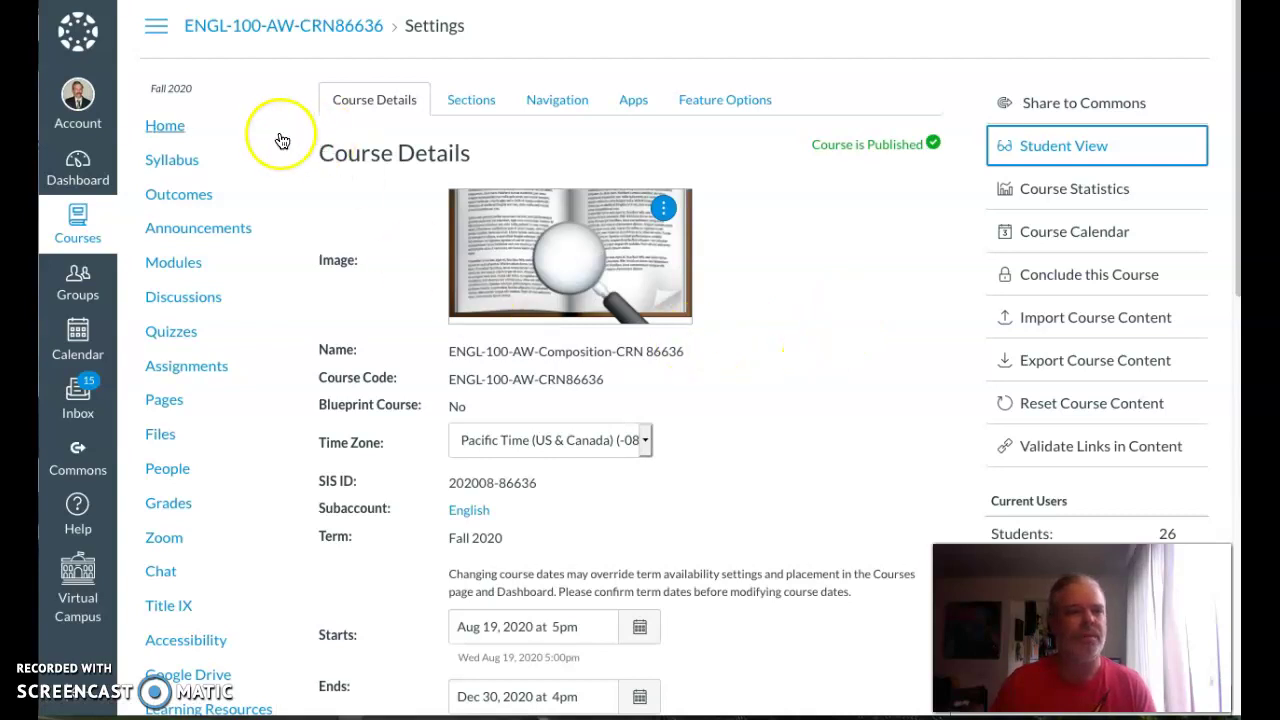
pyautogui.click(1048, 147)
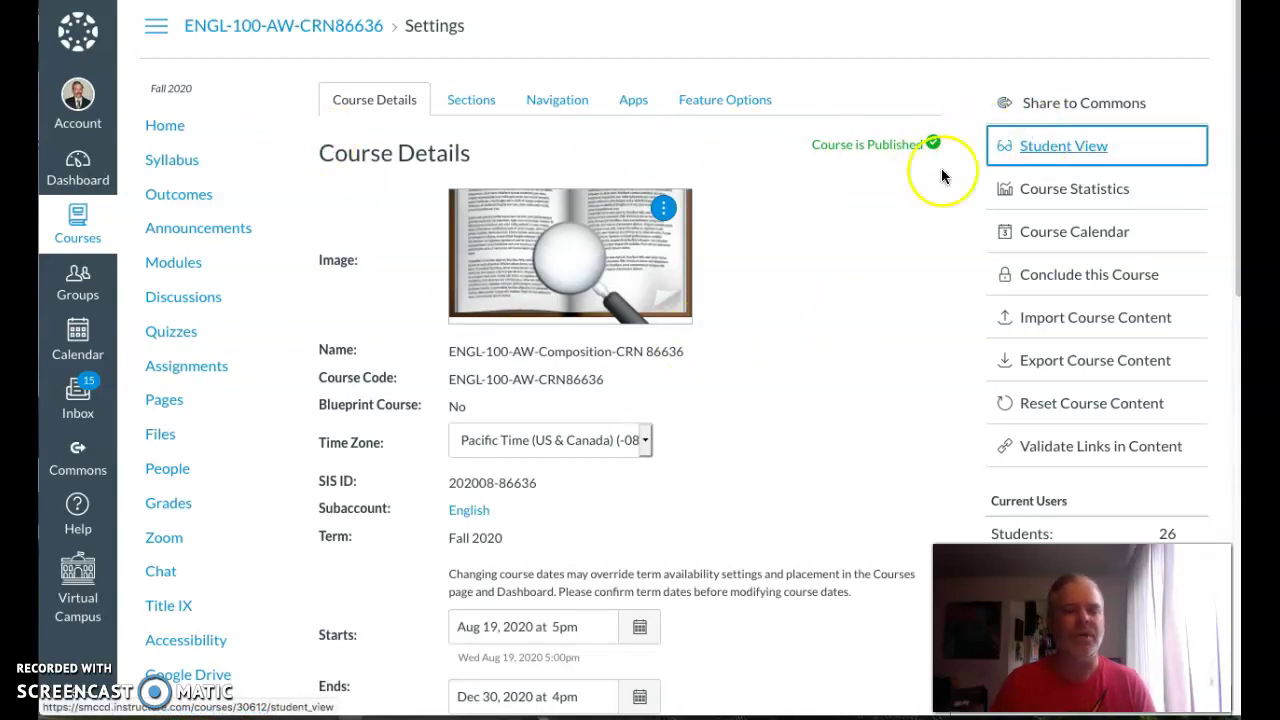
# Look over the Course Introduction items and the start of Module 1 on the course home page as a student
pyautogui.scroll(-4, 700, 284)
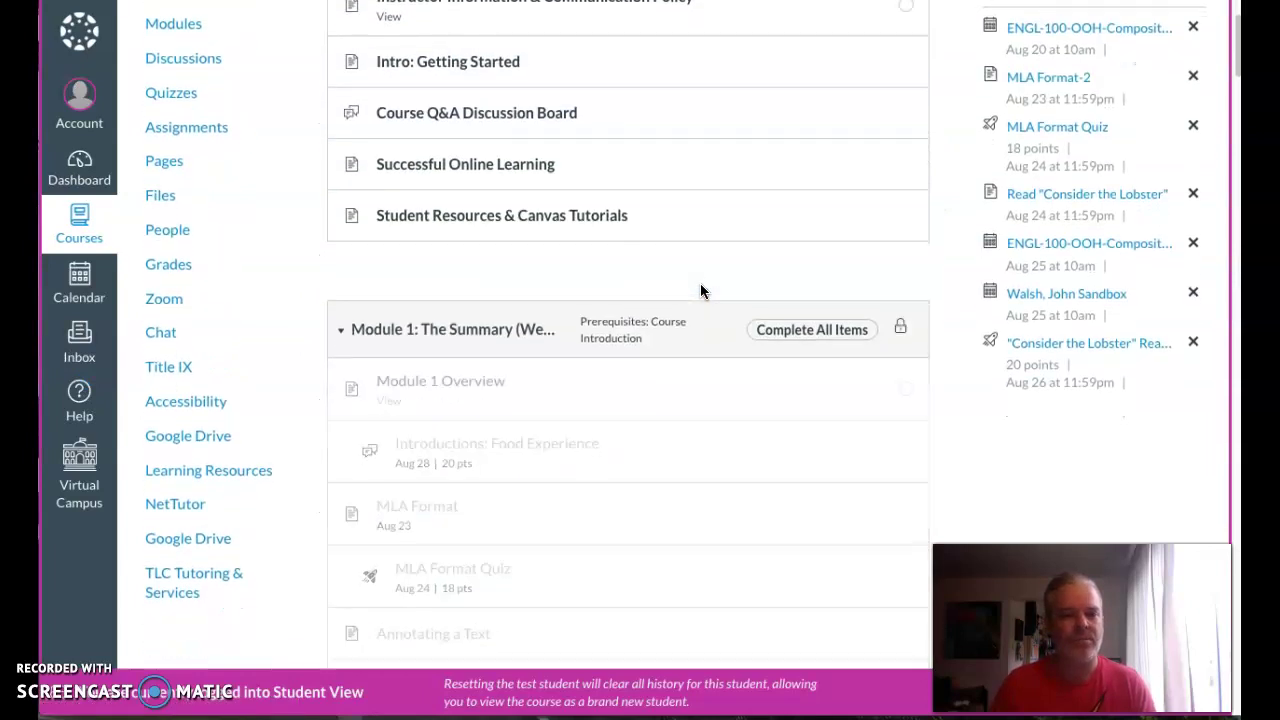
pyautogui.scroll(4, 700, 290)
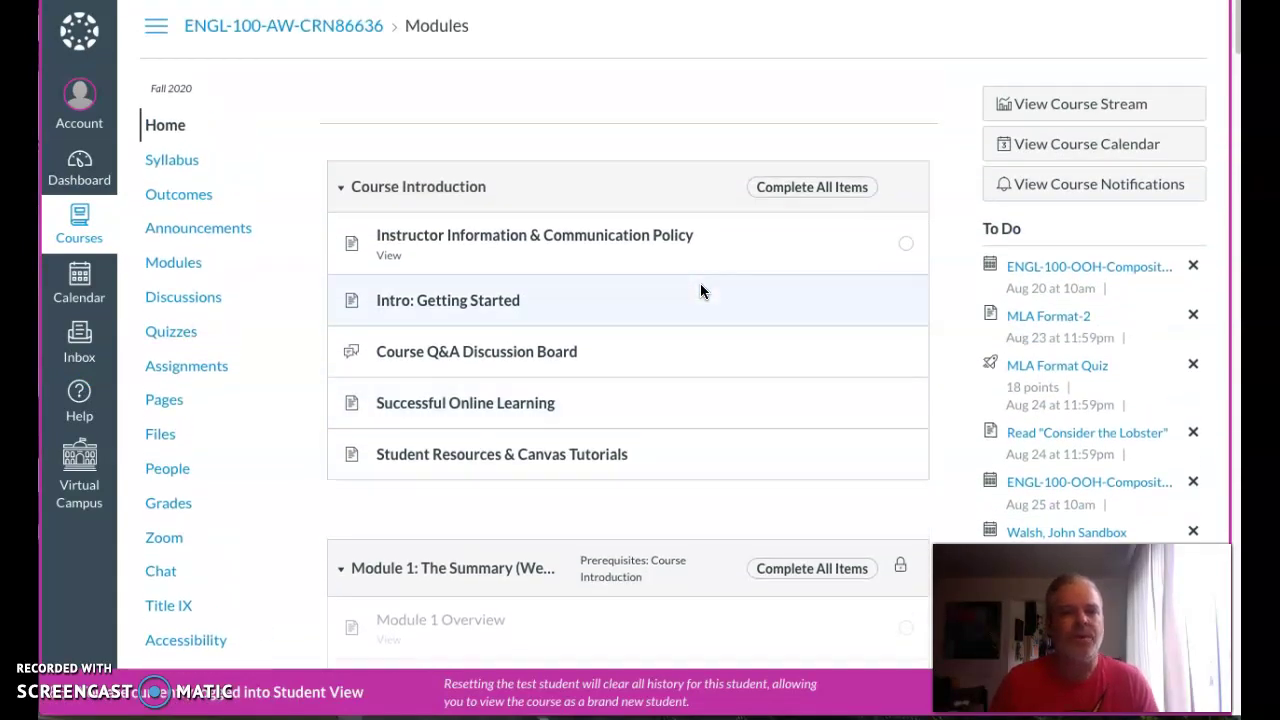
pyautogui.scroll(-5, 704, 290)
pyautogui.scroll(-3, 708, 290)
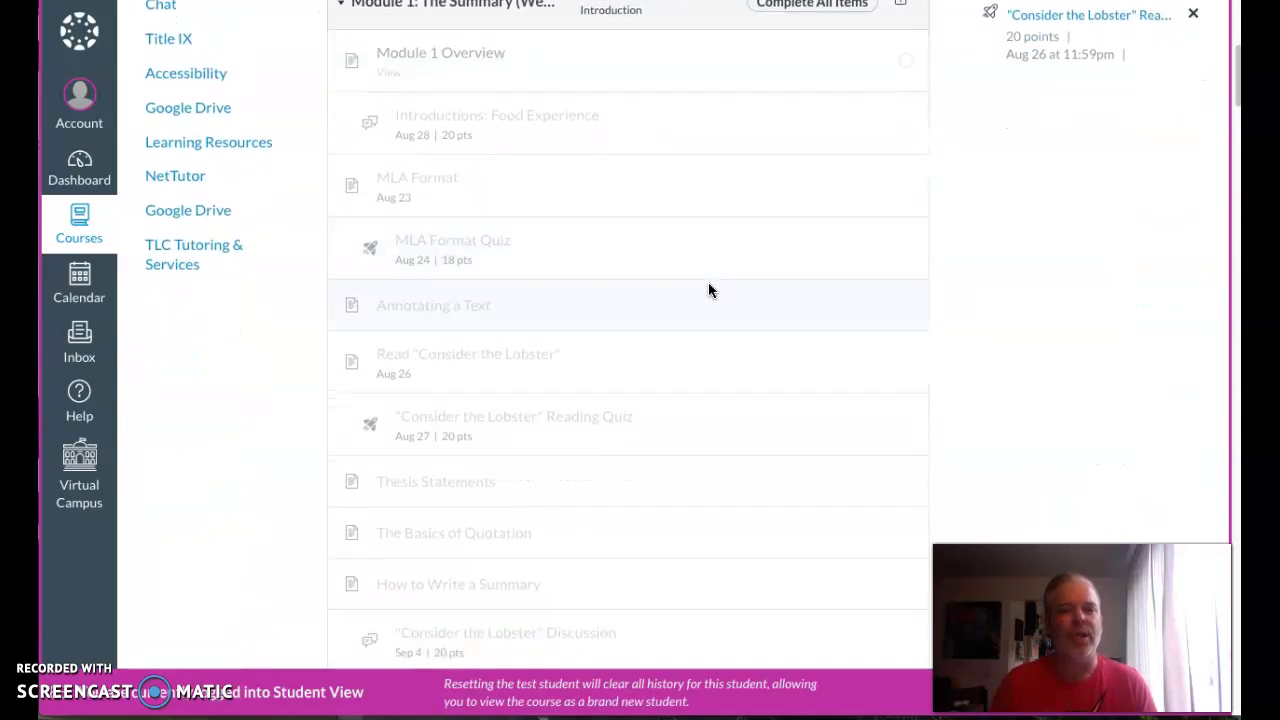
pyautogui.scroll(1, 708, 290)
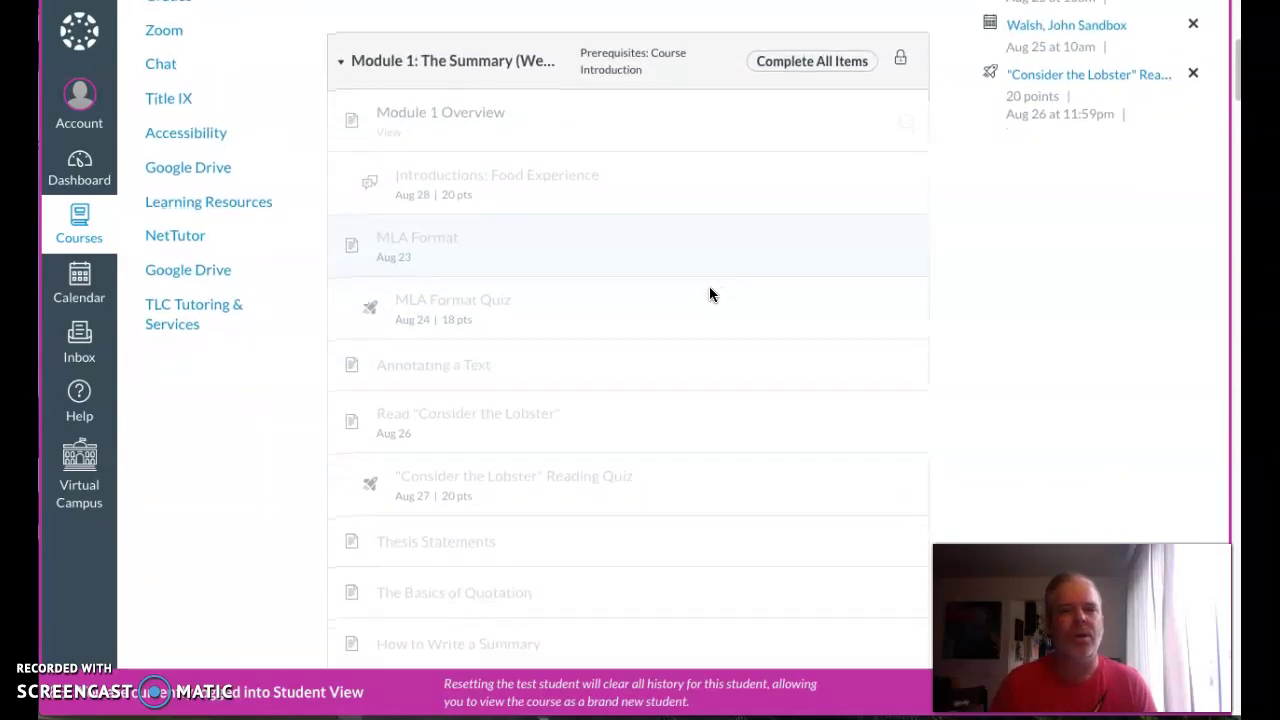
pyautogui.scroll(4, 709, 293)
pyautogui.scroll(-4, 709, 286)
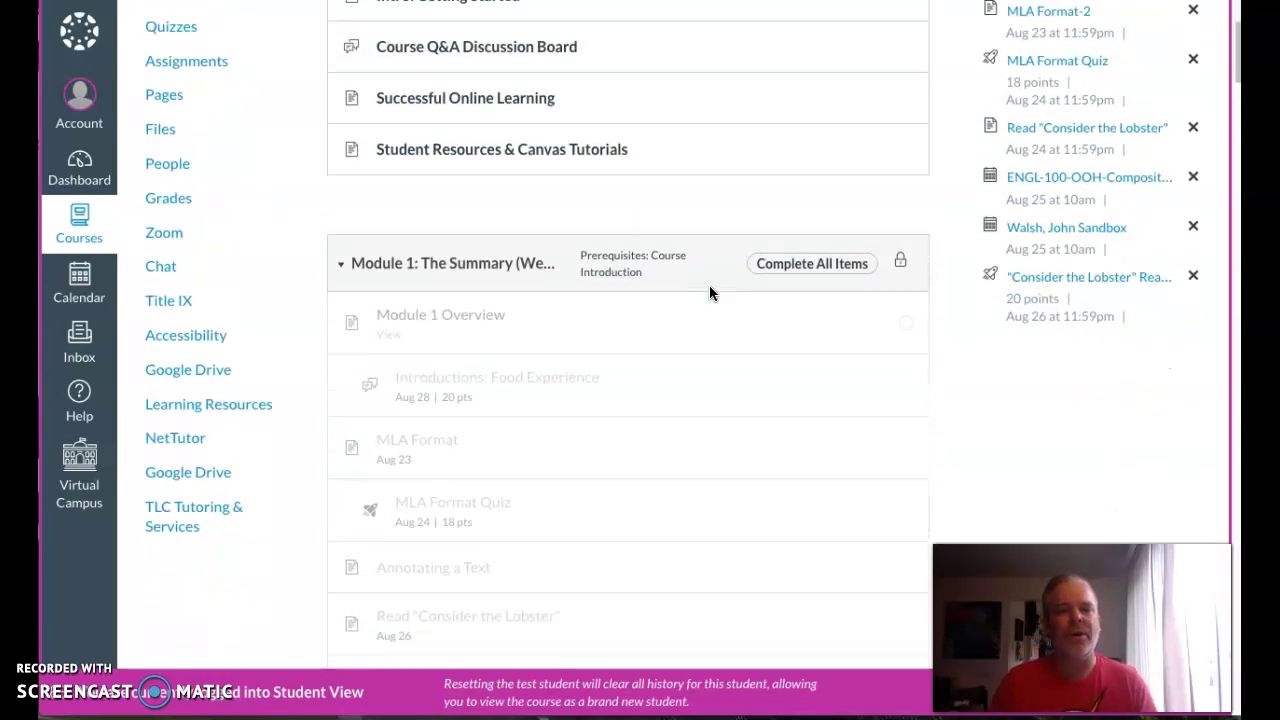
pyautogui.scroll(5, 710, 285)
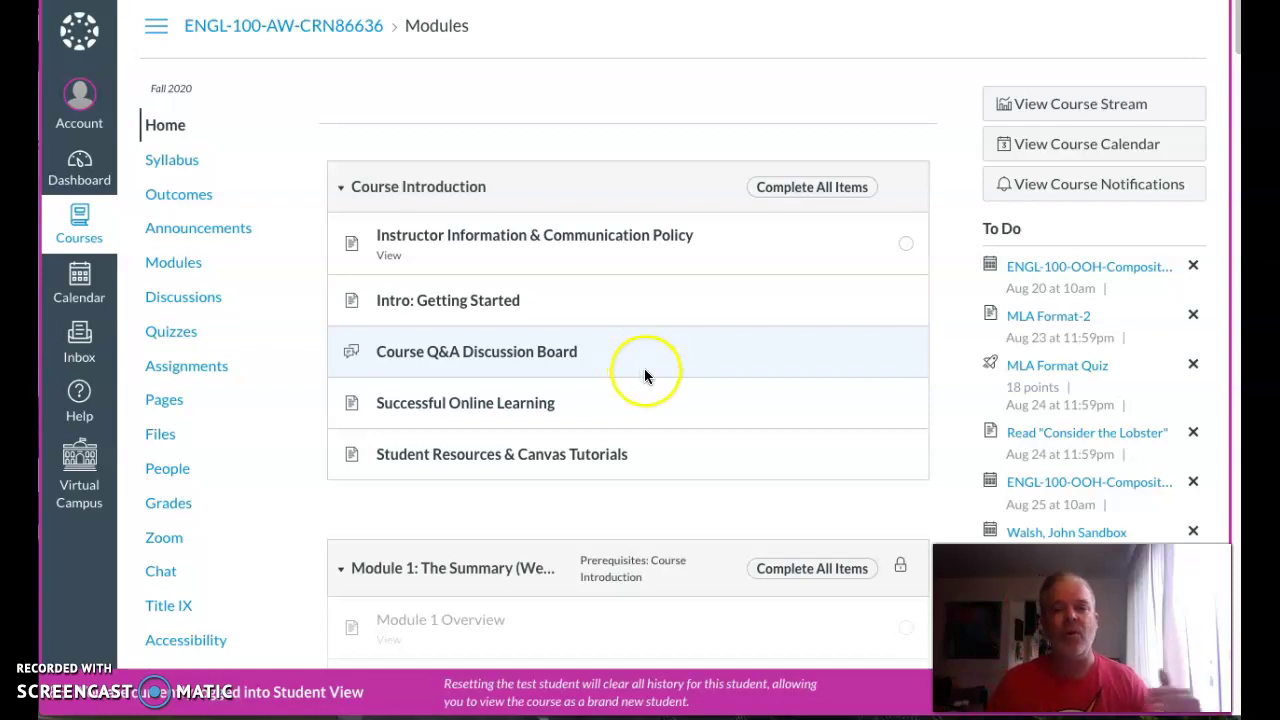
# Examine the prerequisite and completion requirements of Module 1: The Summary against the Course Introduction module
pyautogui.scroll(-1, 647, 370)
pyautogui.scroll(-3, 663, 370)
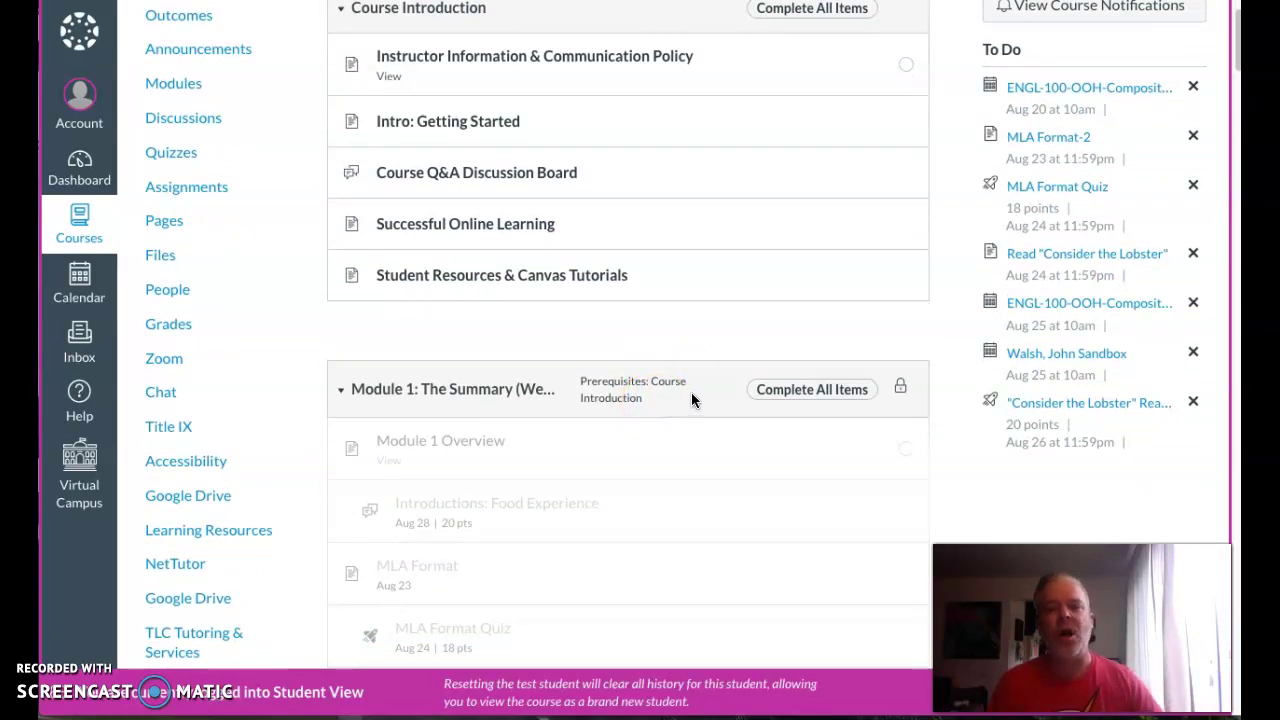
pyautogui.scroll(1, 691, 398)
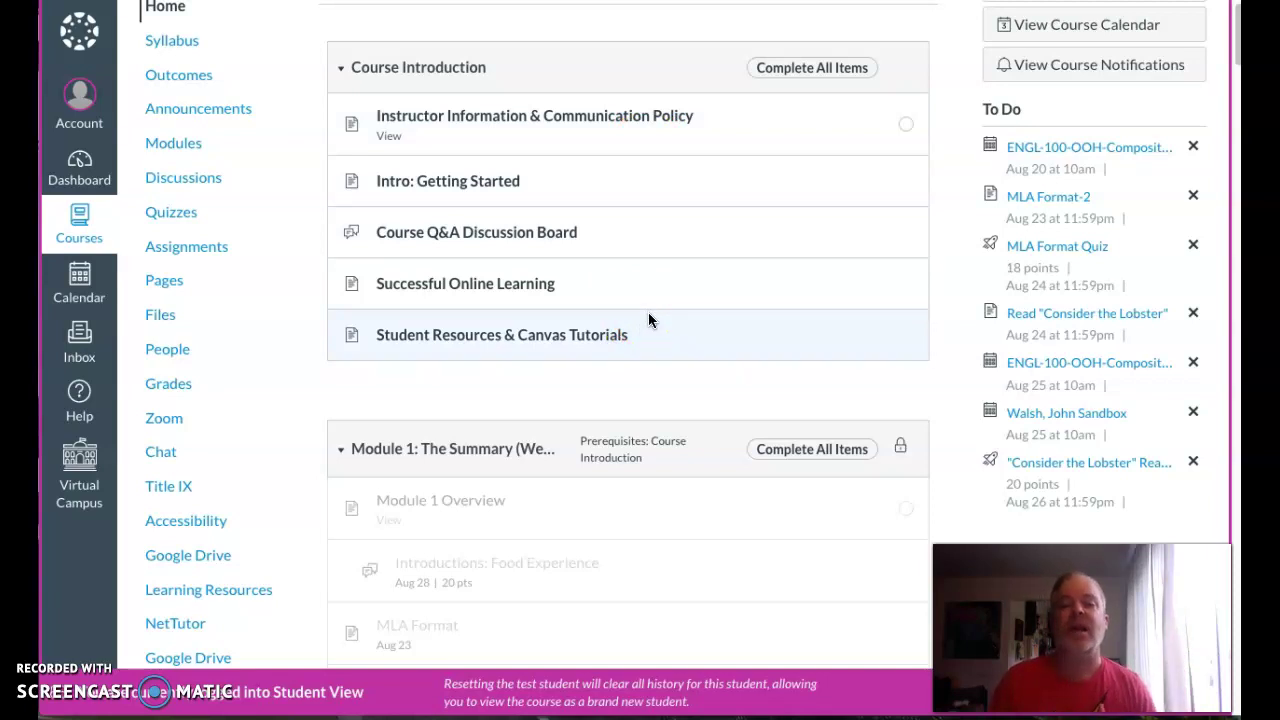
pyautogui.scroll(-3, 648, 312)
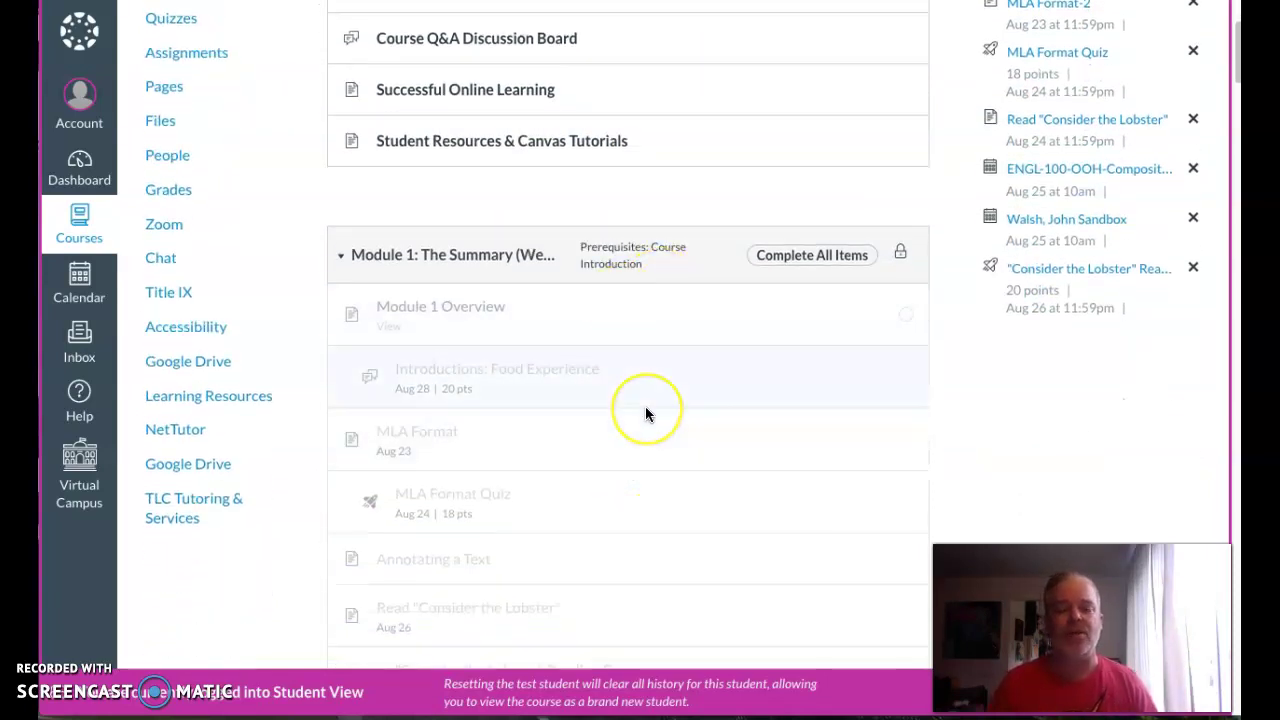
pyautogui.scroll(1, 640, 398)
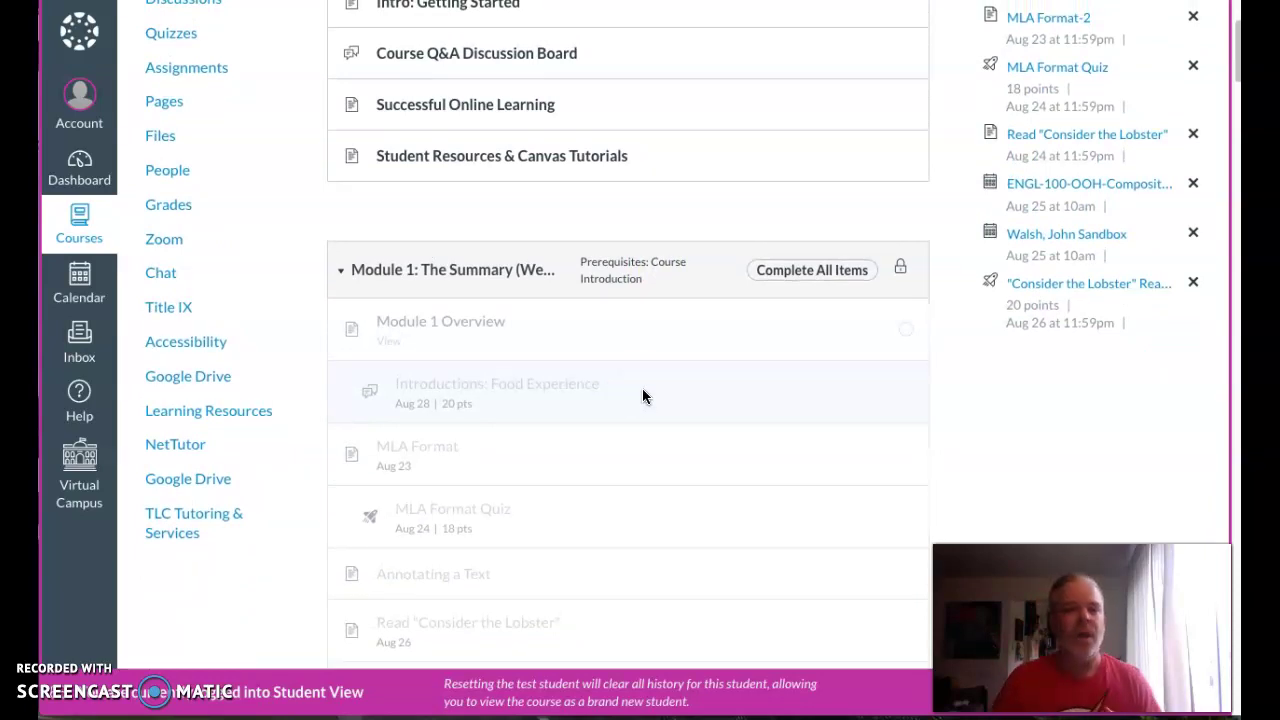
pyautogui.scroll(-1, 645, 392)
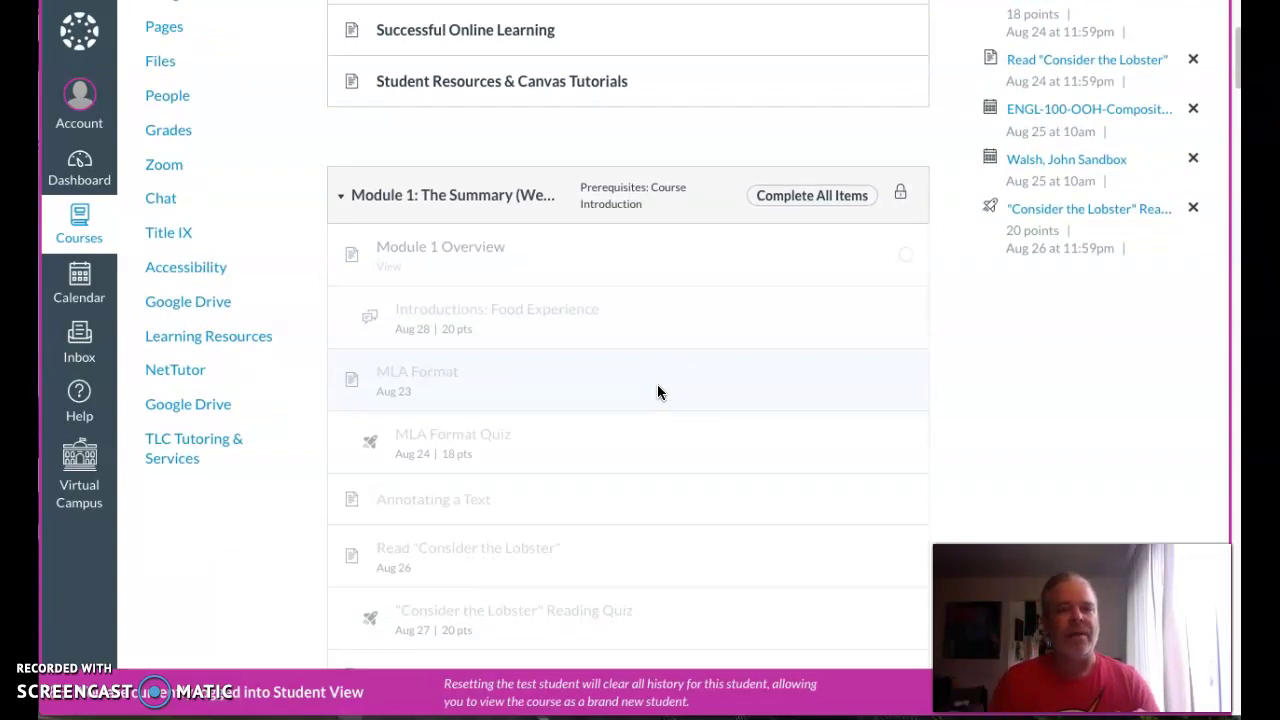
pyautogui.scroll(-5, 658, 392)
pyautogui.scroll(-3, 672, 392)
pyautogui.scroll(11, 672, 392)
pyautogui.scroll(2, 672, 400)
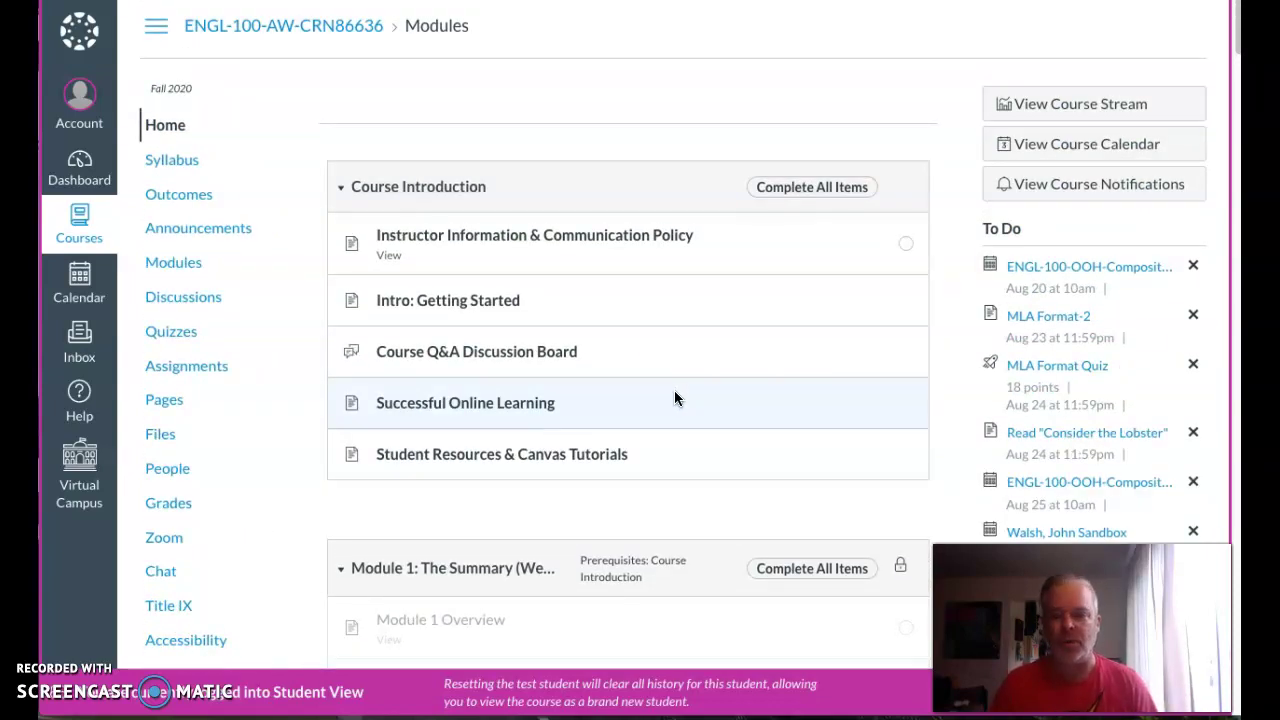
# Look through the items in Module 1 and try to open the Module 1 Overview page as a student
pyautogui.scroll(-1, 674, 398)
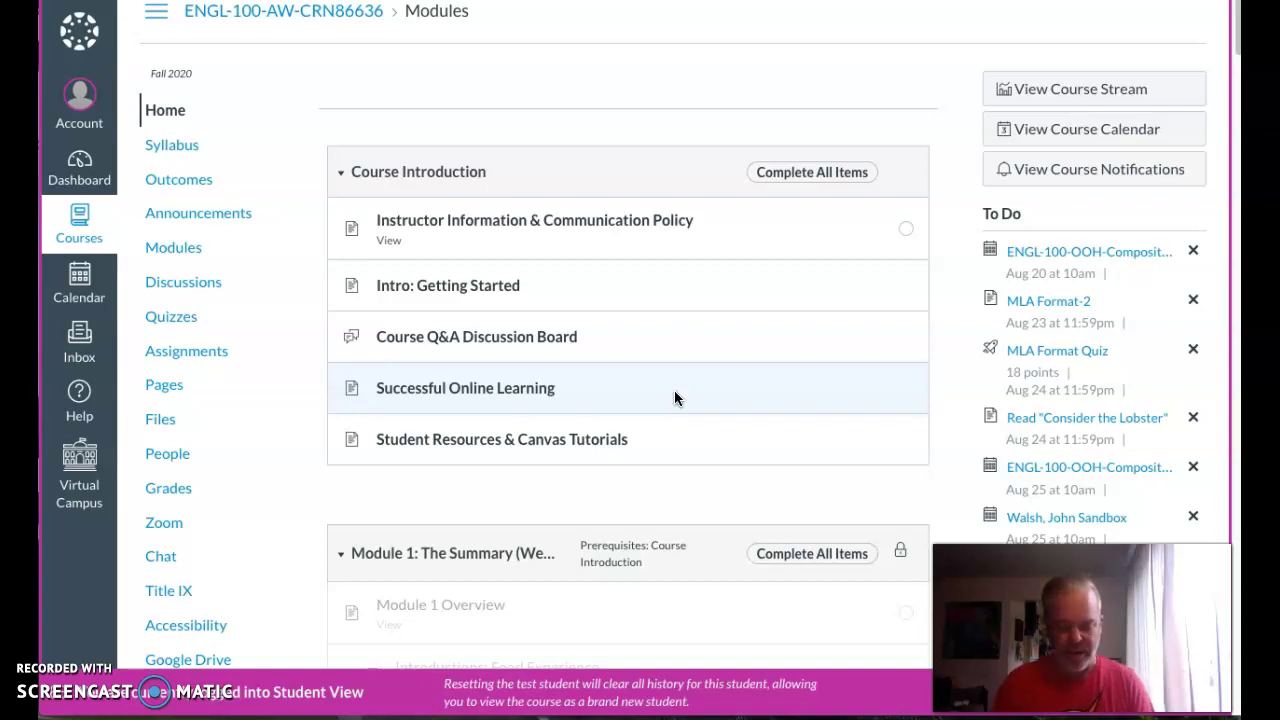
pyautogui.scroll(-1, 692, 400)
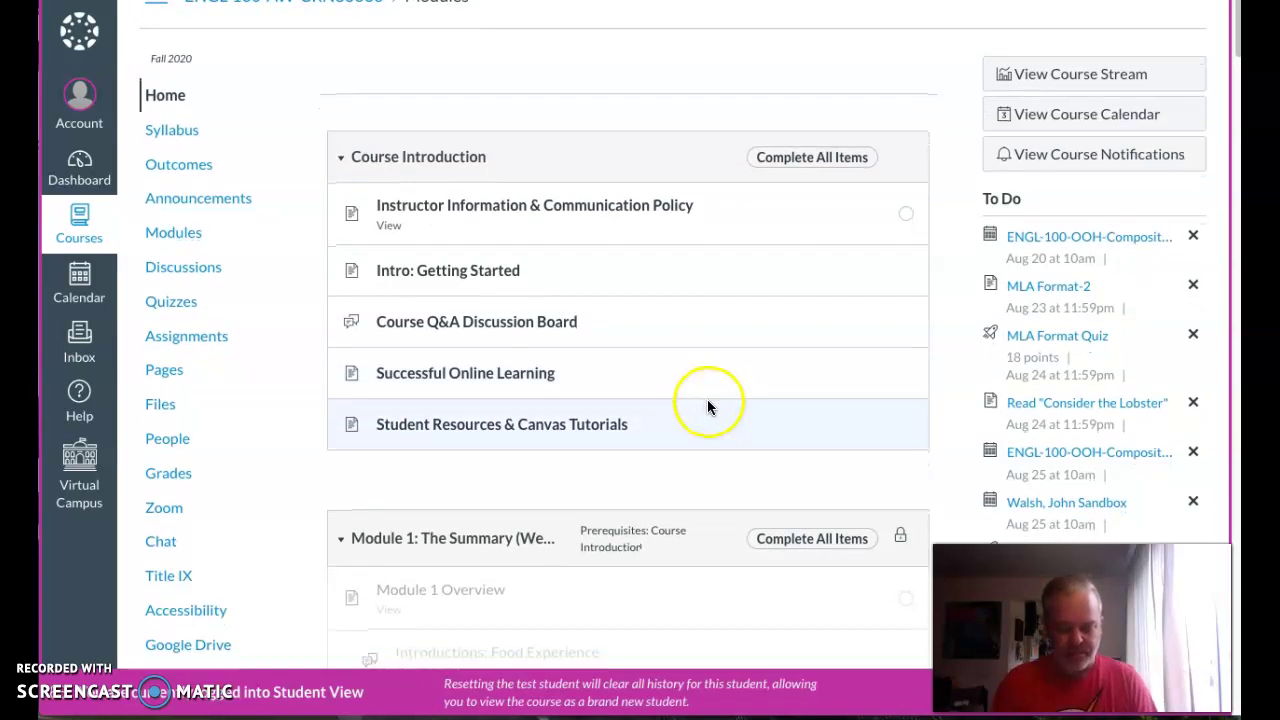
pyautogui.scroll(-3, 708, 408)
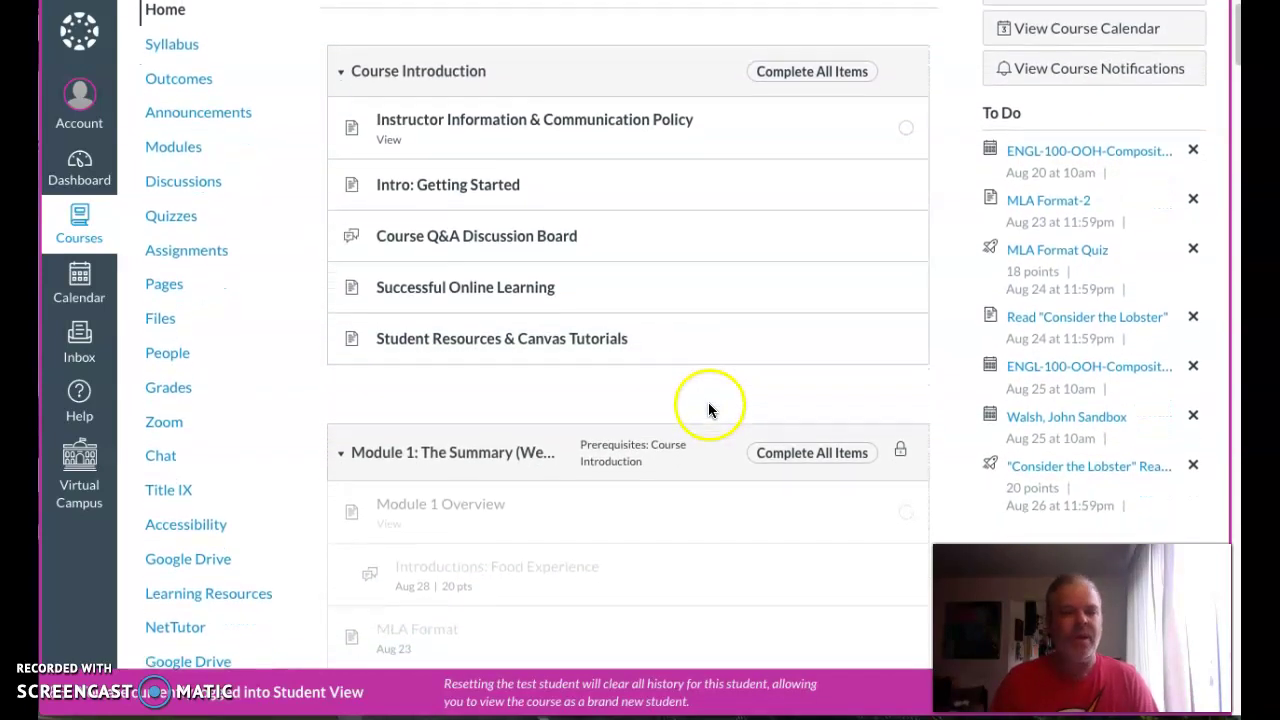
pyautogui.scroll(-8, 710, 416)
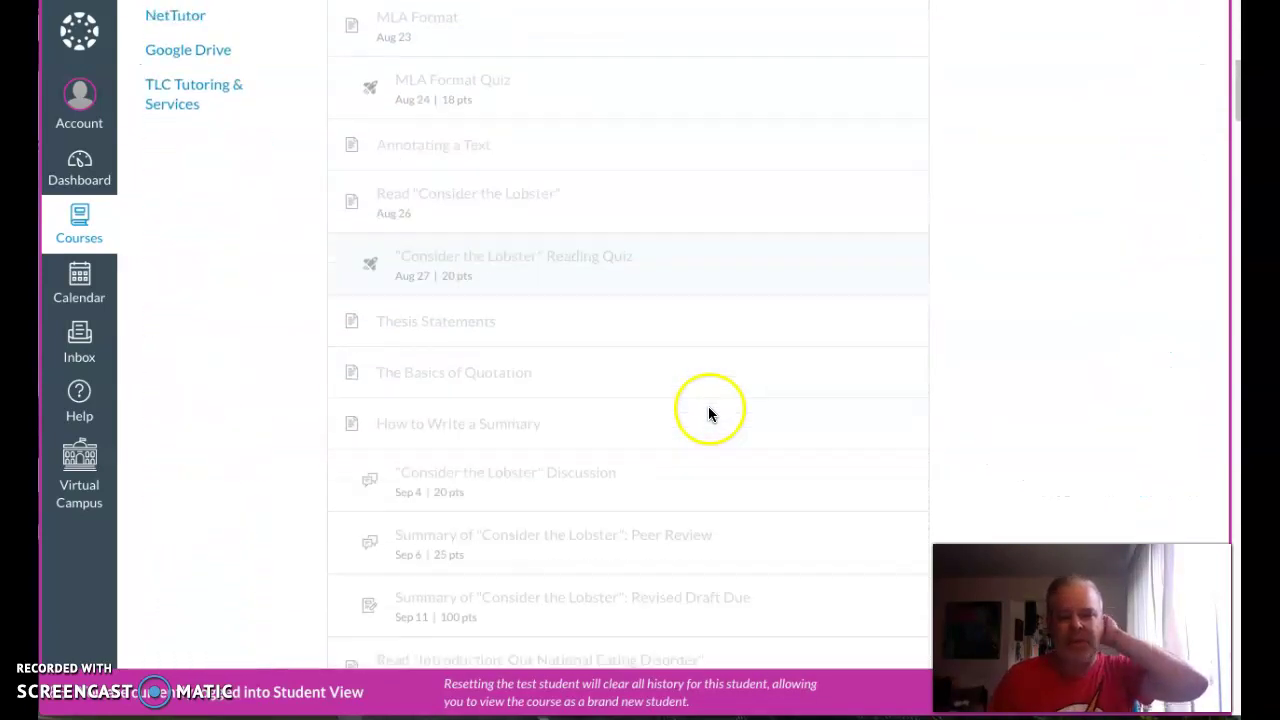
pyautogui.scroll(5, 707, 414)
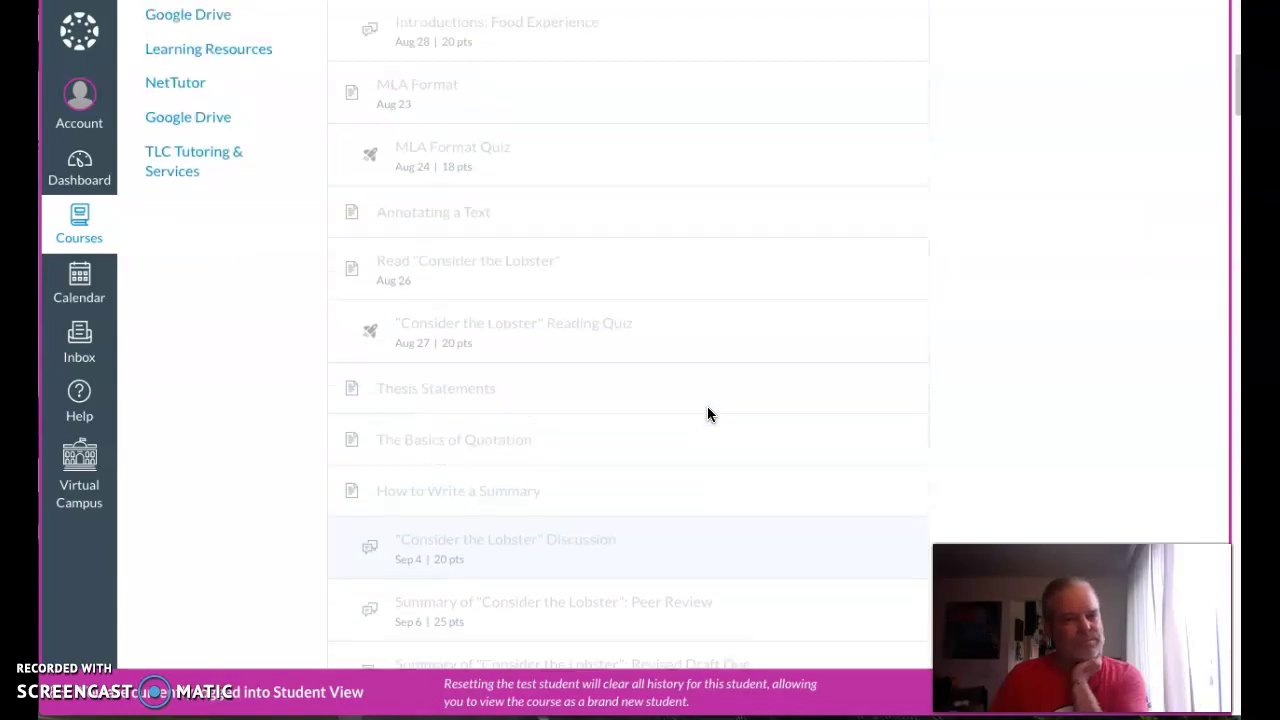
pyautogui.scroll(-2, 707, 414)
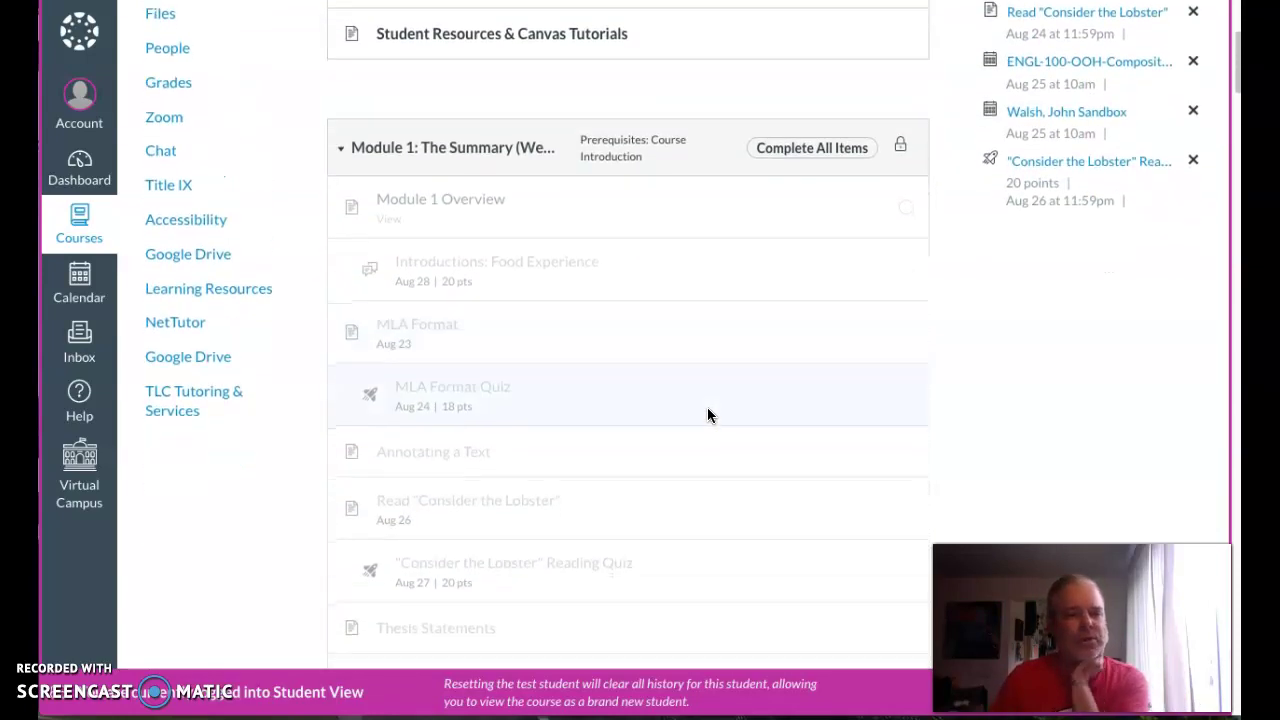
pyautogui.scroll(1, 707, 416)
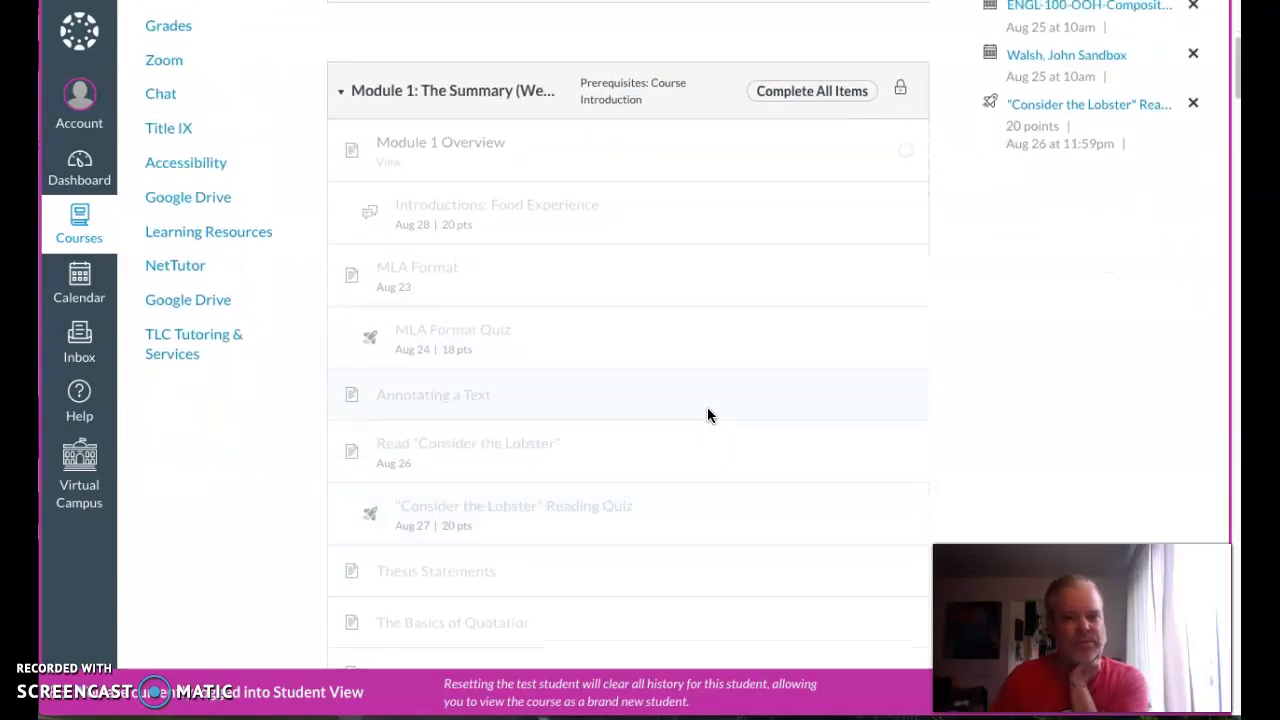
pyautogui.click(484, 207)
pyautogui.click(504, 206)
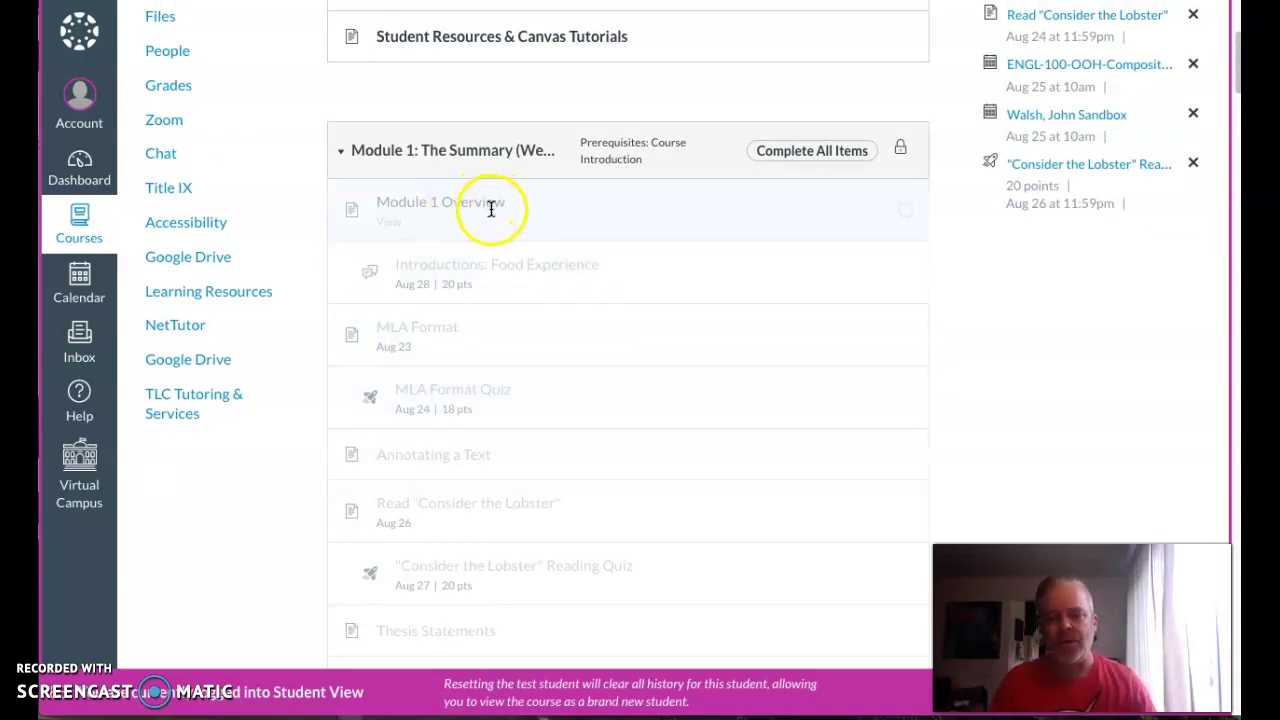
# Review the Module 1 readings, quizzes, discussions and summary assignments with their due dates, through to the start of Module 2
pyautogui.scroll(-1, 487, 214)
pyautogui.scroll(-1, 522, 242)
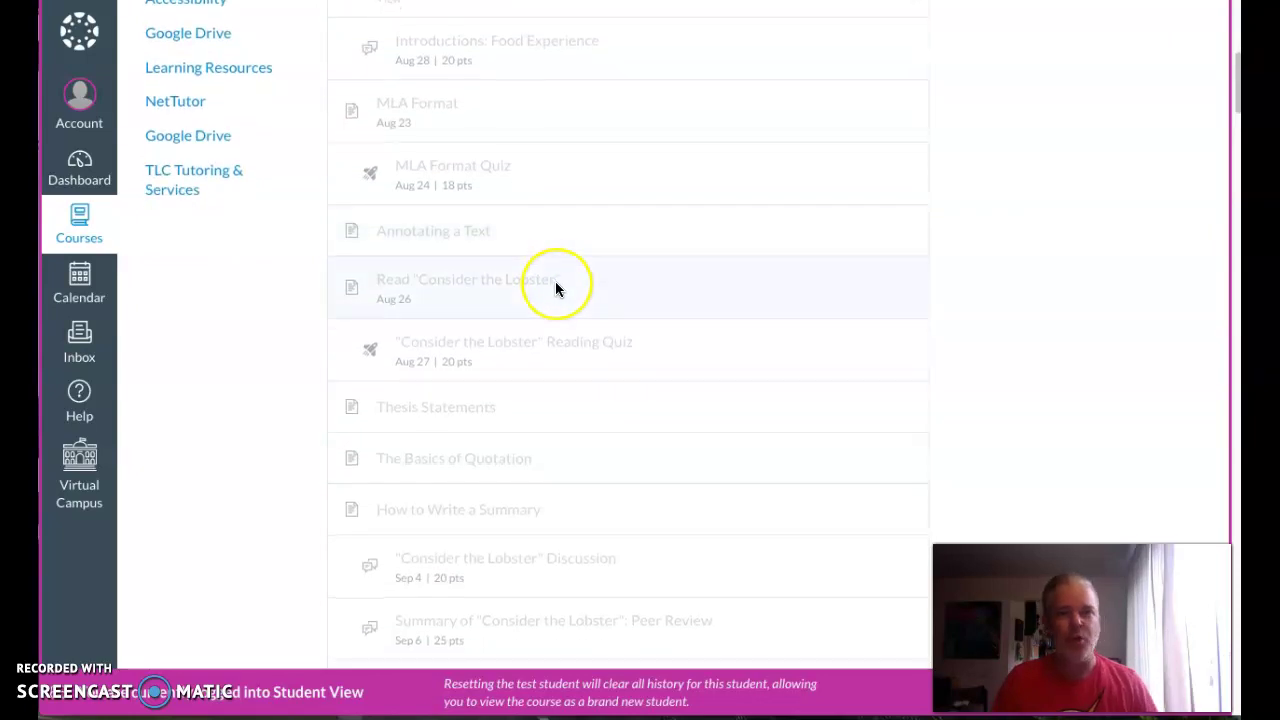
pyautogui.scroll(-1, 557, 286)
pyautogui.scroll(-8, 665, 317)
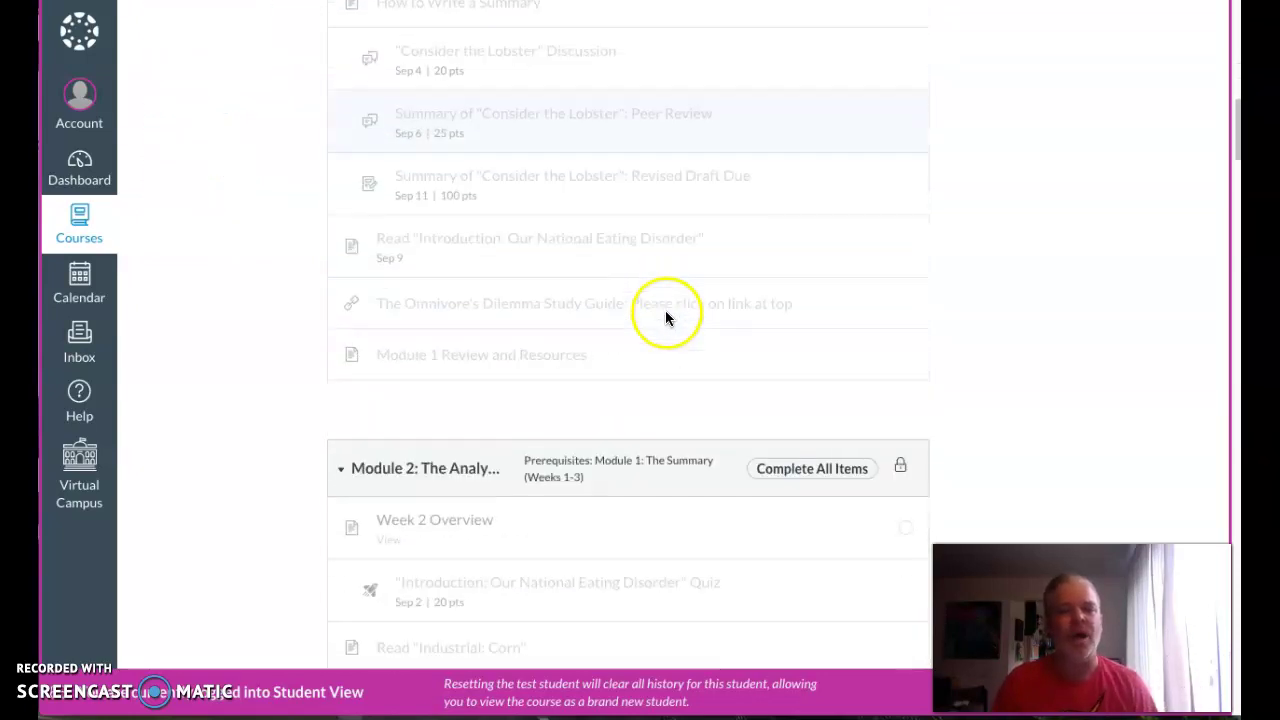
pyautogui.scroll(6, 660, 320)
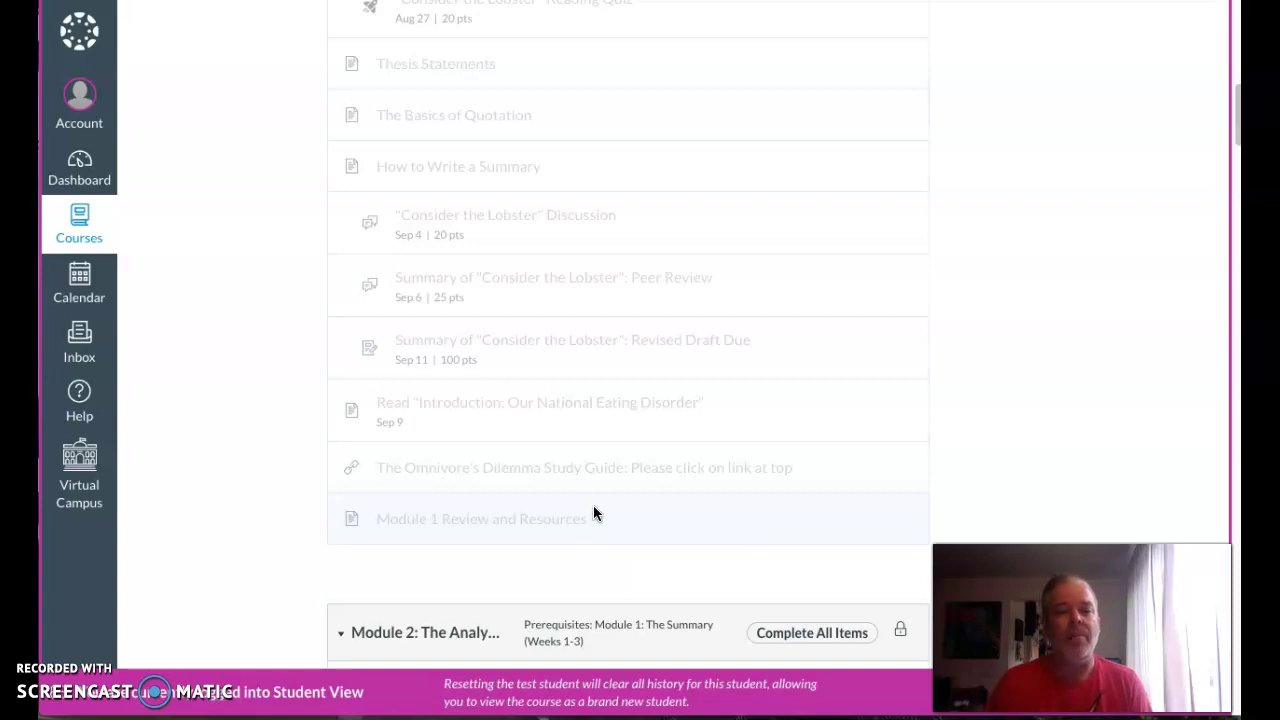
pyautogui.scroll(2, 594, 505)
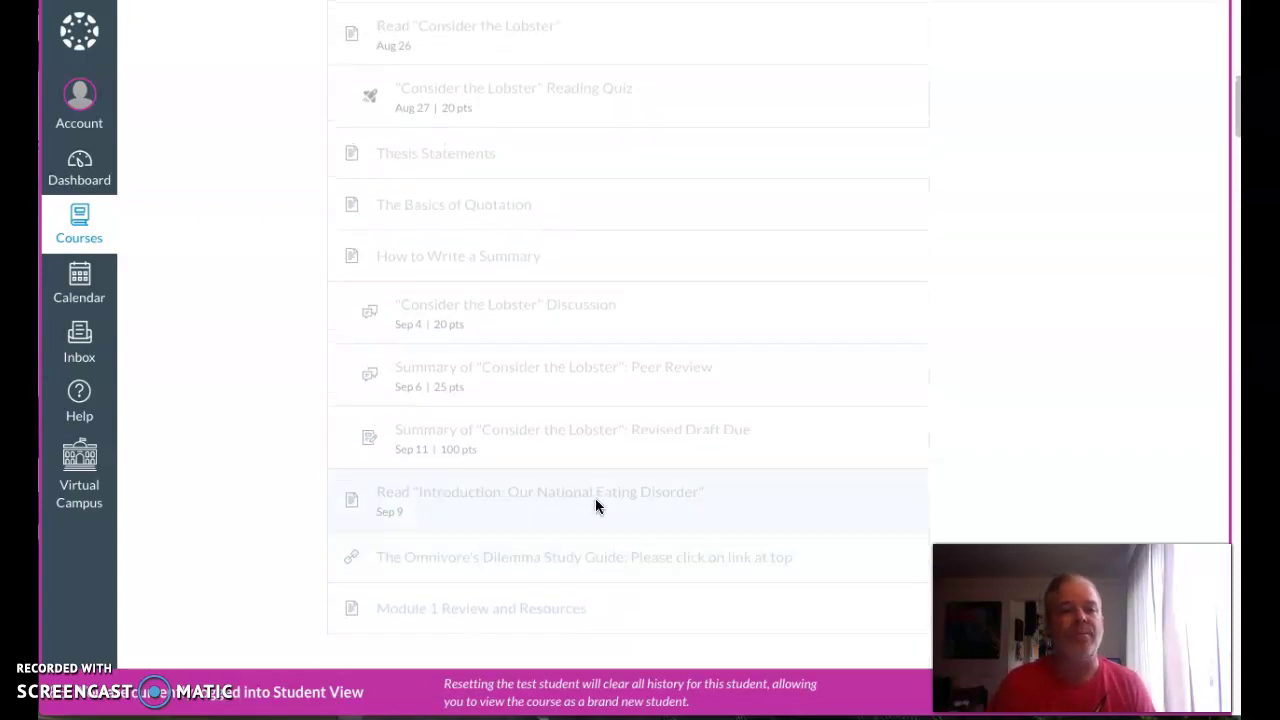
pyautogui.scroll(1, 595, 505)
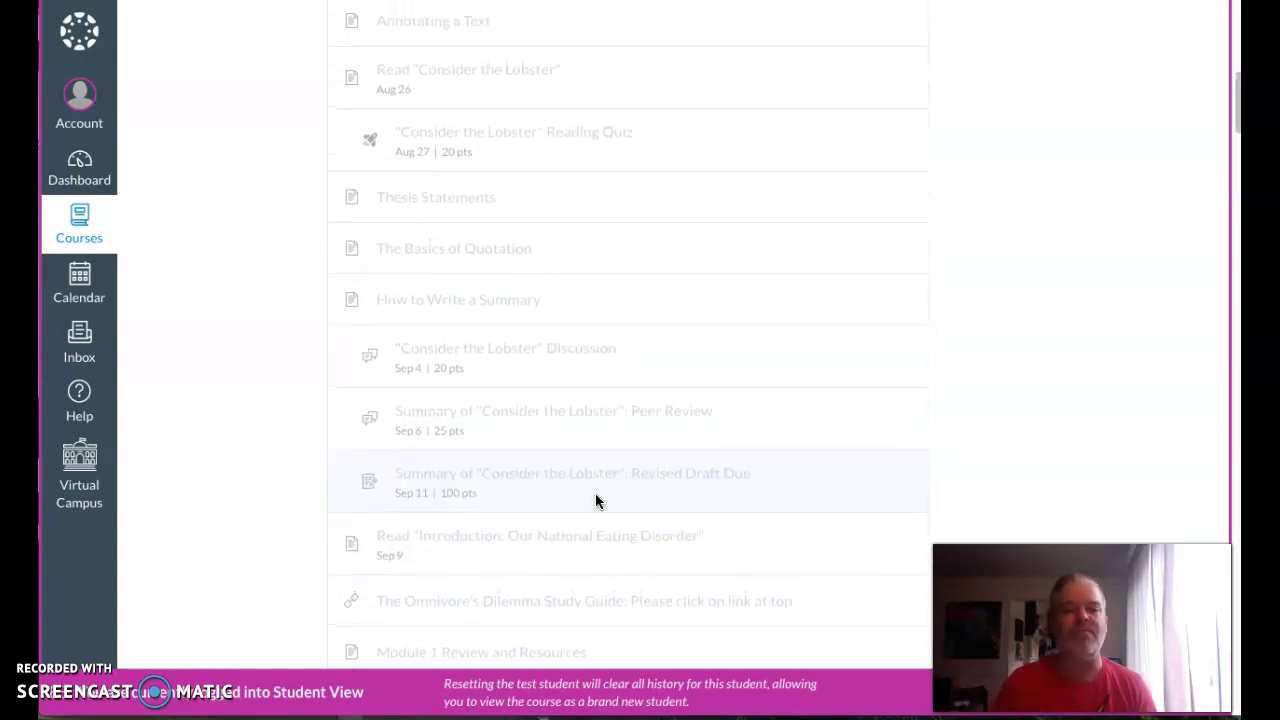
pyautogui.scroll(-3, 595, 495)
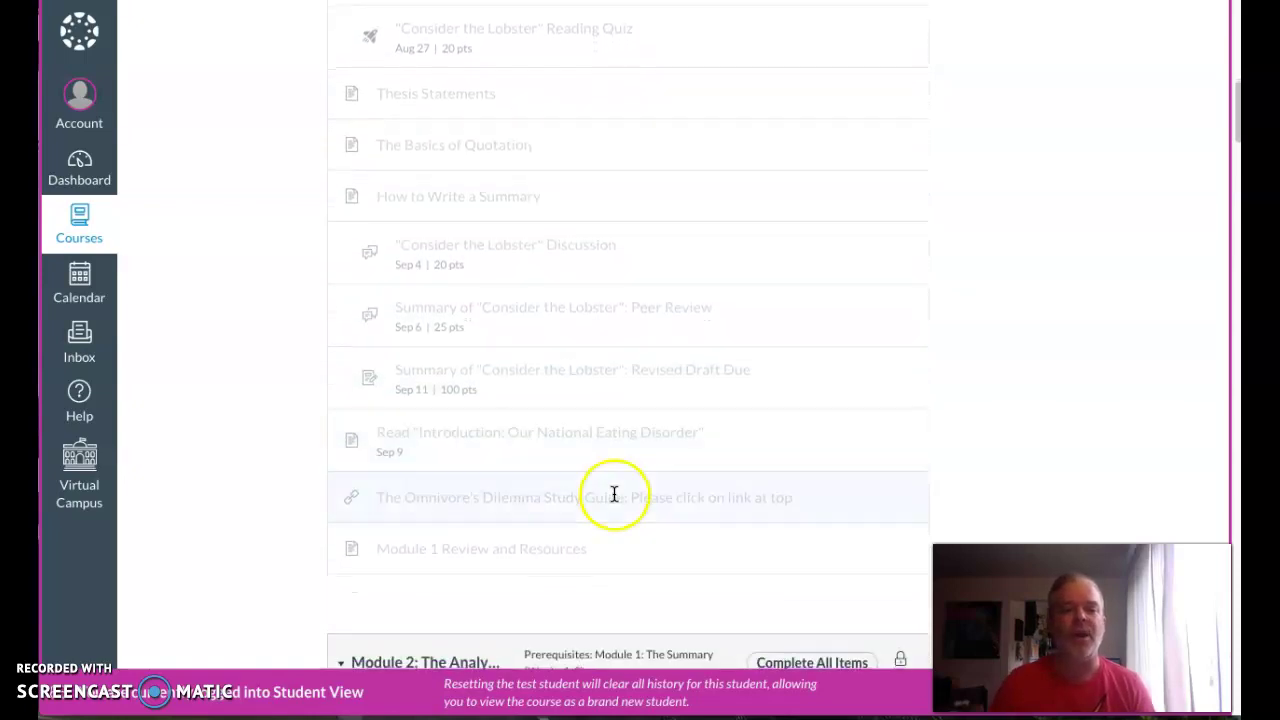
pyautogui.scroll(3, 614, 493)
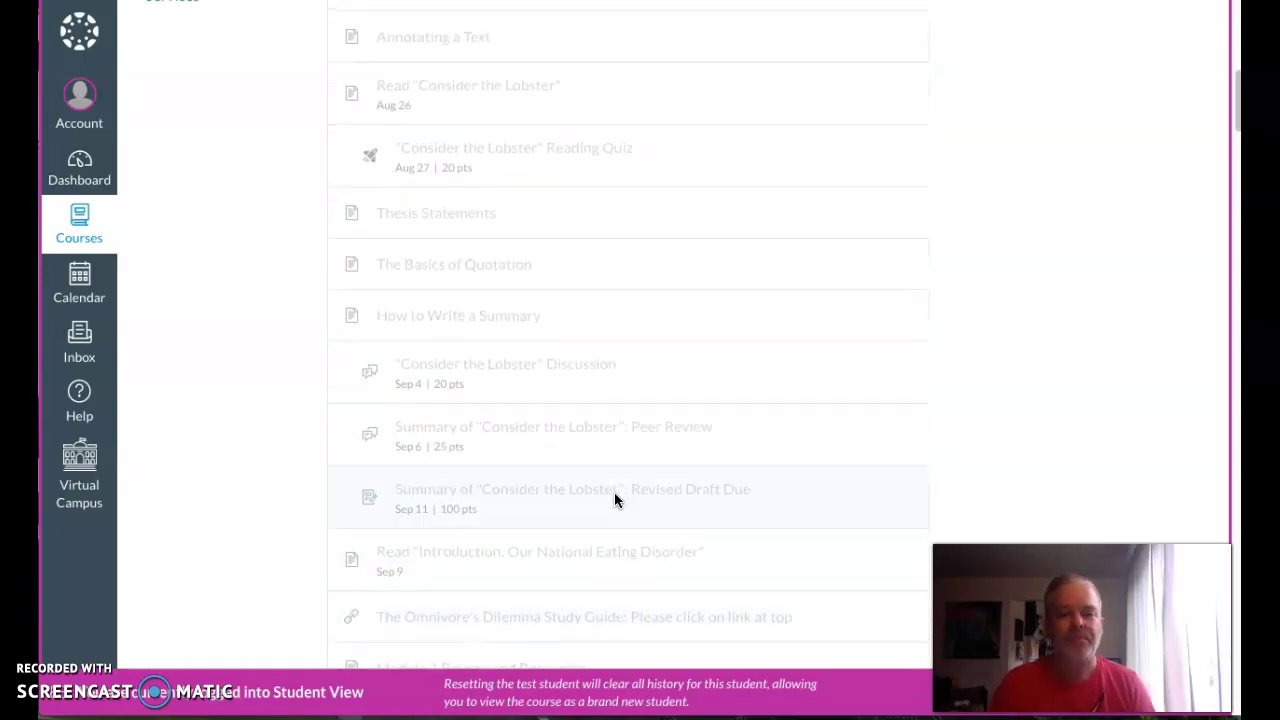
pyautogui.scroll(1, 615, 492)
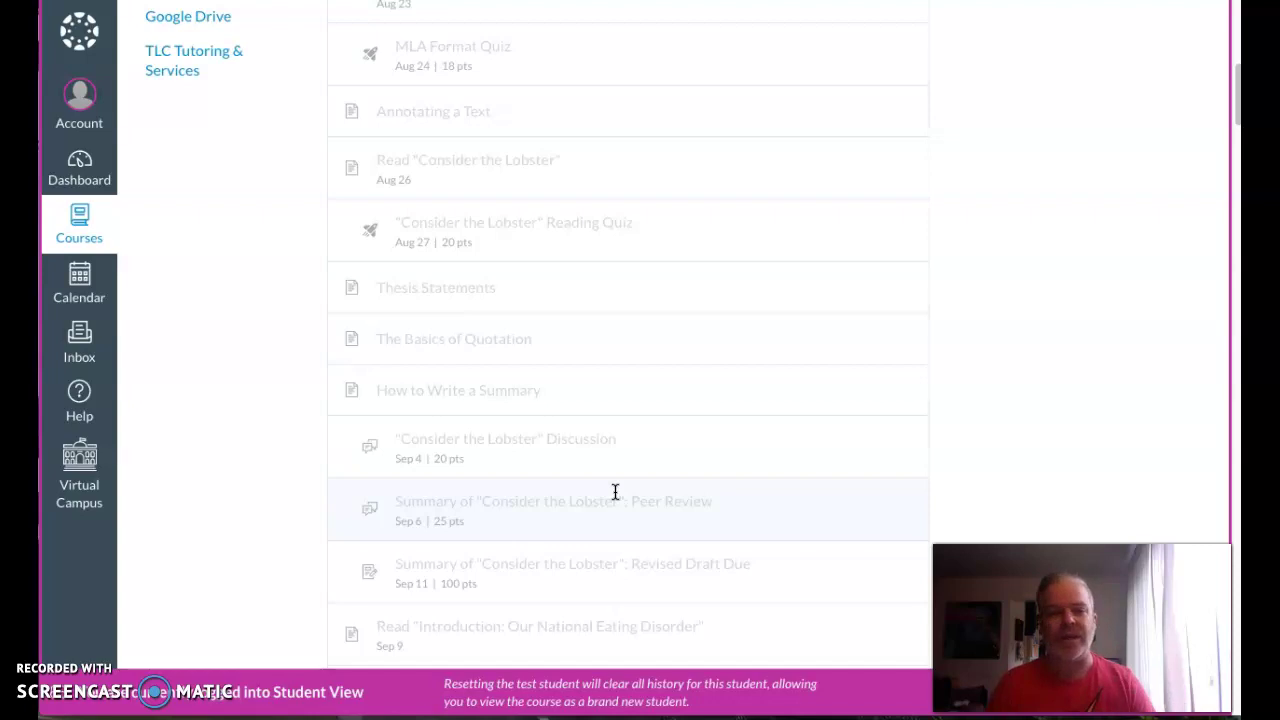
pyautogui.scroll(3, 615, 492)
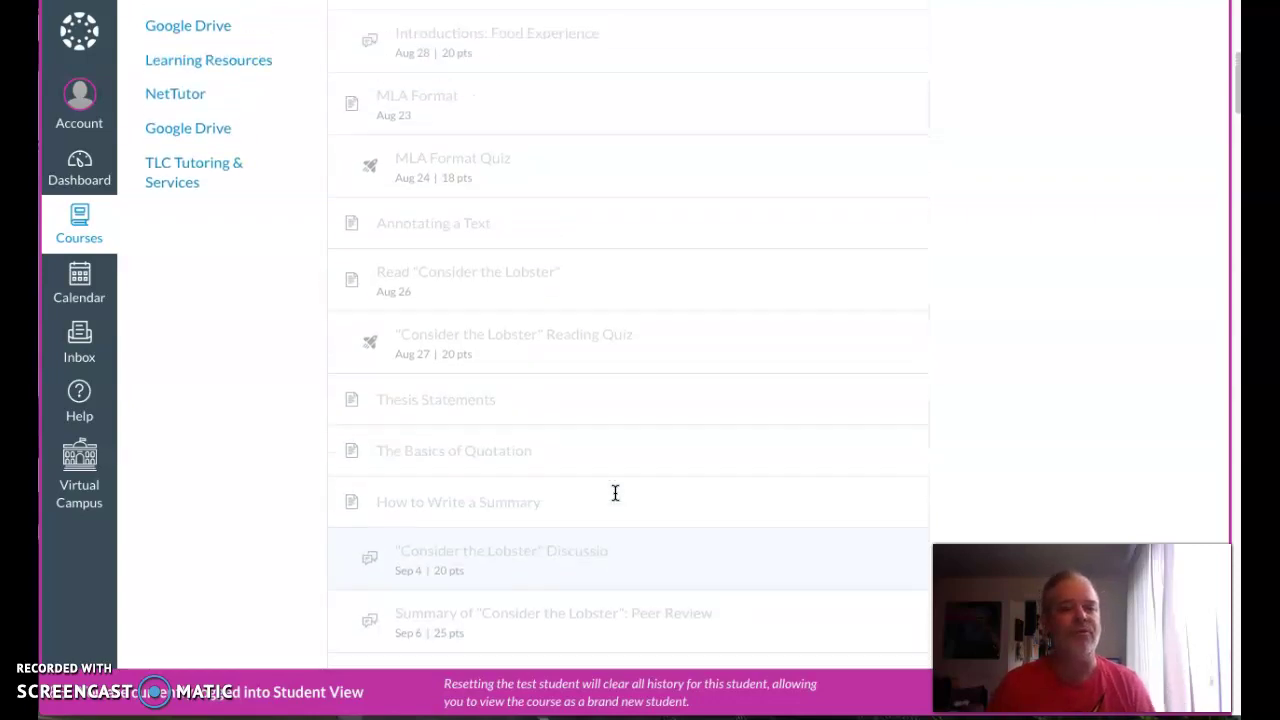
pyautogui.scroll(-1, 615, 492)
pyautogui.scroll(4, 615, 492)
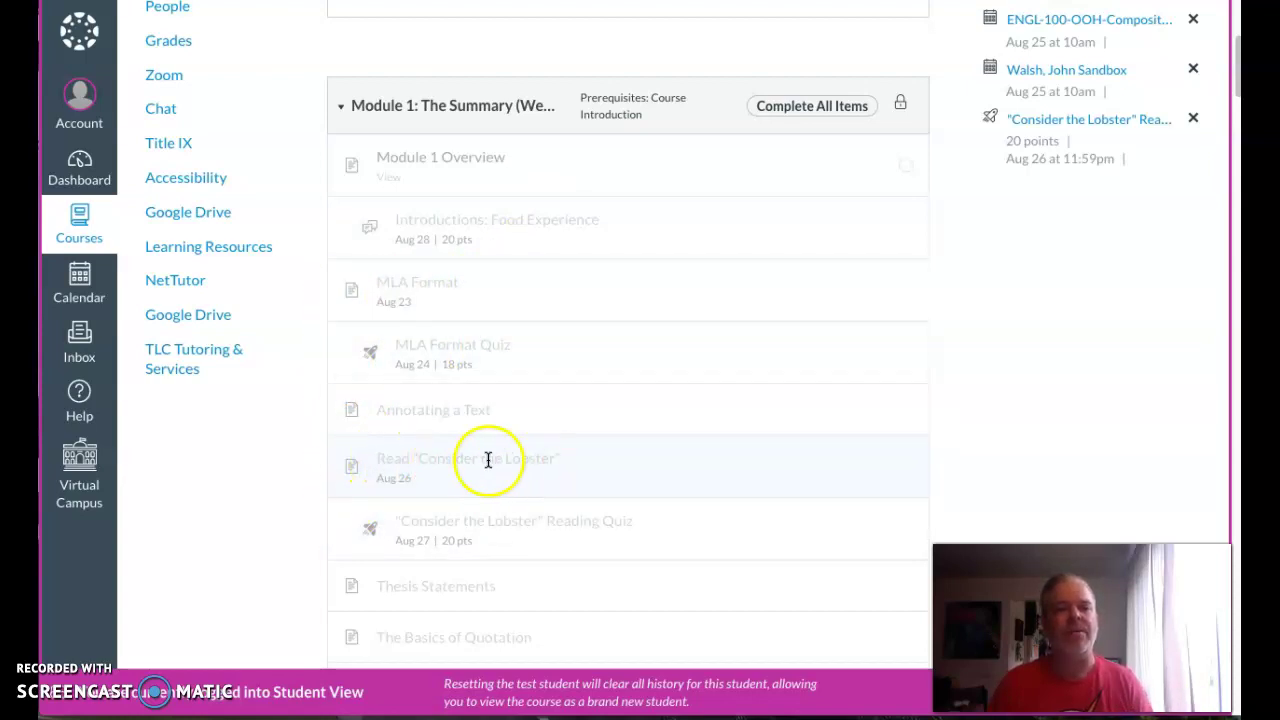
# Look through the Module 1 items from the Module 1 Overview to the Omnivore's Dilemma study guide and back to the module header
pyautogui.scroll(-3, 432, 455)
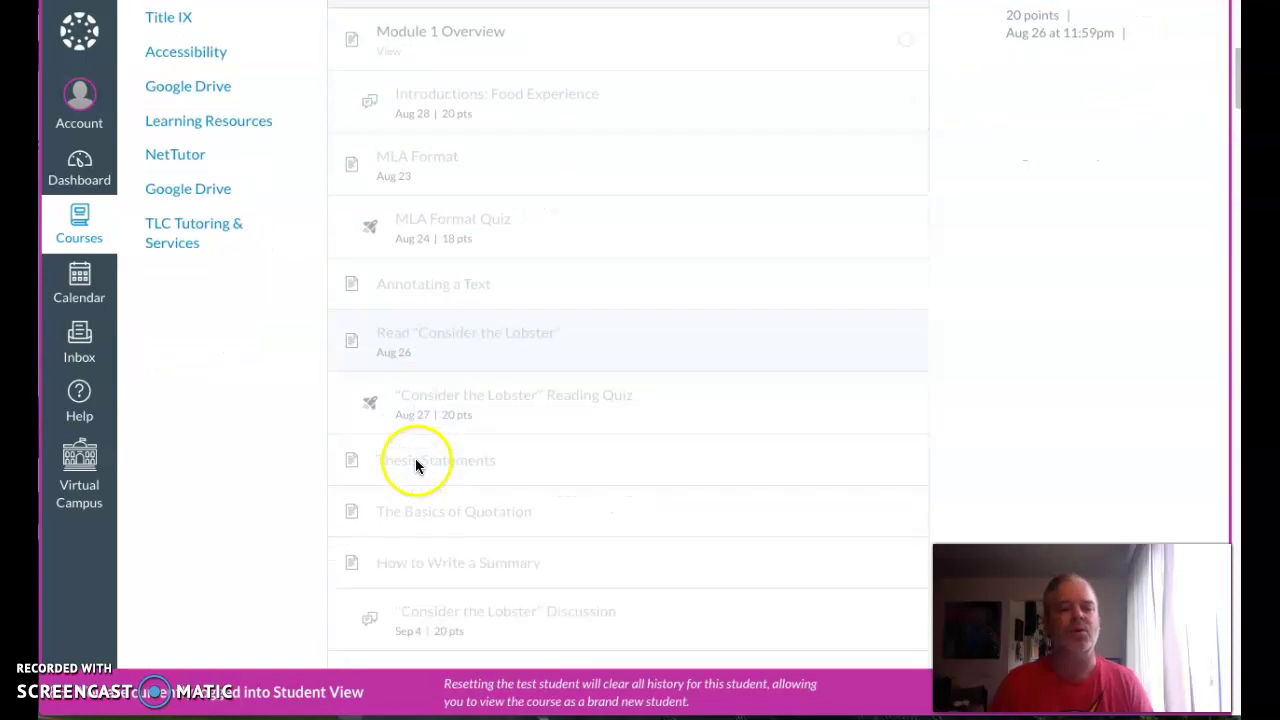
pyautogui.scroll(-2, 427, 337)
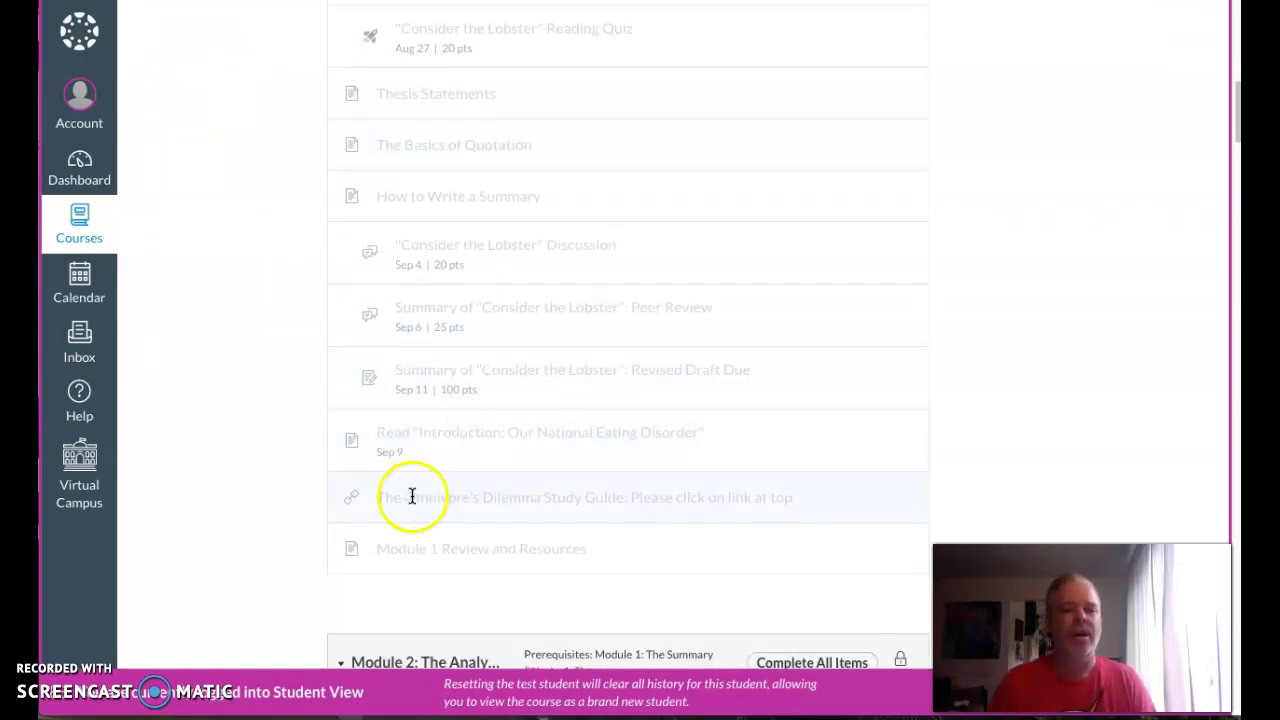
pyautogui.scroll(1, 510, 490)
pyautogui.scroll(5, 510, 490)
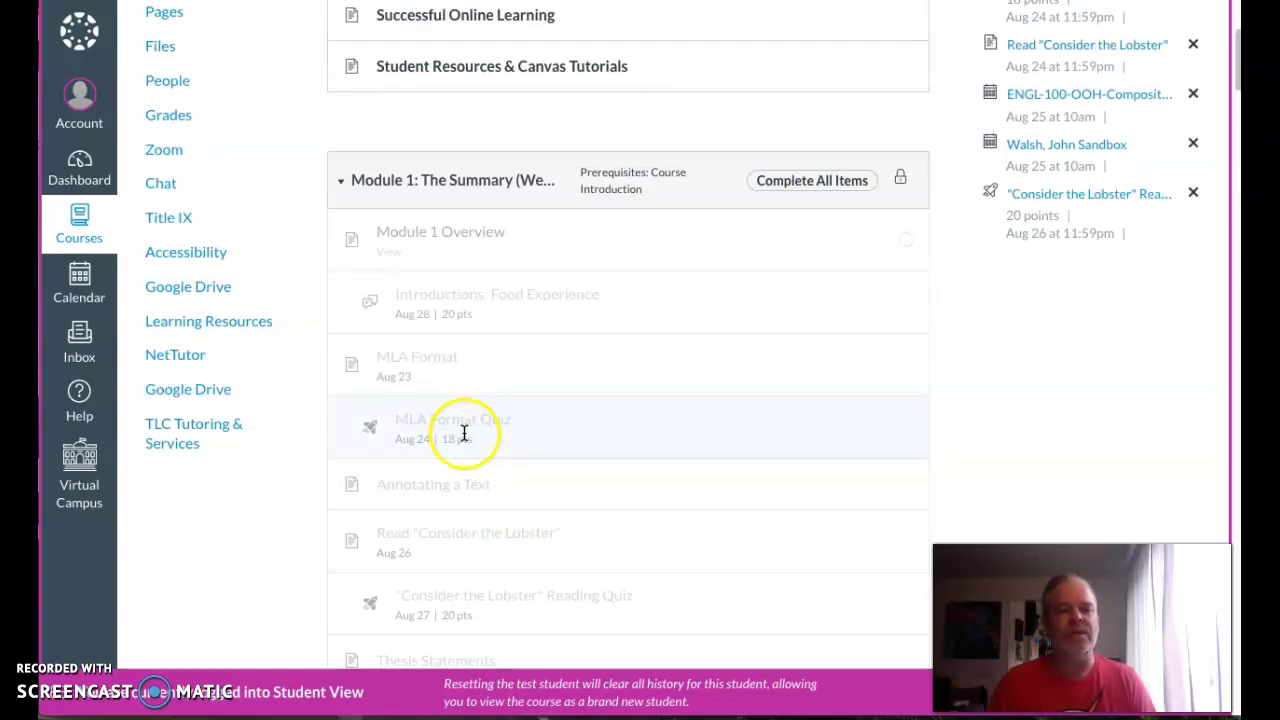
pyautogui.scroll(-1, 464, 440)
pyautogui.scroll(-3, 460, 450)
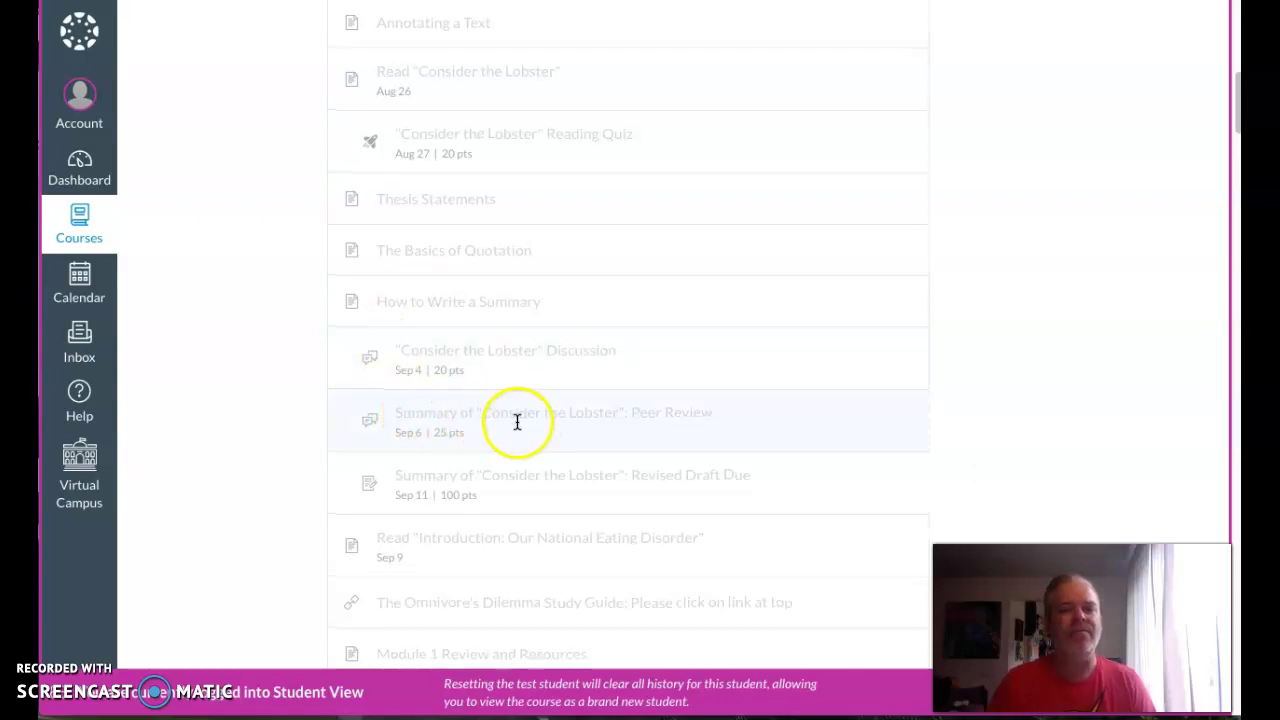
pyautogui.scroll(4, 515, 422)
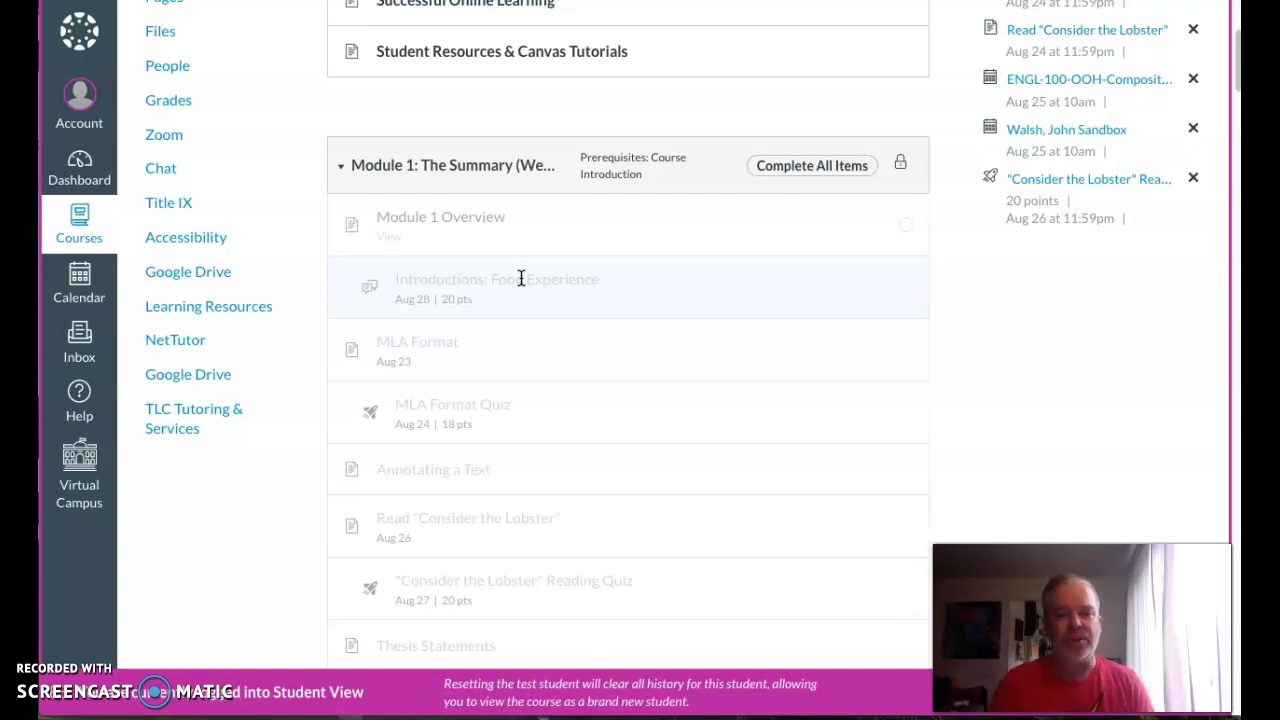
# Examine how the Module 1 readings, quizzes, writing lessons and discussions are ordered with their dates, through to Module 1 Review and Resources
pyautogui.scroll(-5, 521, 278)
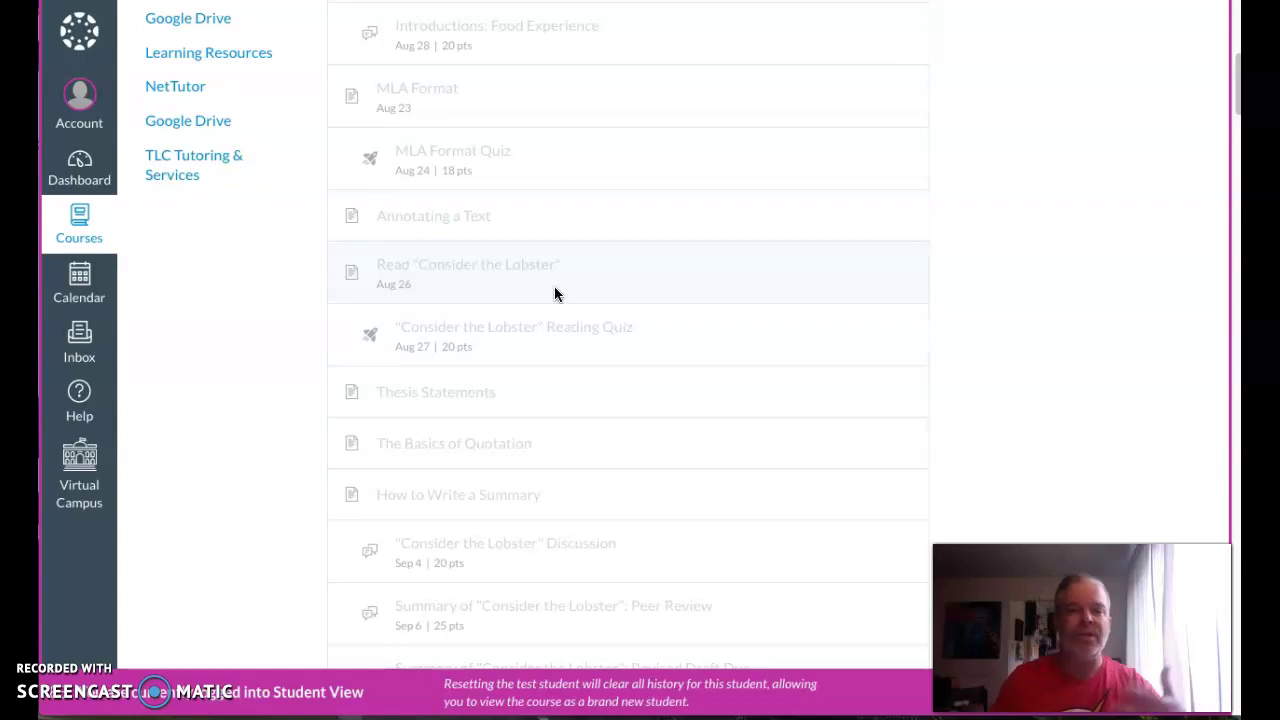
pyautogui.scroll(-1, 556, 293)
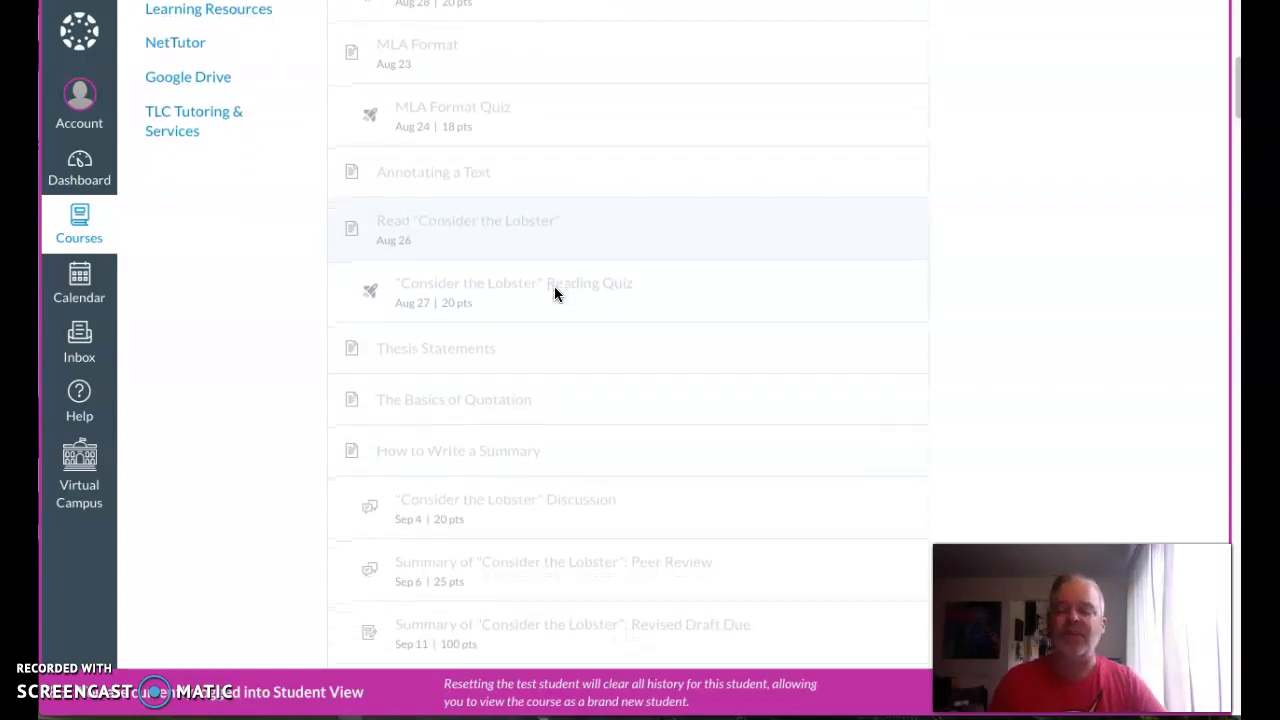
pyautogui.scroll(-2, 557, 288)
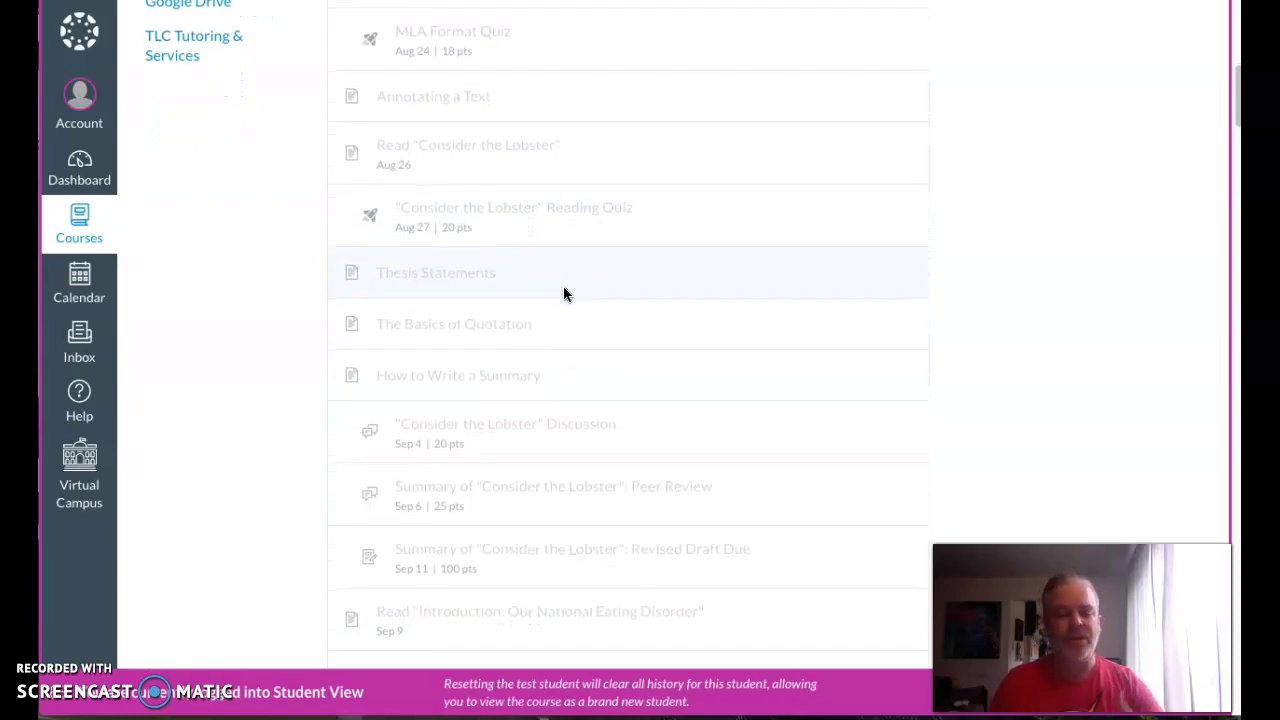
pyautogui.scroll(-2, 558, 289)
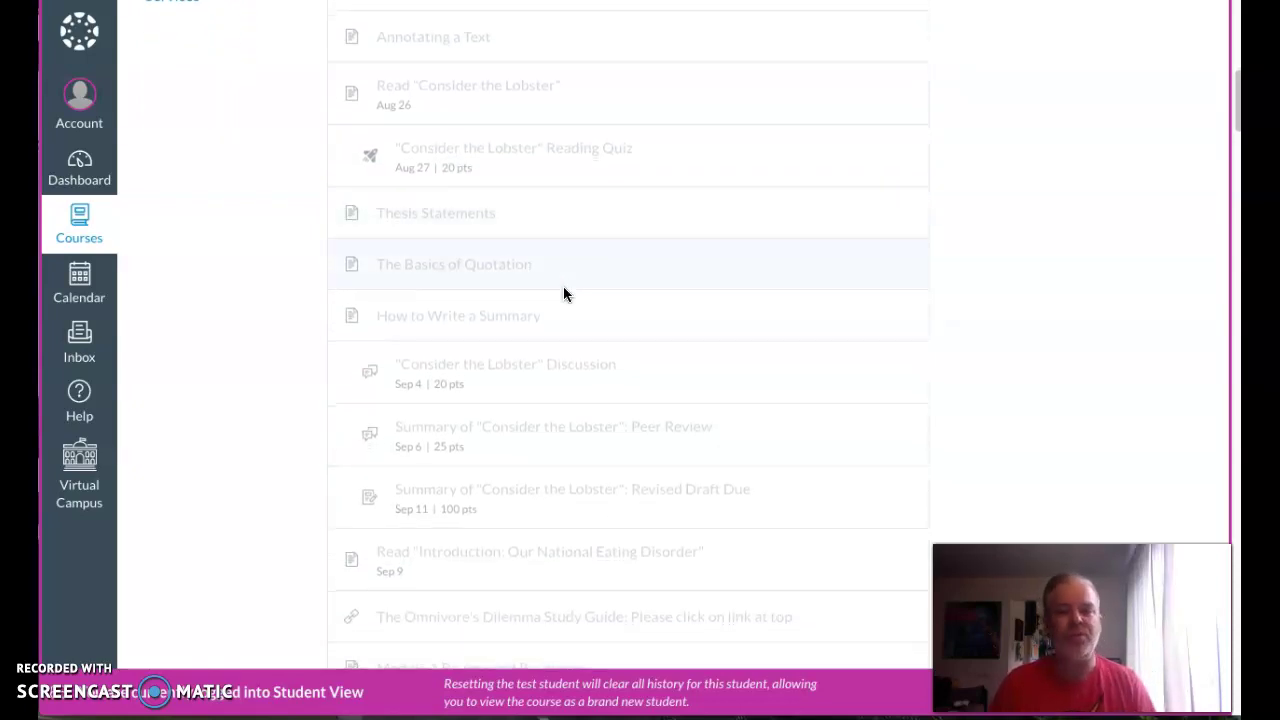
pyautogui.scroll(1, 563, 293)
pyautogui.scroll(2, 579, 272)
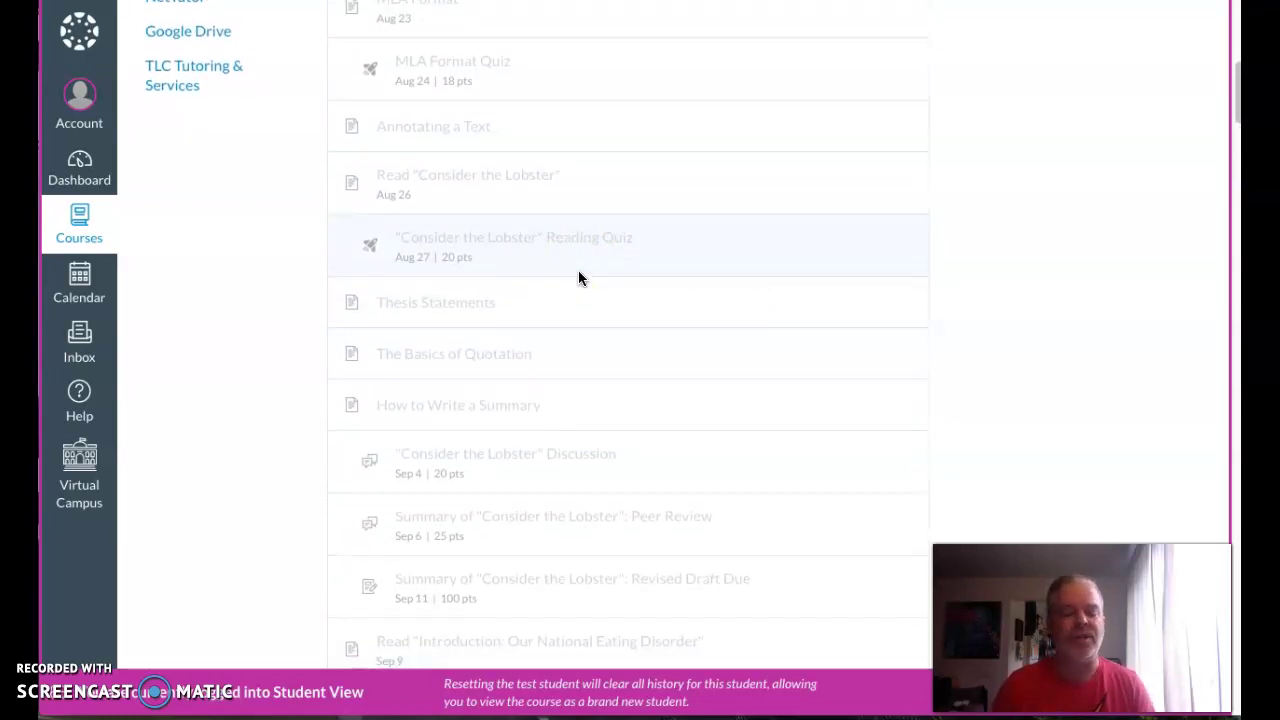
pyautogui.scroll(-1, 578, 271)
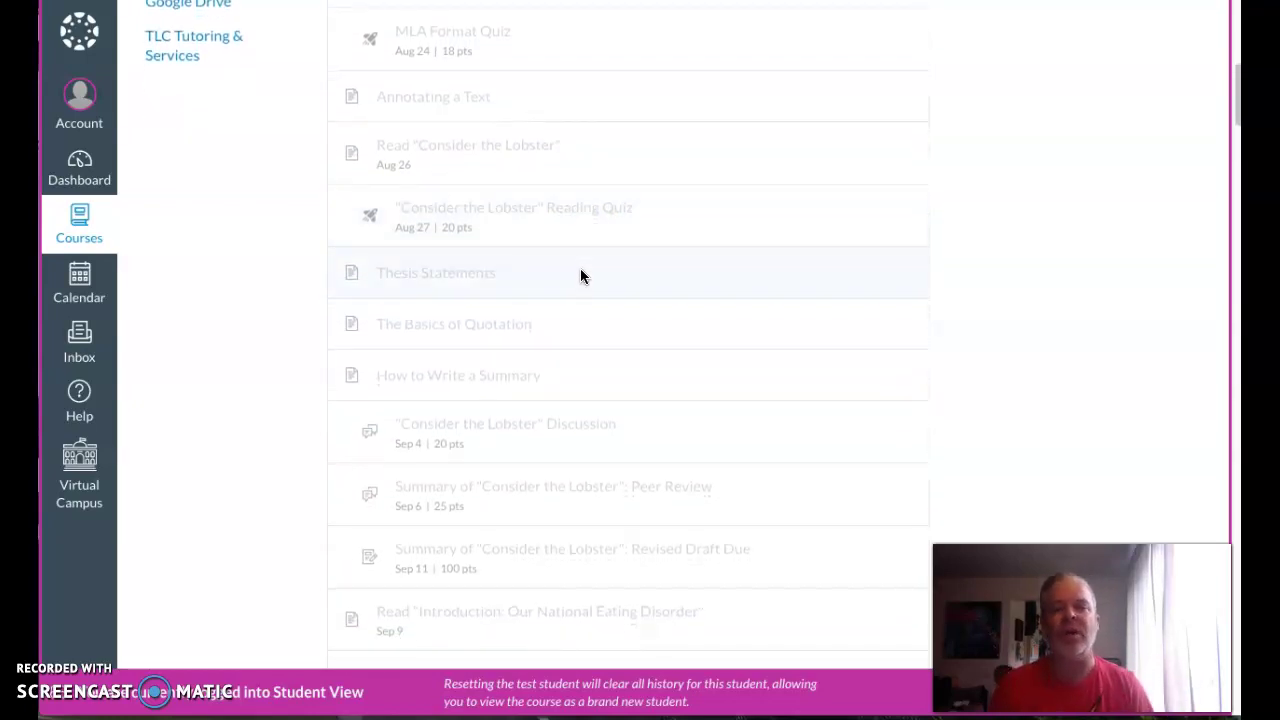
pyautogui.scroll(-4, 580, 276)
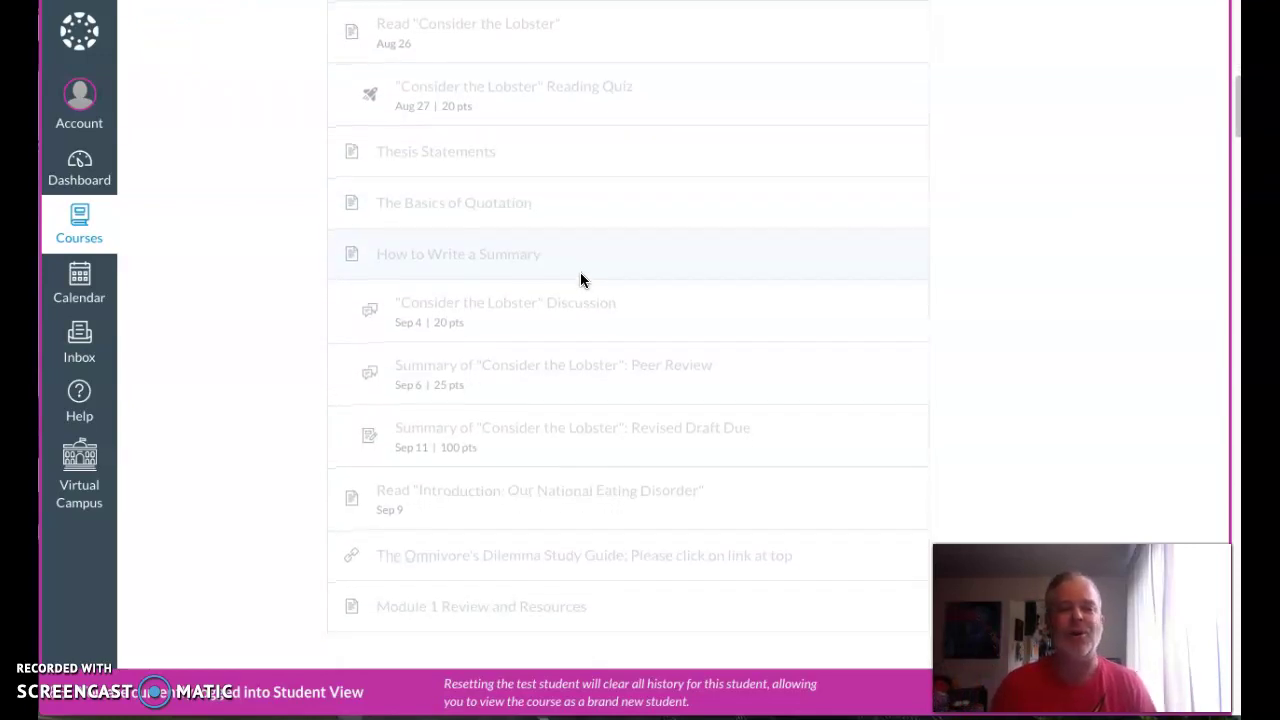
pyautogui.scroll(-1, 580, 271)
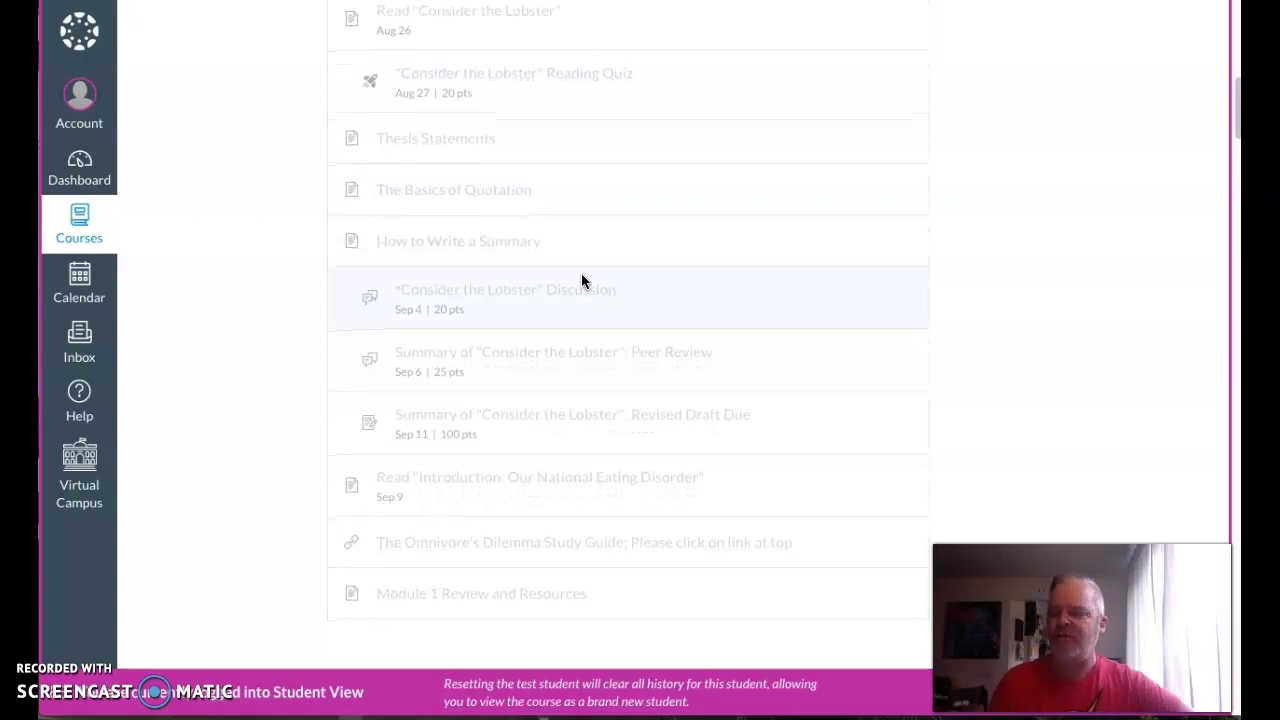
pyautogui.scroll(-1, 581, 280)
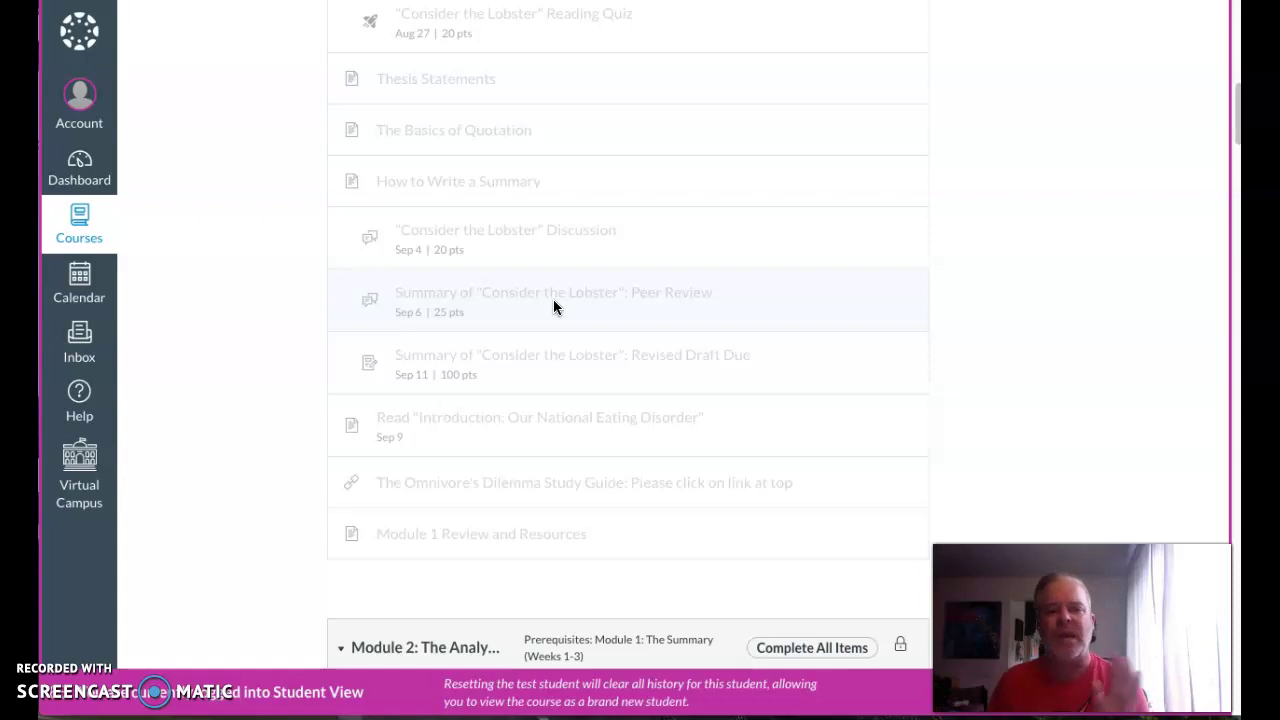
# Examine the "Consider the Lobster" discussion, the summary peer review and the revised draft with their due dates and points
pyautogui.click(587, 370)
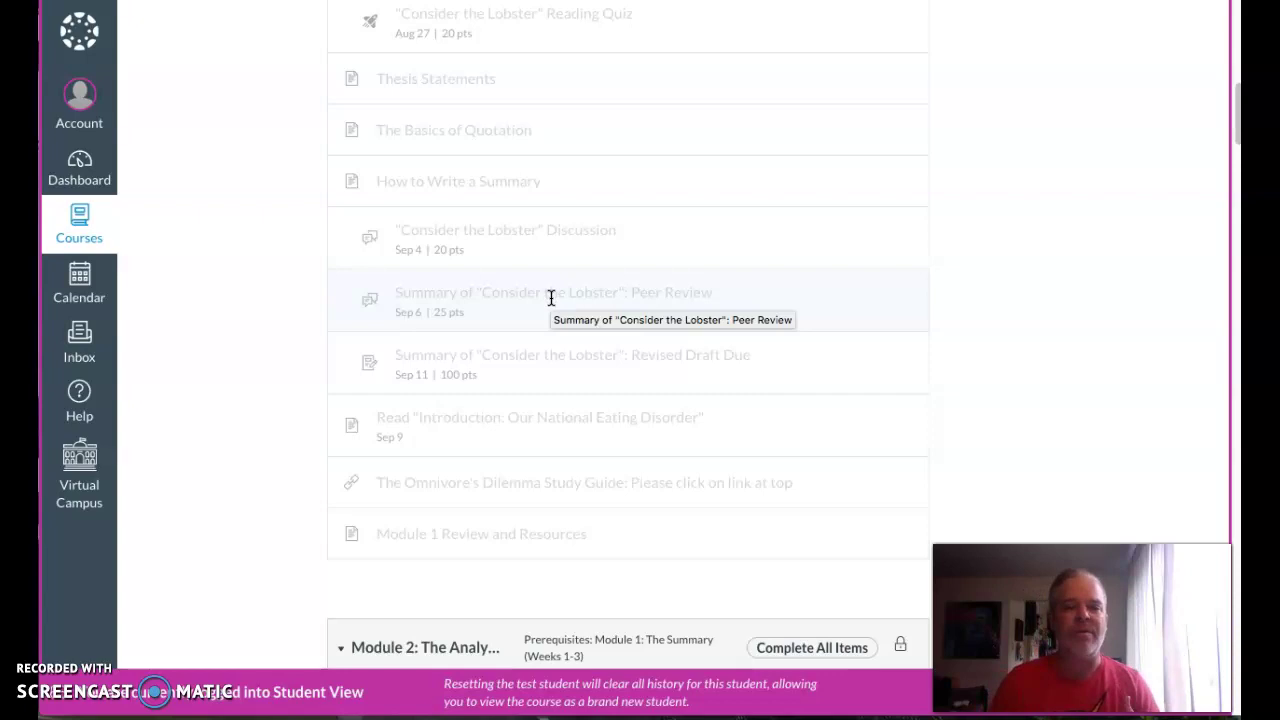
pyautogui.scroll(-1, 553, 290)
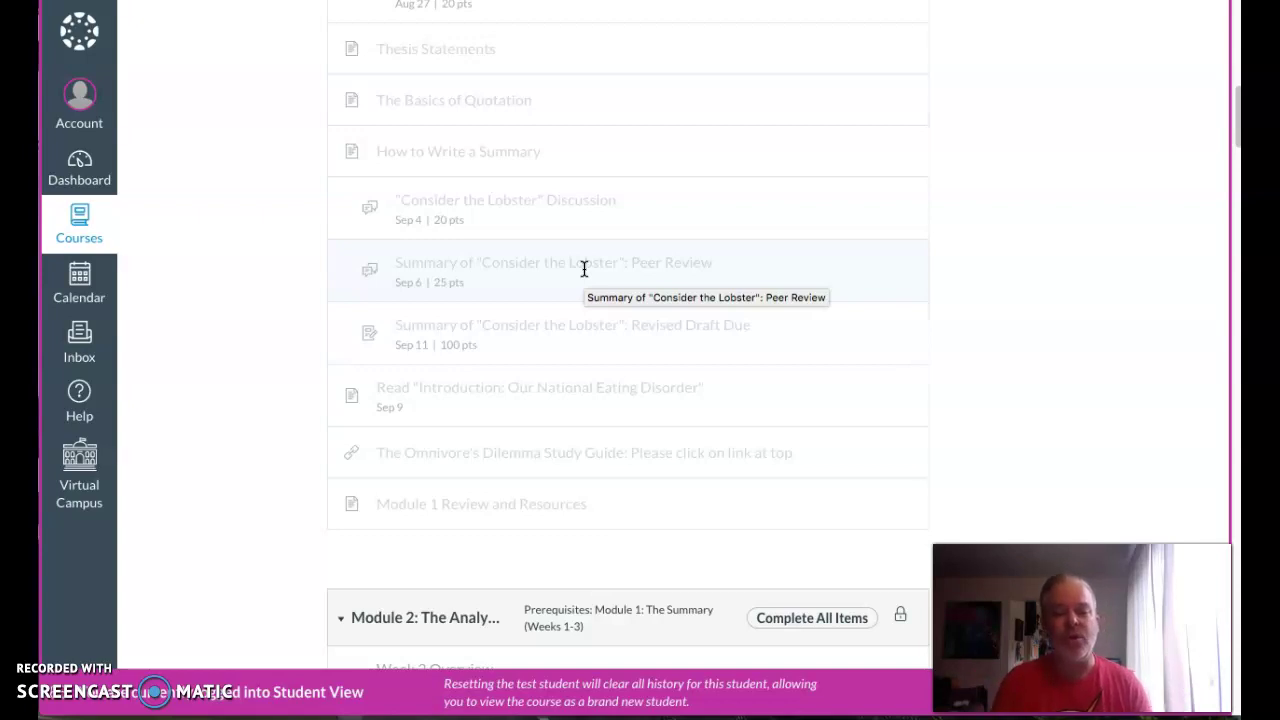
pyautogui.click(566, 263)
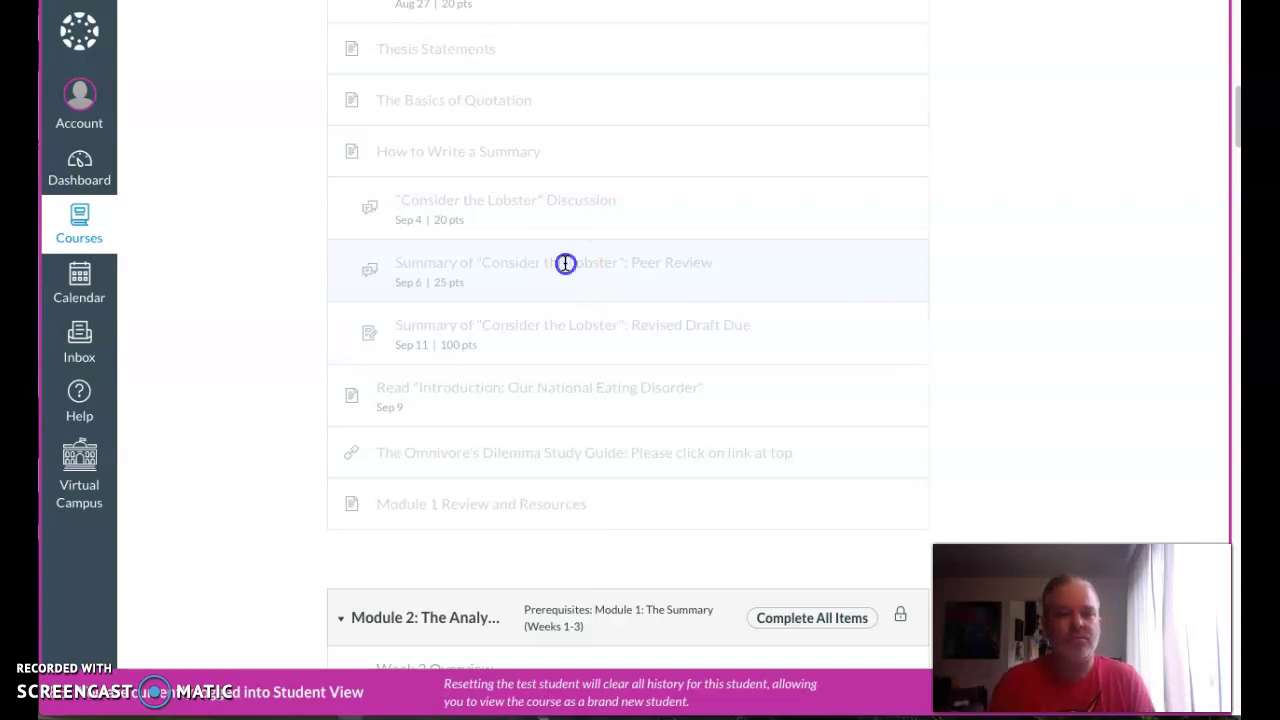
pyautogui.scroll(1, 570, 265)
pyautogui.click(586, 282)
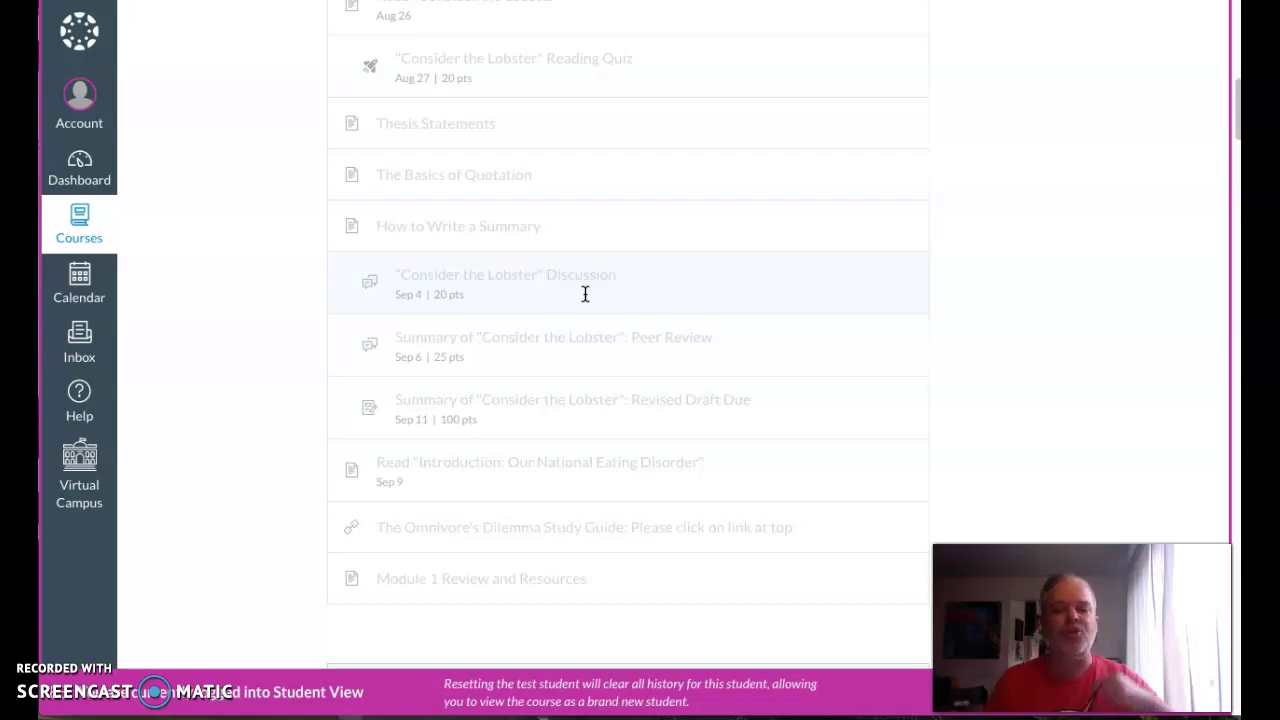
pyautogui.click(586, 333)
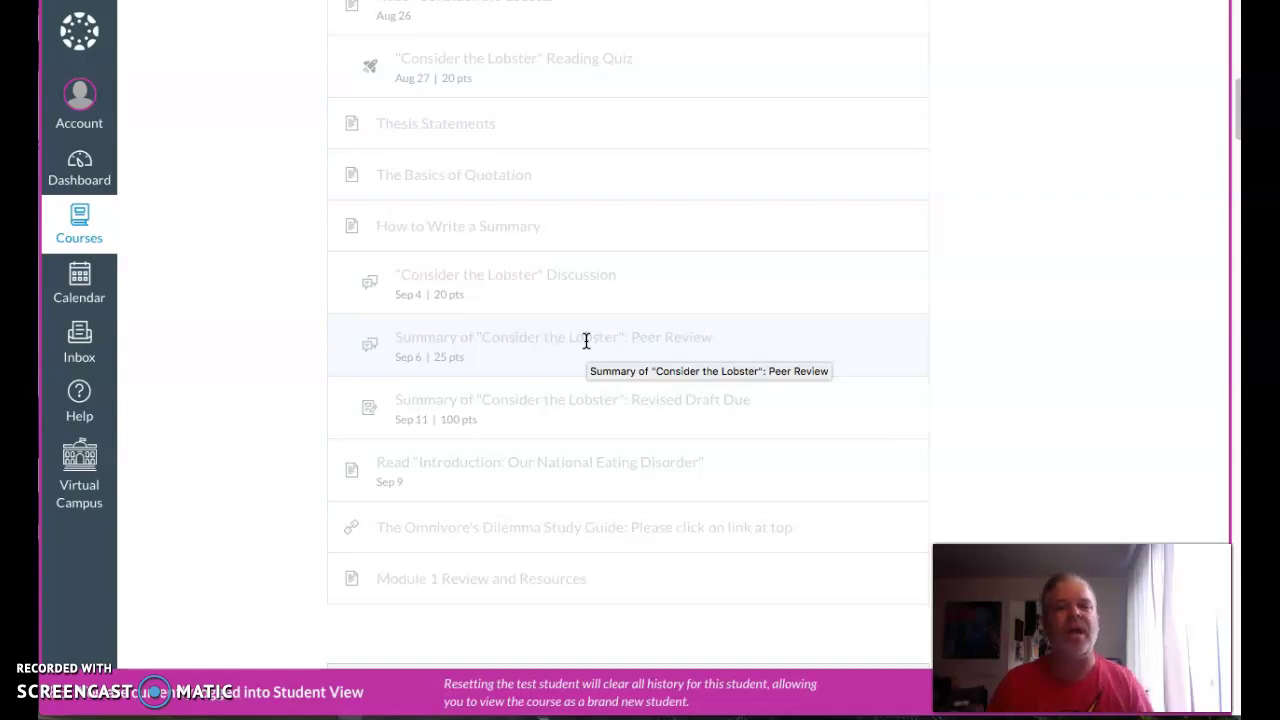
pyautogui.scroll(-1, 590, 340)
pyautogui.scroll(-1, 594, 337)
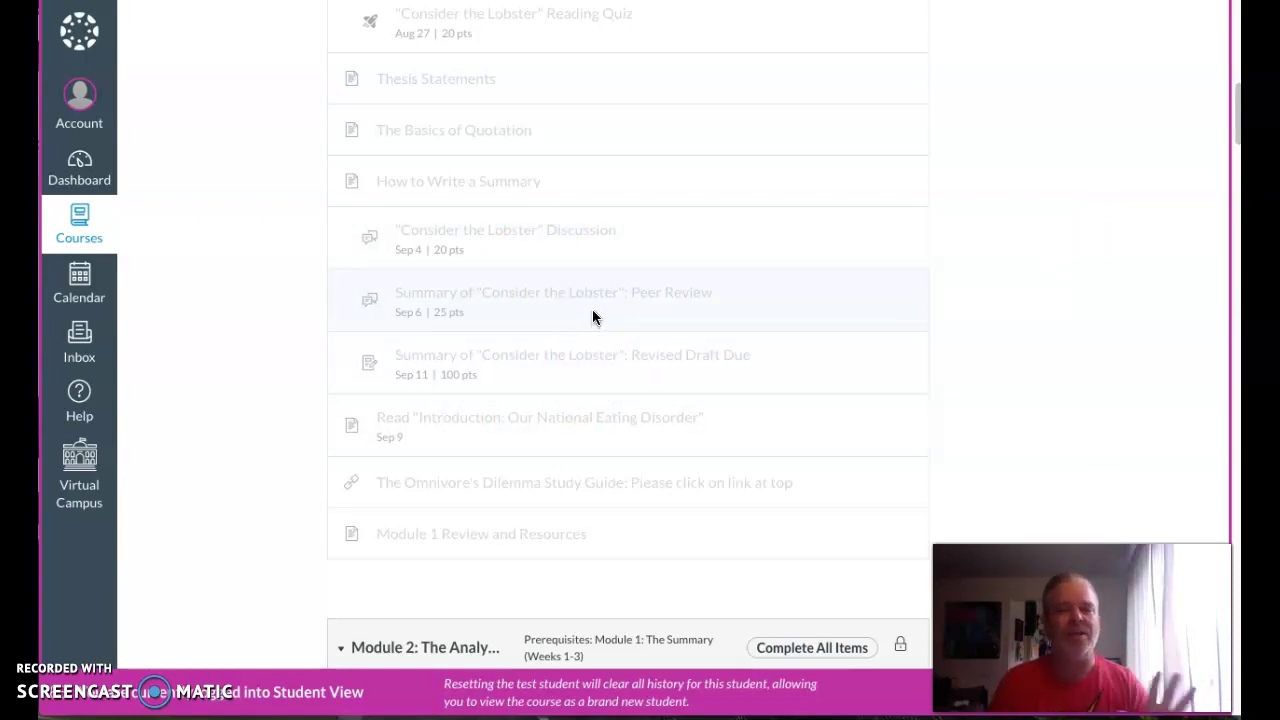
pyautogui.scroll(-1, 592, 316)
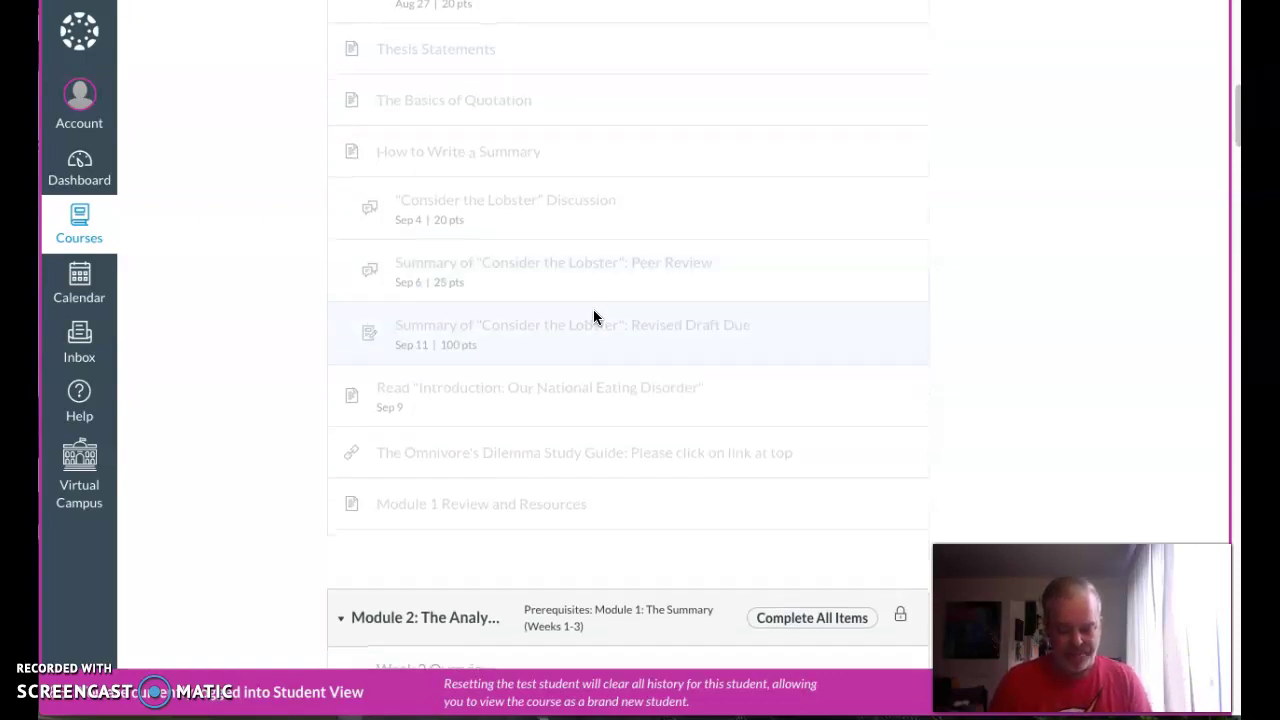
# Review the locked Module 1 items once more, back up to the module's Course Introduction prerequisite
pyautogui.scroll(3, 593, 317)
pyautogui.scroll(-5, 594, 312)
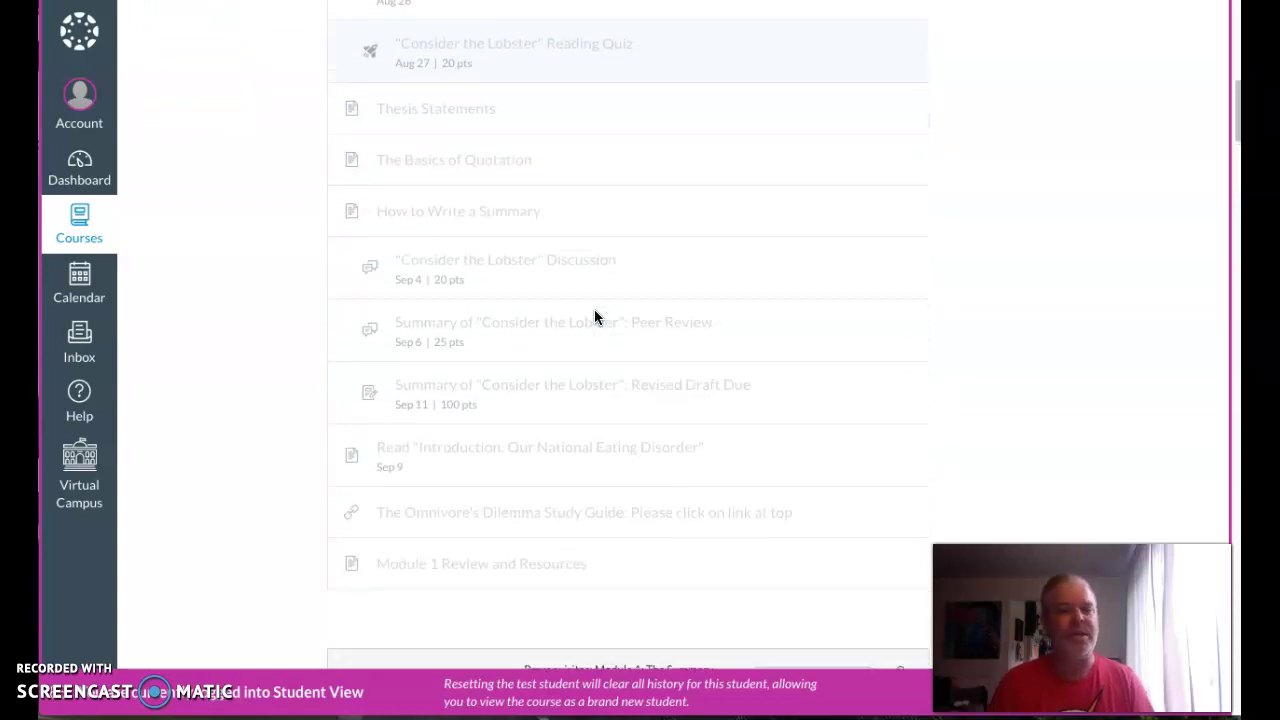
pyautogui.scroll(4, 597, 310)
pyautogui.scroll(3, 597, 313)
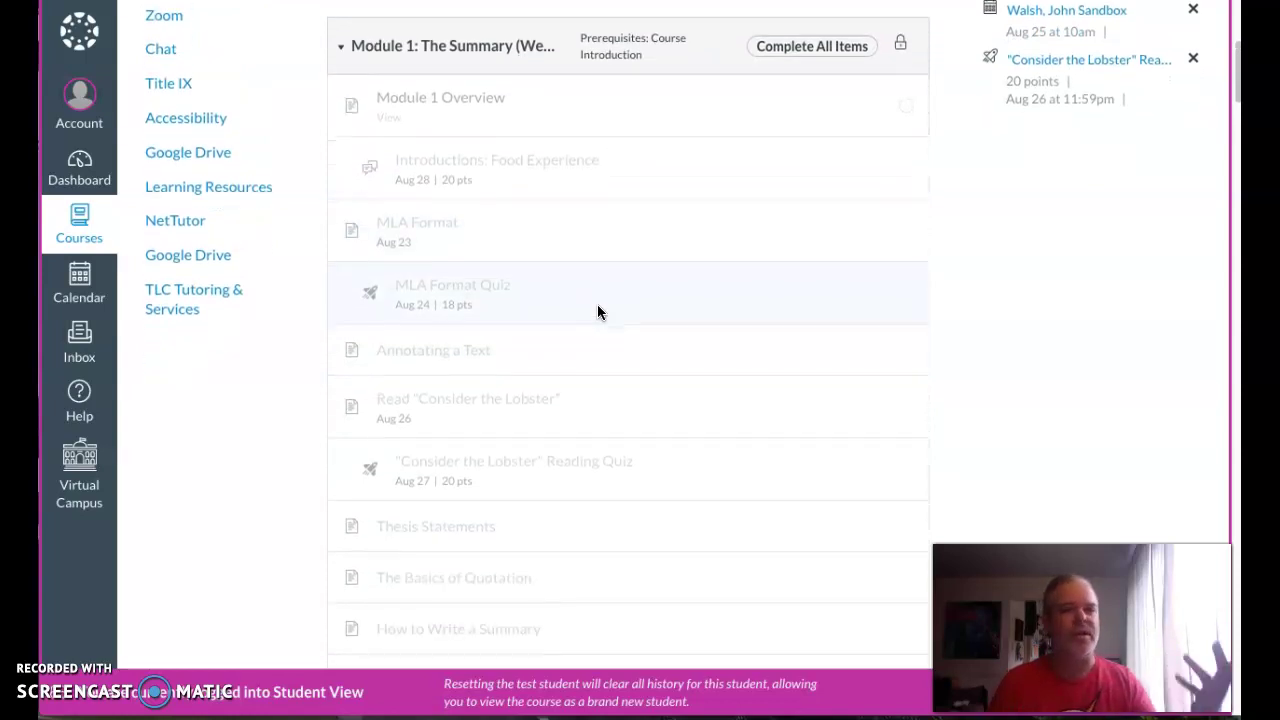
pyautogui.scroll(1, 597, 312)
pyautogui.scroll(1, 603, 306)
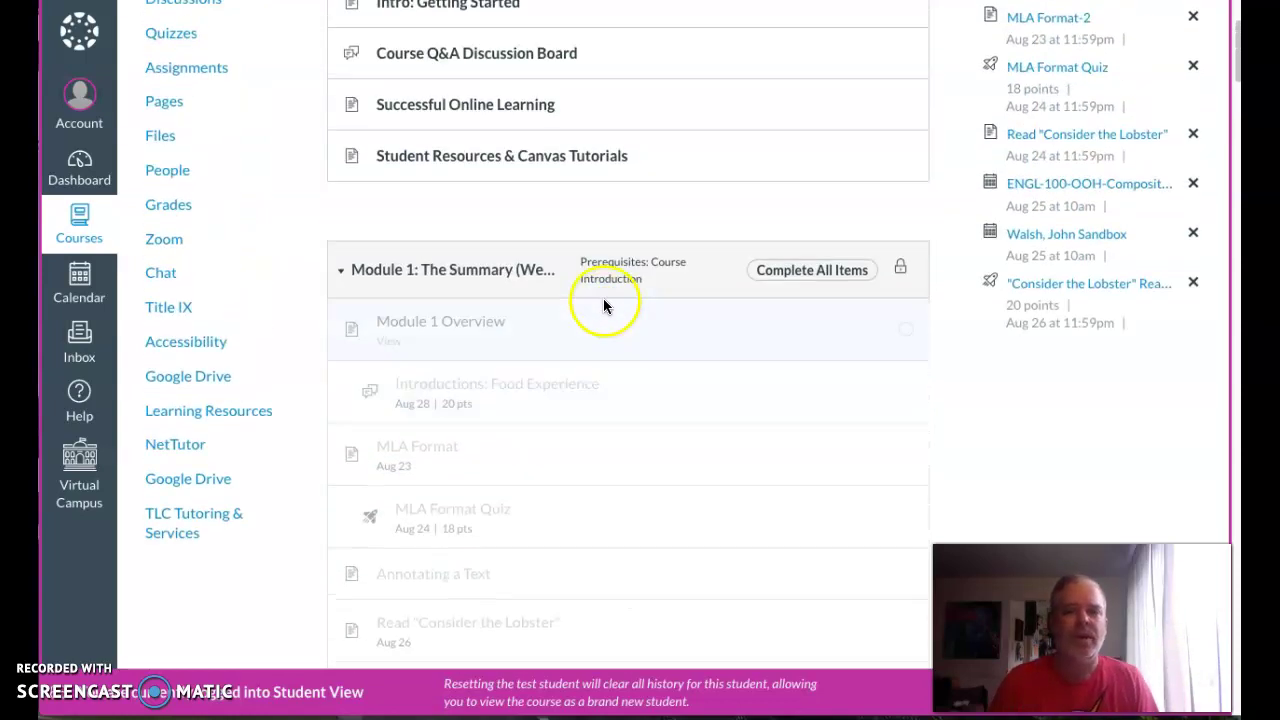
# Examine the To Do list on the course home page, including the MLA Format-2 page, the quizzes and their due dates
pyautogui.scroll(2, 605, 291)
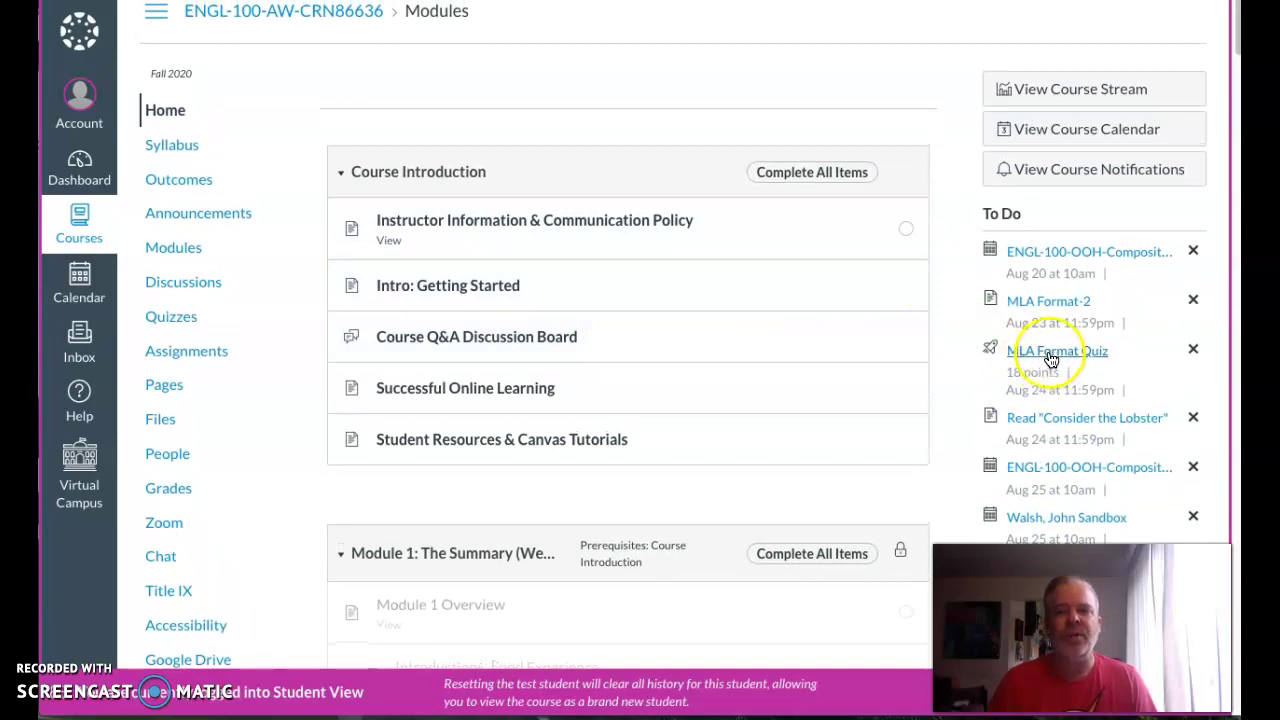
pyautogui.scroll(-1, 1048, 357)
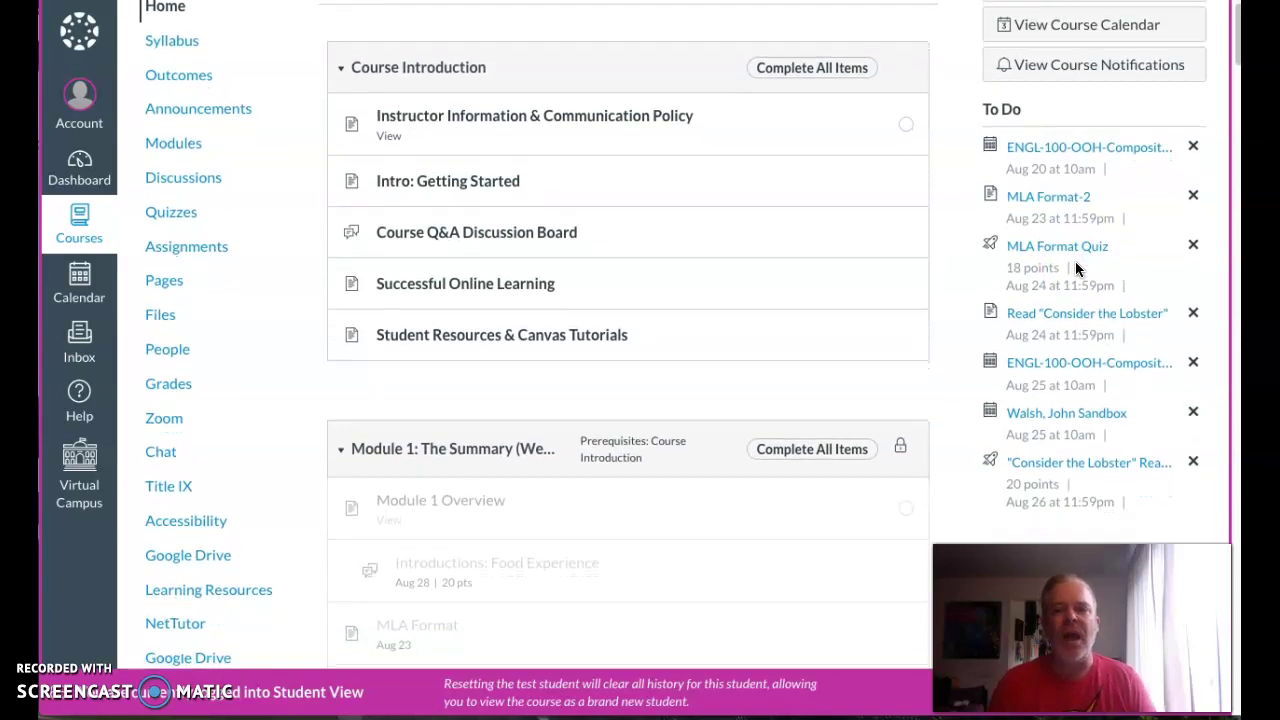
pyautogui.scroll(-4, 1075, 262)
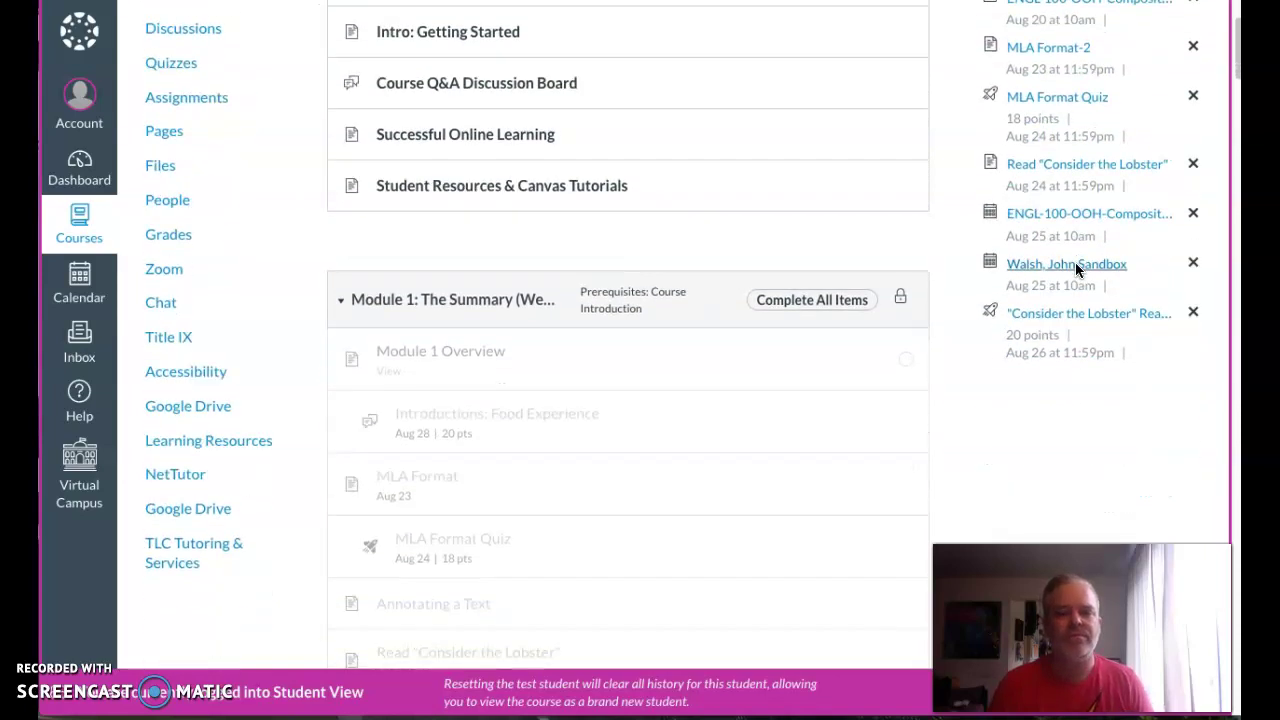
pyautogui.scroll(3, 1075, 262)
pyautogui.click(1077, 98)
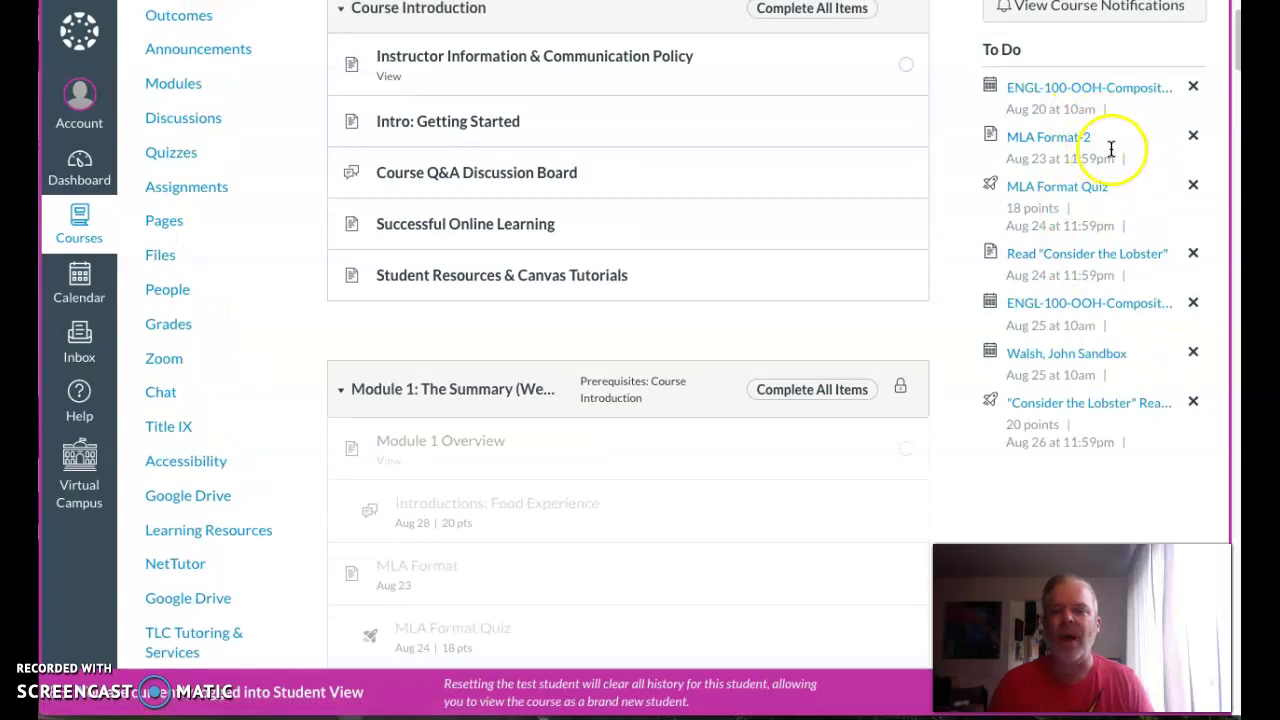
pyautogui.scroll(1, 1110, 160)
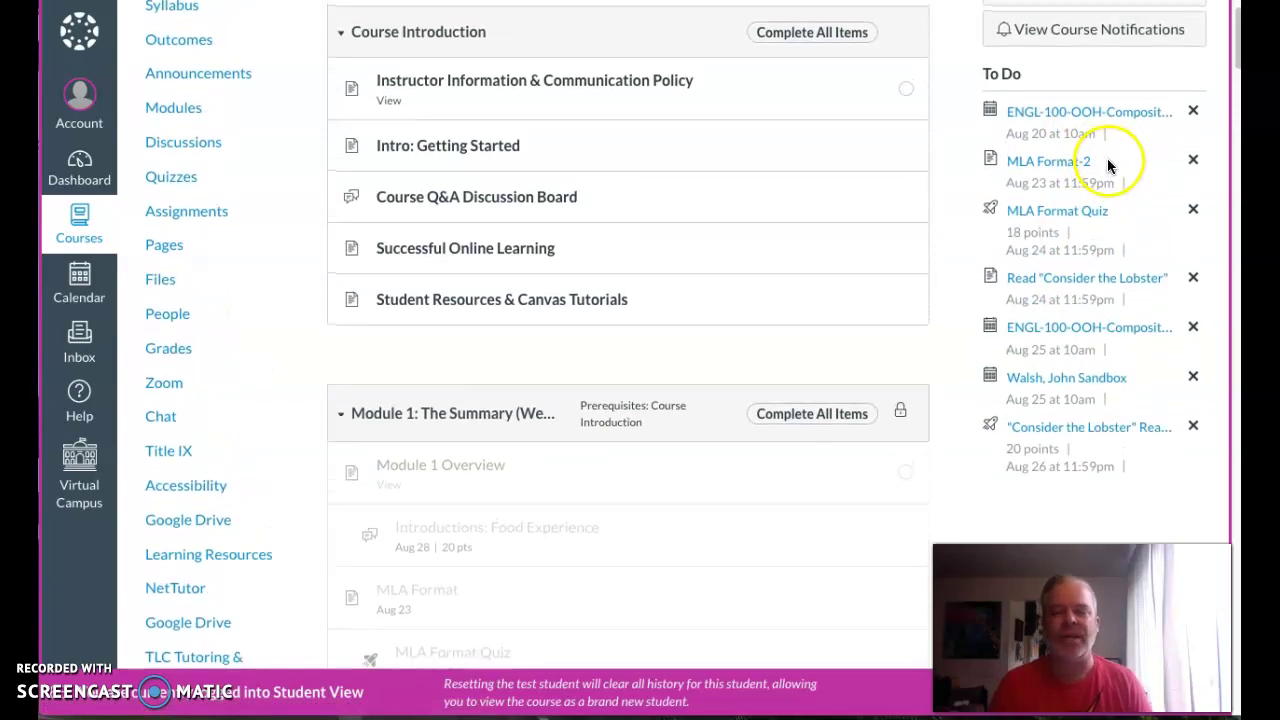
pyautogui.click(1091, 167)
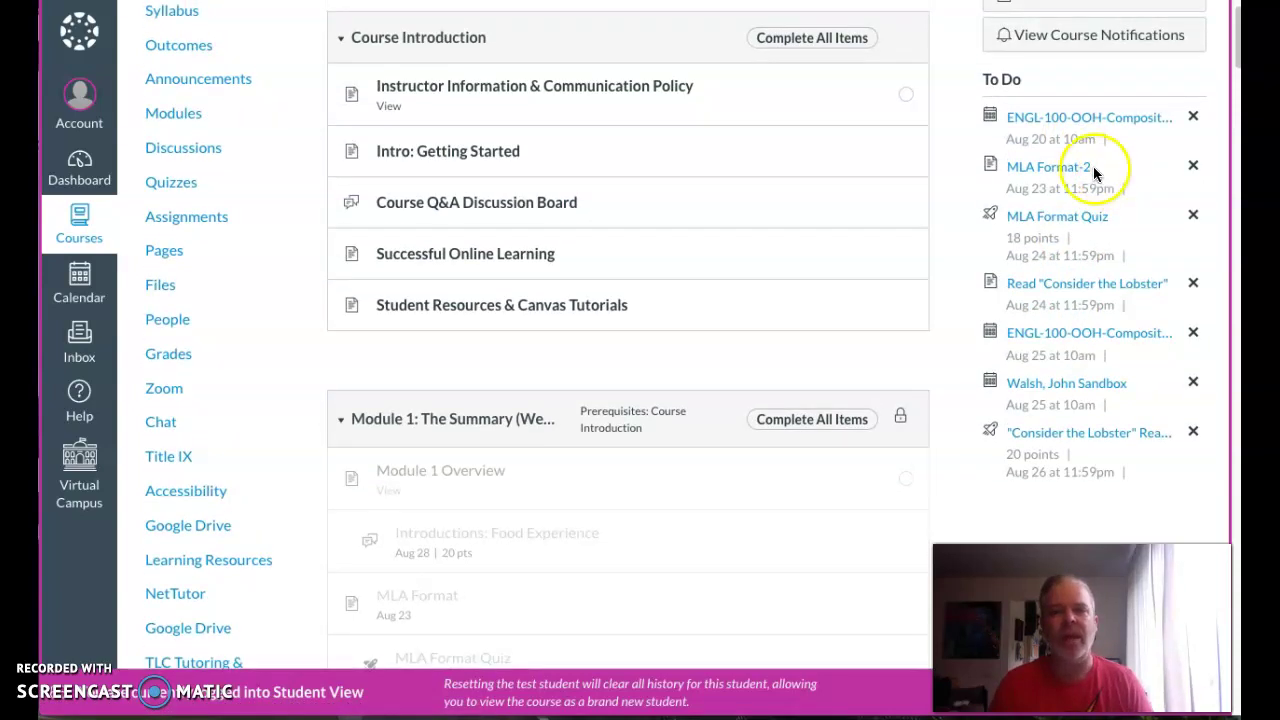
pyautogui.click(1090, 172)
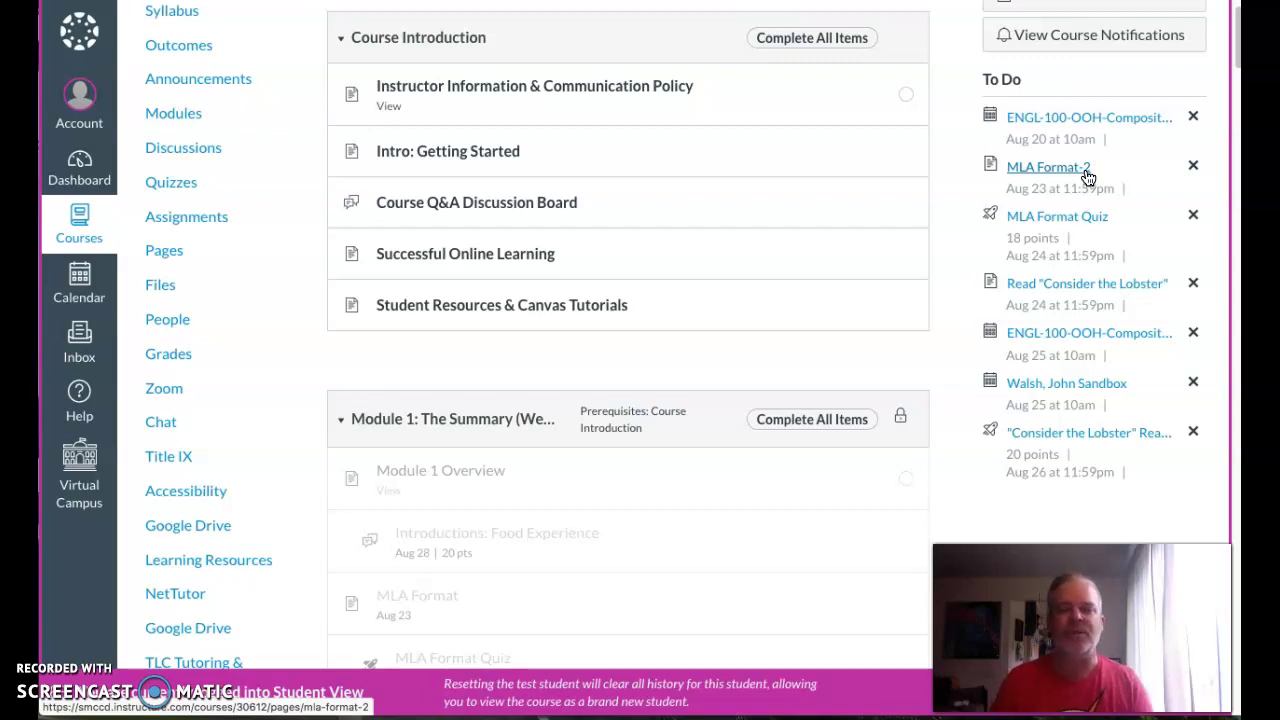
pyautogui.scroll(-5, 794, 257)
pyautogui.scroll(4, 937, 289)
pyautogui.scroll(2, 941, 285)
pyautogui.scroll(-1, 943, 277)
pyautogui.scroll(-1, 952, 280)
pyautogui.scroll(1, 955, 278)
pyautogui.scroll(-1, 957, 278)
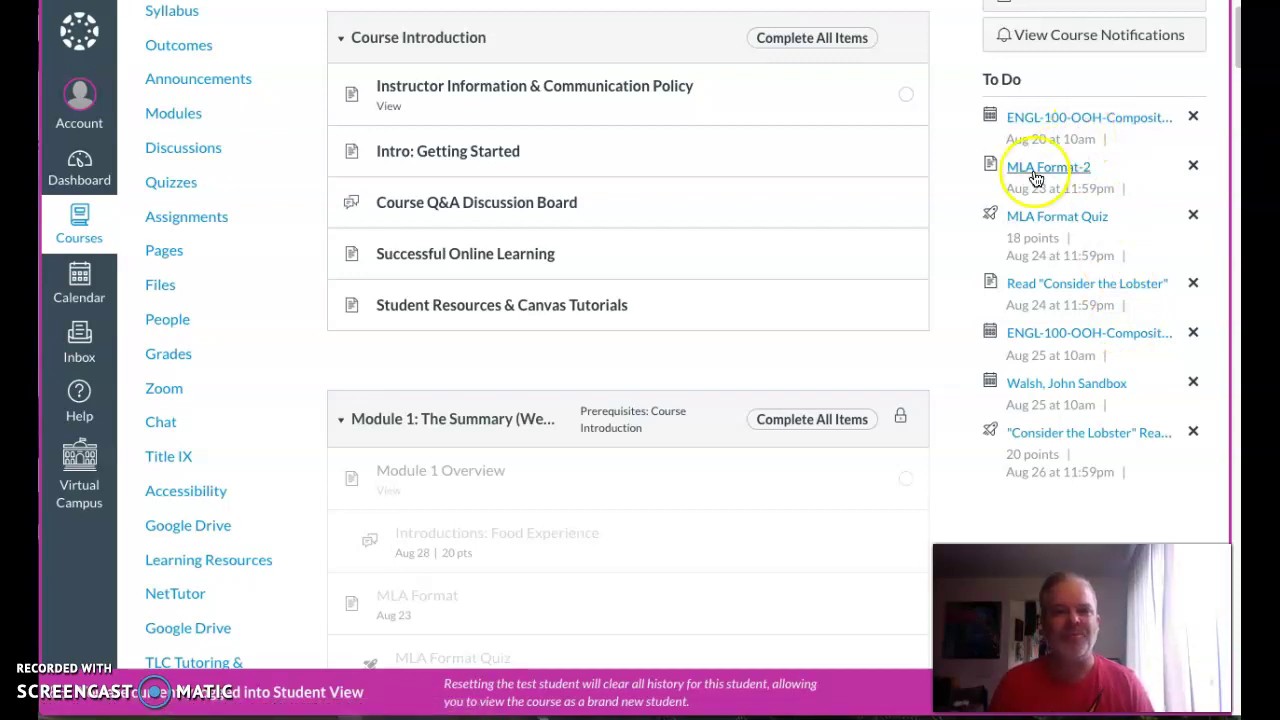
pyautogui.scroll(1, 634, 253)
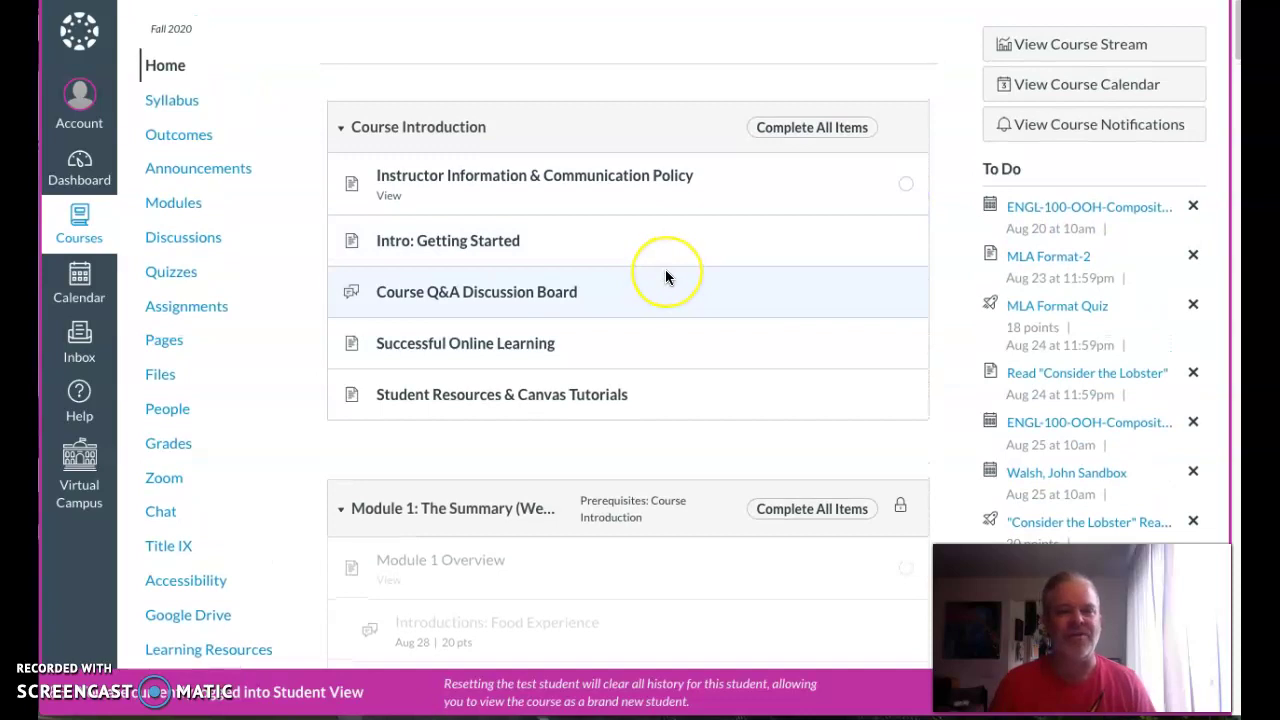
pyautogui.scroll(1, 666, 275)
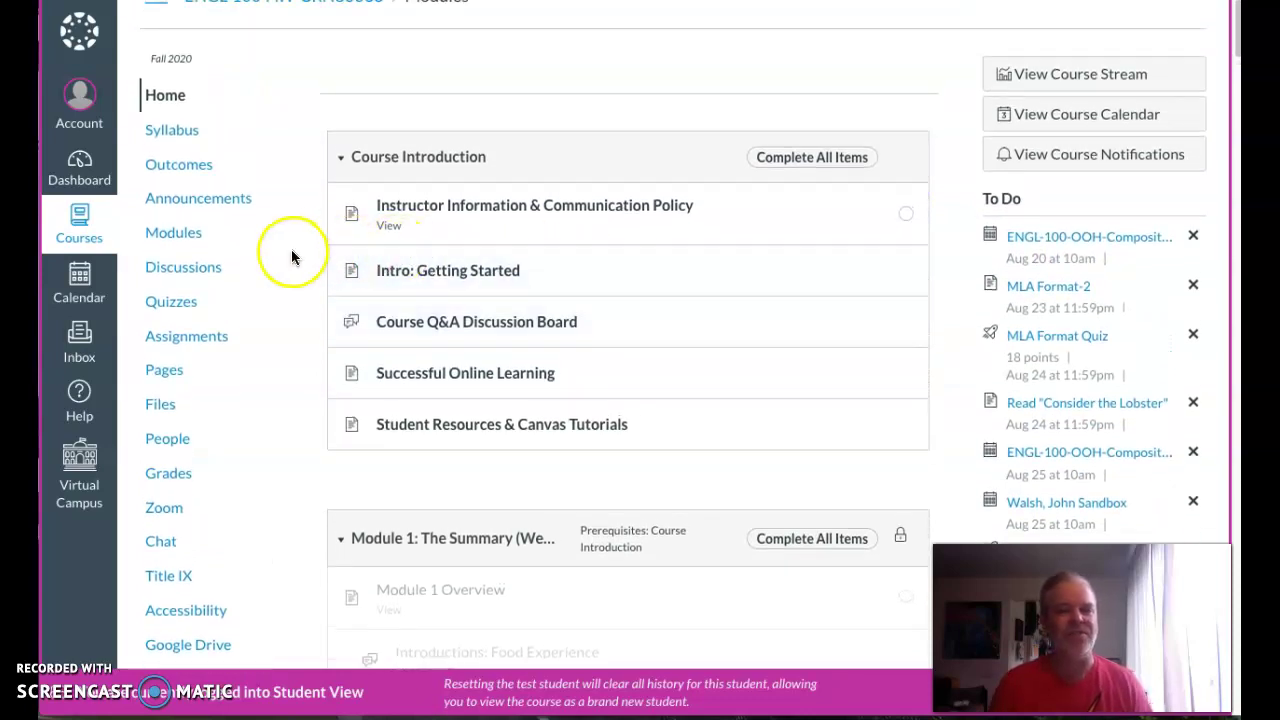
pyautogui.scroll(-1, 292, 249)
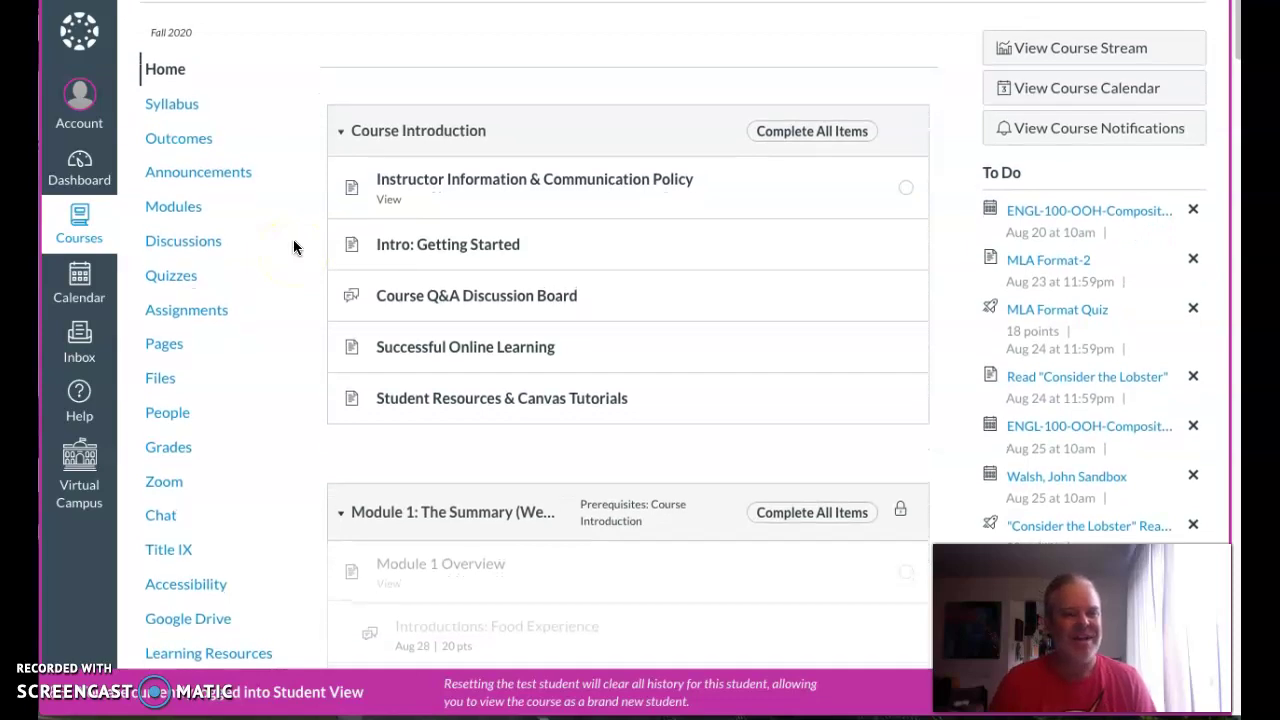
# Examine the course navigation links on the home page, from Home and Modules down to NetTutor and TLC Tutoring & Services
pyautogui.scroll(1, 293, 239)
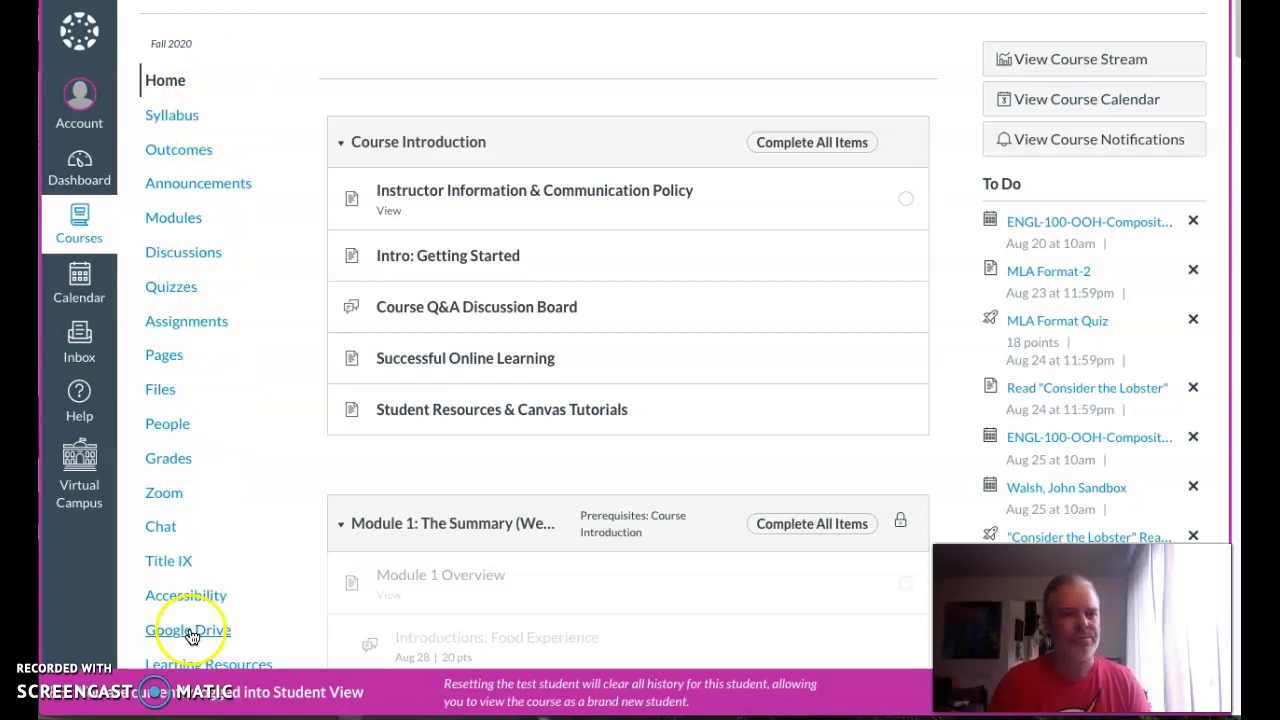
pyautogui.scroll(-5, 240, 223)
pyautogui.scroll(-1, 240, 226)
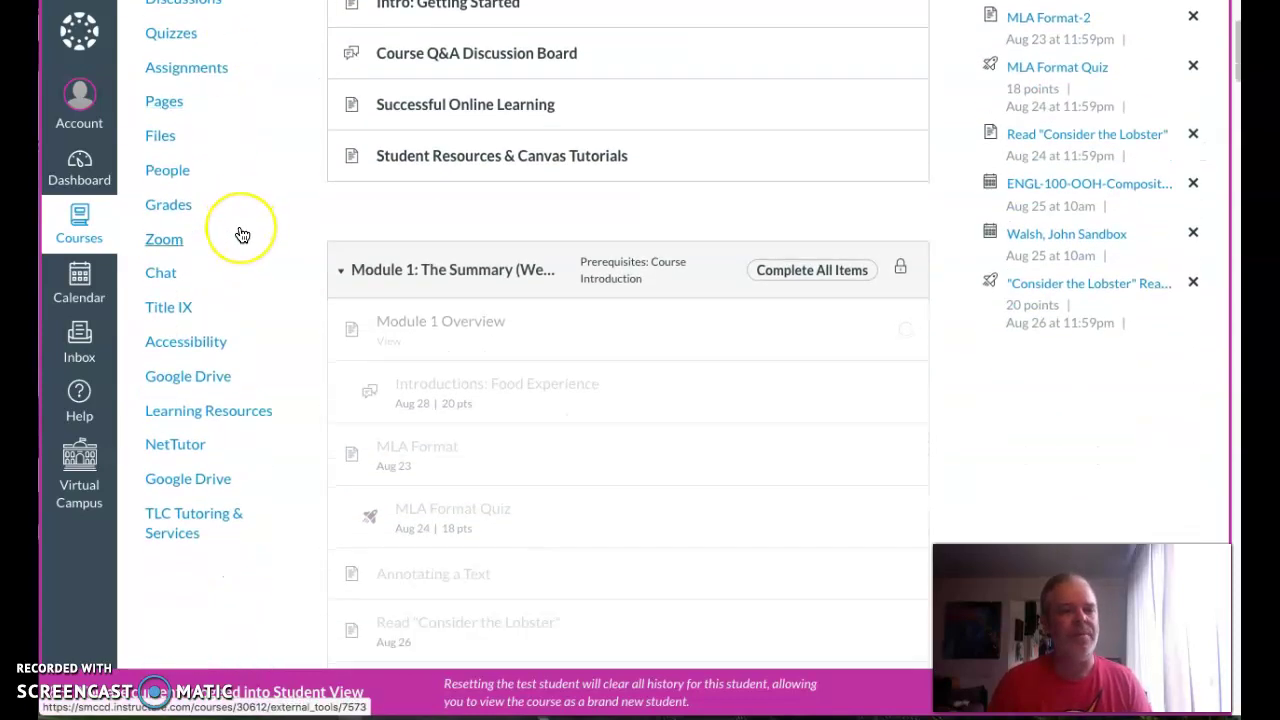
pyautogui.scroll(1, 243, 234)
pyautogui.scroll(2, 241, 234)
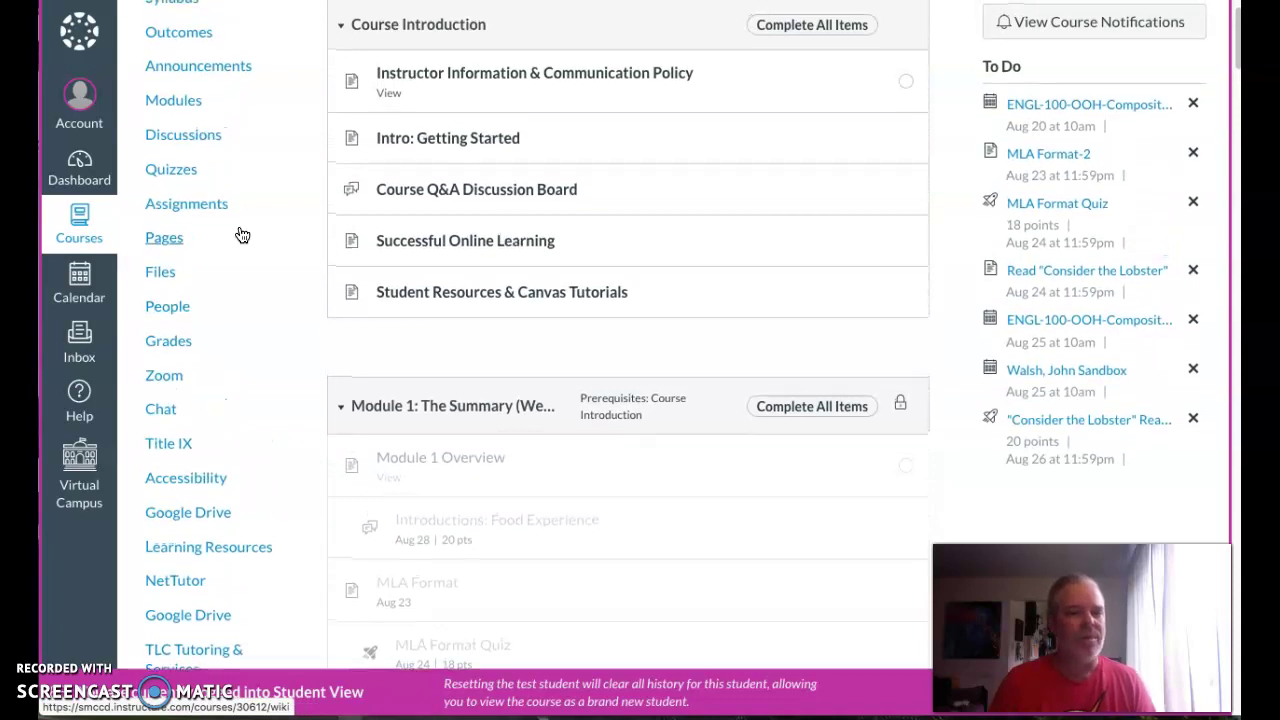
pyautogui.scroll(-2, 240, 234)
pyautogui.scroll(3, 232, 387)
pyautogui.scroll(3, 232, 387)
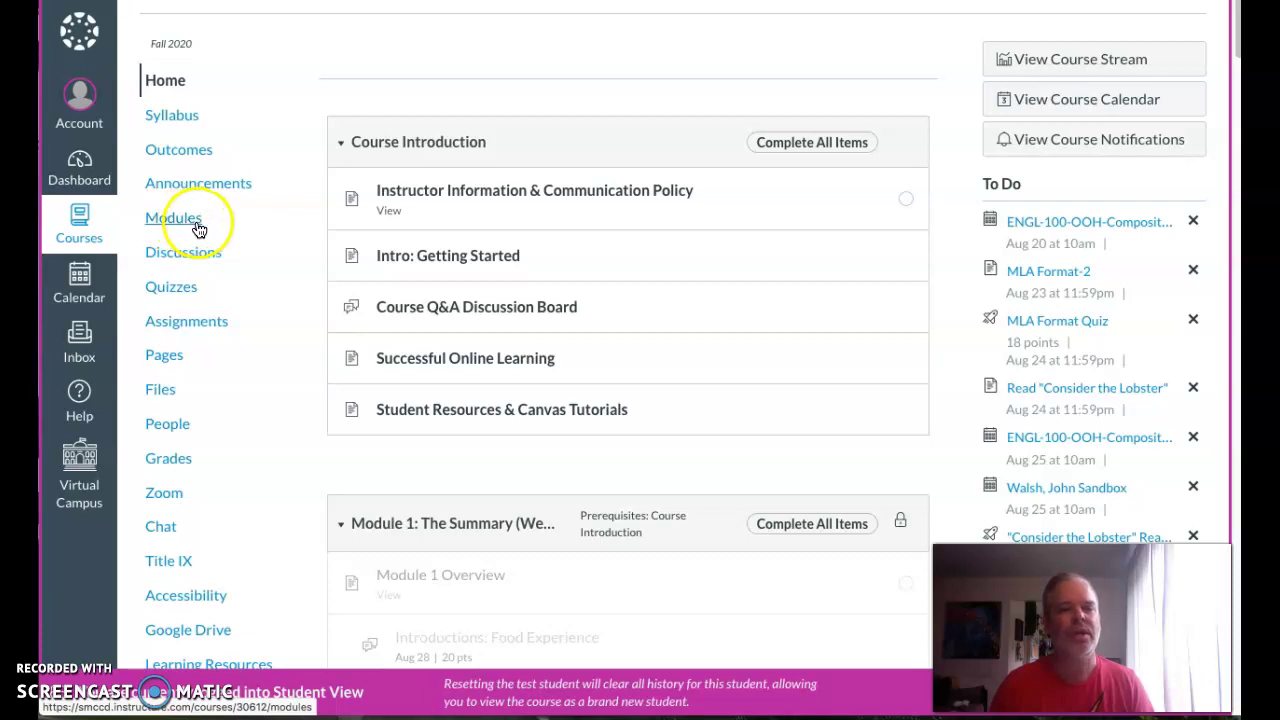
# Open the test student's Grades page and look through the assignment list with its due dates and possible points
pyautogui.scroll(-3, 200, 230)
pyautogui.click(170, 309)
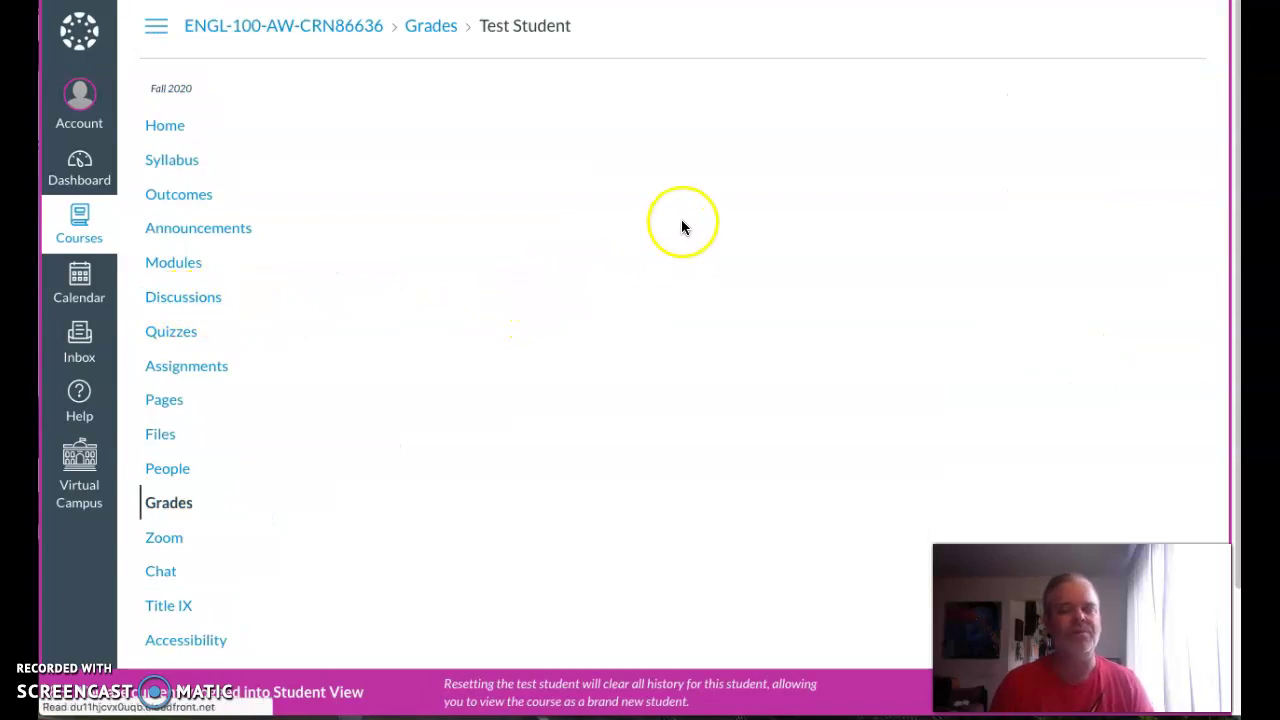
pyautogui.scroll(-1, 850, 240)
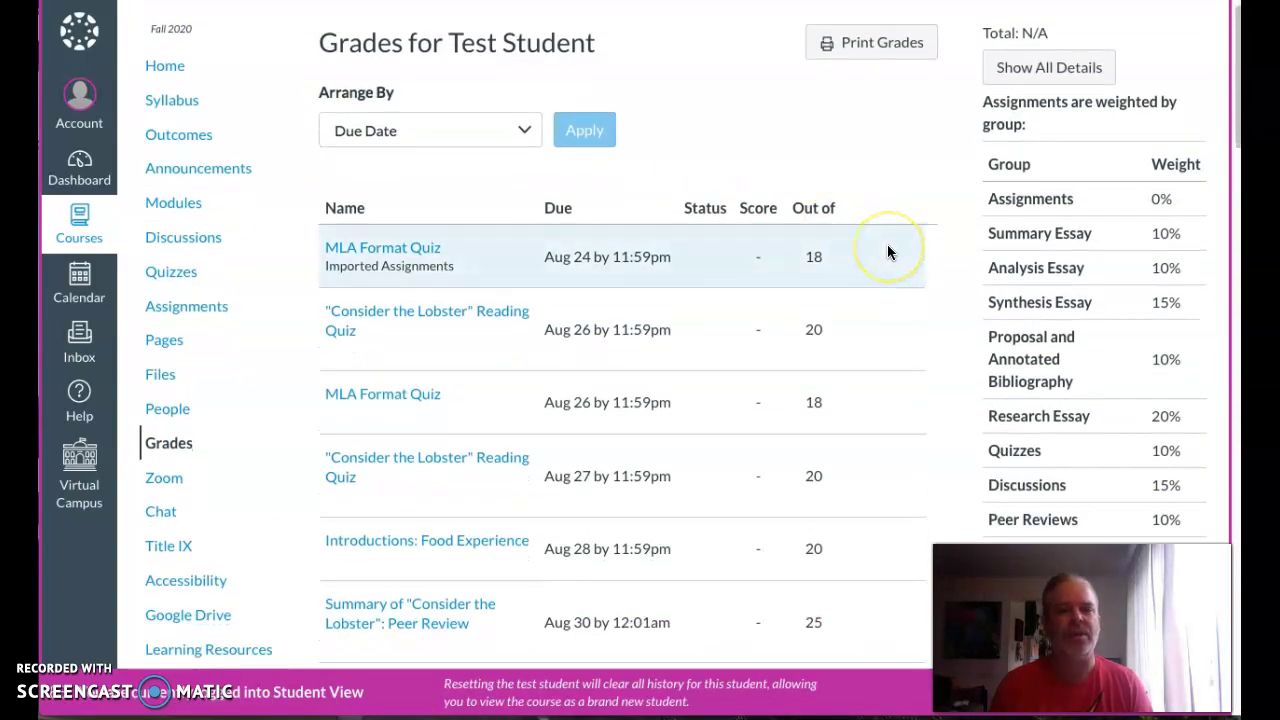
pyautogui.scroll(-5, 887, 252)
pyautogui.scroll(-15, 870, 266)
pyautogui.scroll(-6, 870, 266)
# Review the graded items and the assignment group weights, through to the group subtotals at the end of the list
pyautogui.scroll(3, 871, 268)
pyautogui.scroll(10, 870, 270)
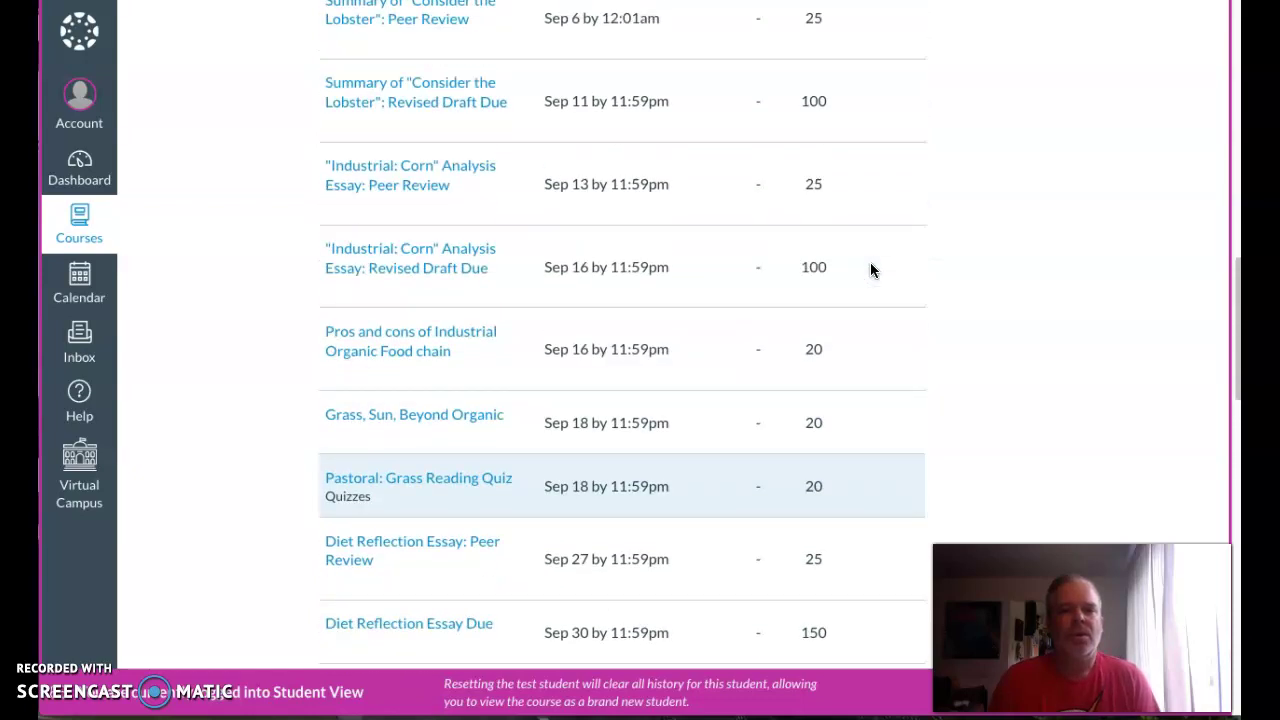
pyautogui.scroll(3, 870, 268)
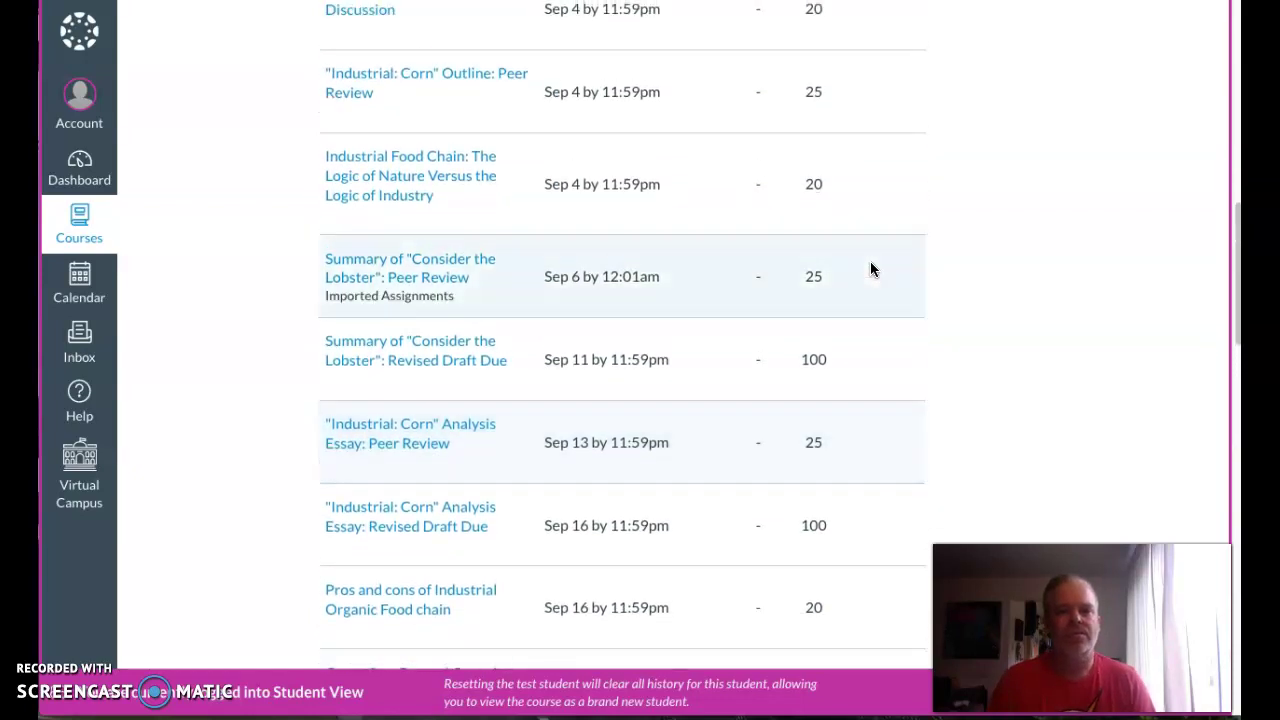
pyautogui.scroll(4, 870, 268)
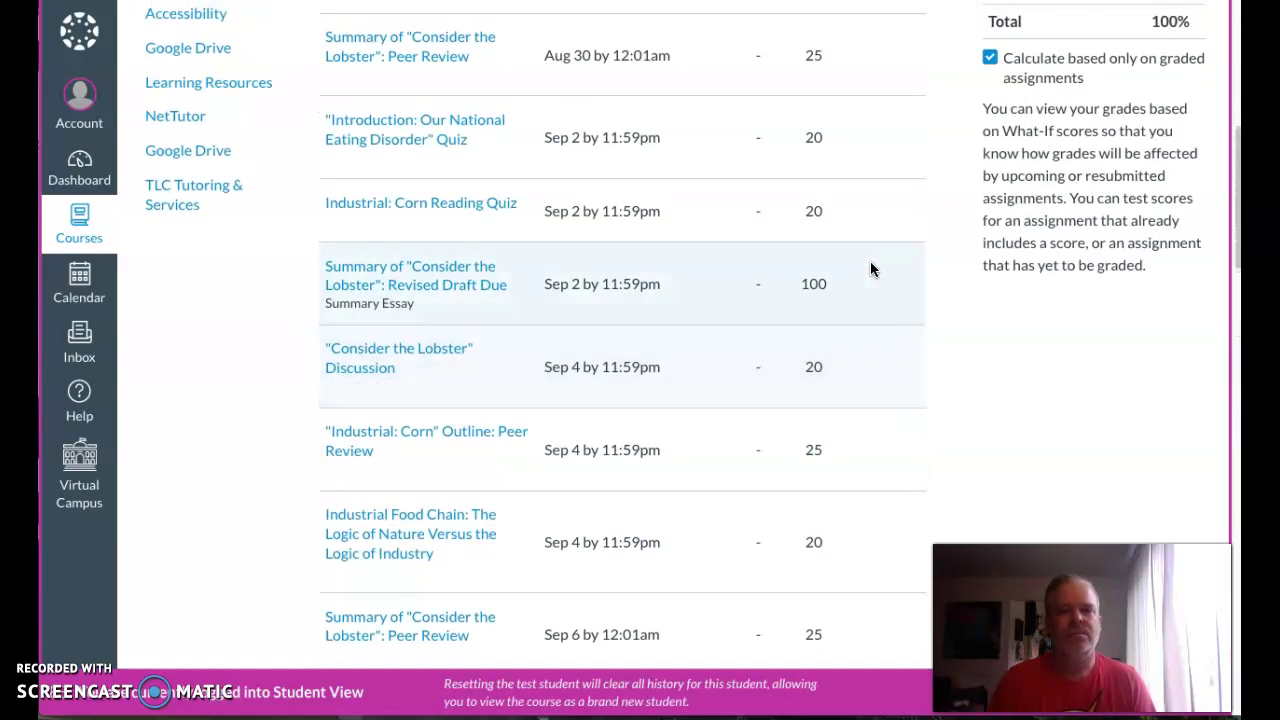
pyautogui.scroll(5, 870, 268)
pyautogui.scroll(-2, 870, 268)
pyautogui.scroll(-18, 870, 268)
pyautogui.scroll(-3, 867, 289)
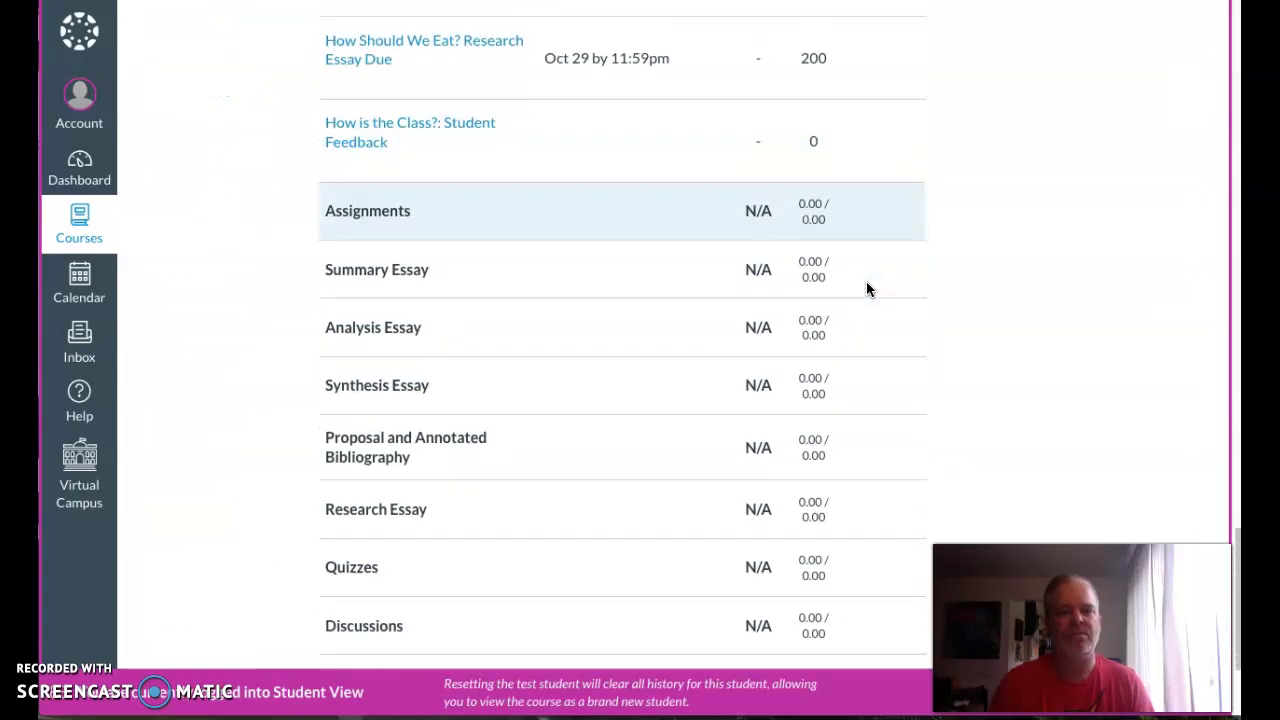
# Examine the graded items in reverse due-date order, from the research essay back to the "Consider the Lobster" summary
pyautogui.scroll(5, 867, 289)
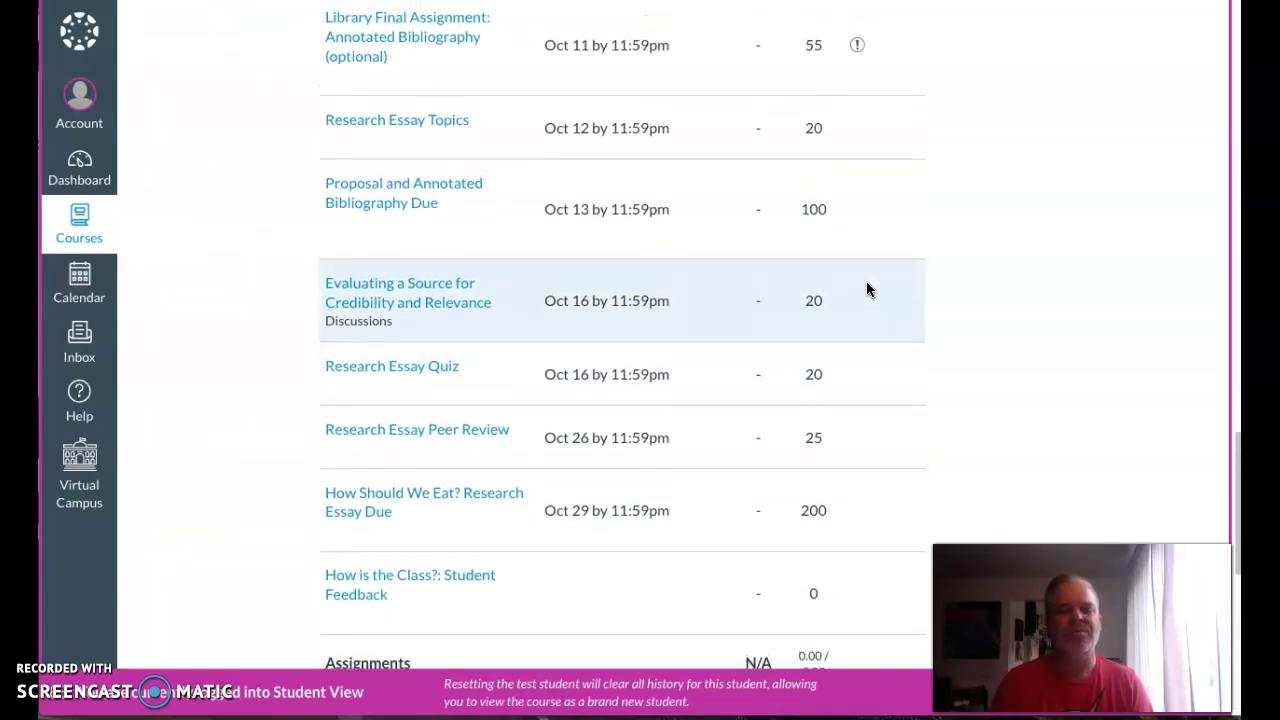
pyautogui.scroll(1, 867, 289)
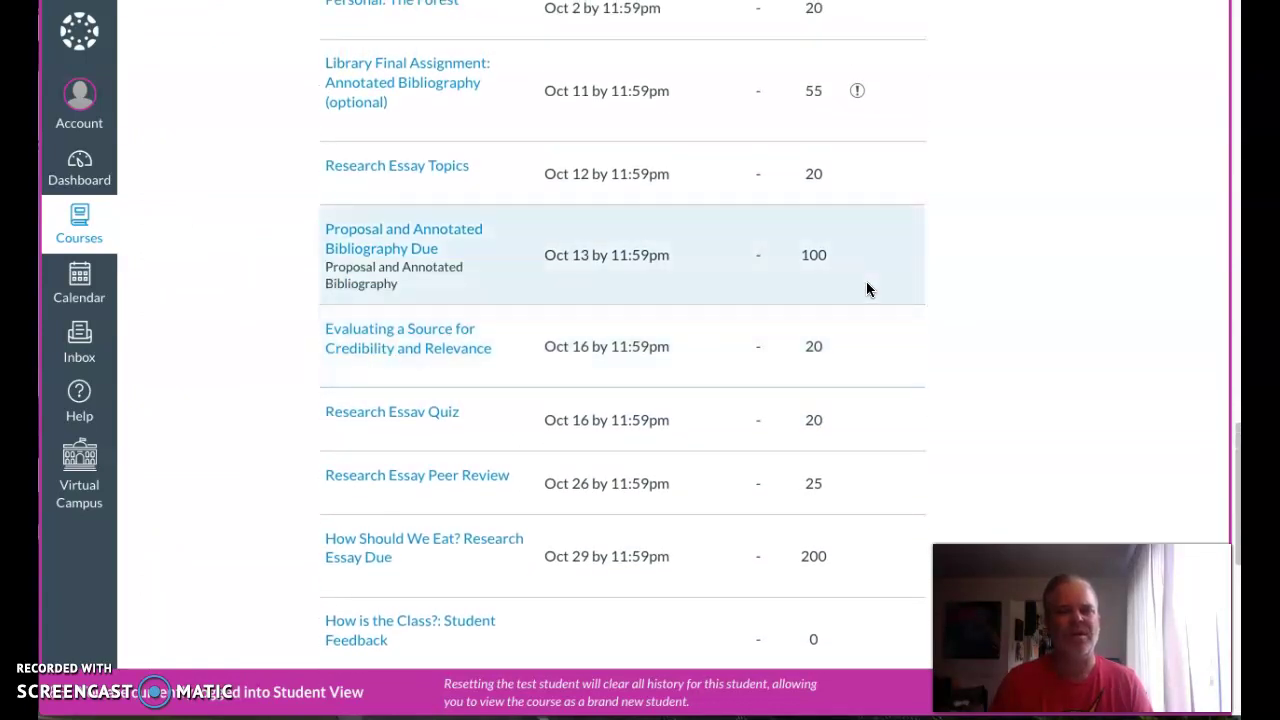
pyautogui.scroll(1, 866, 281)
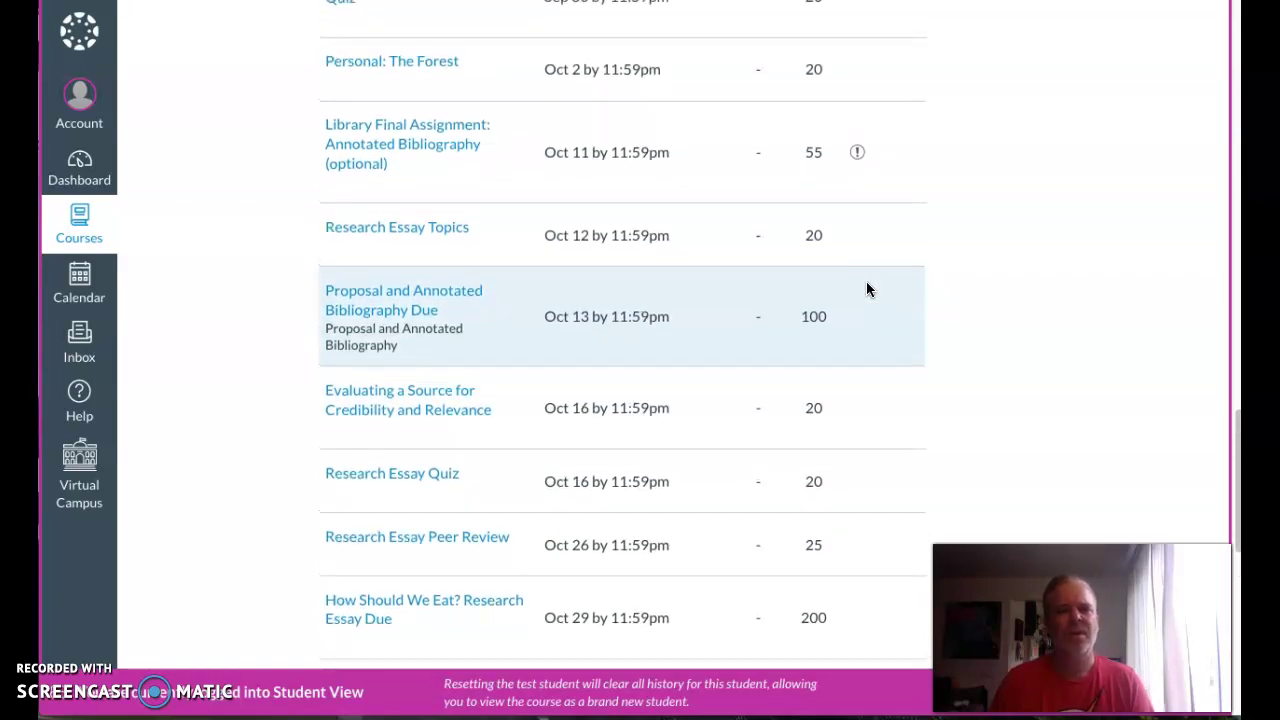
pyautogui.scroll(4, 866, 281)
pyautogui.scroll(4, 866, 285)
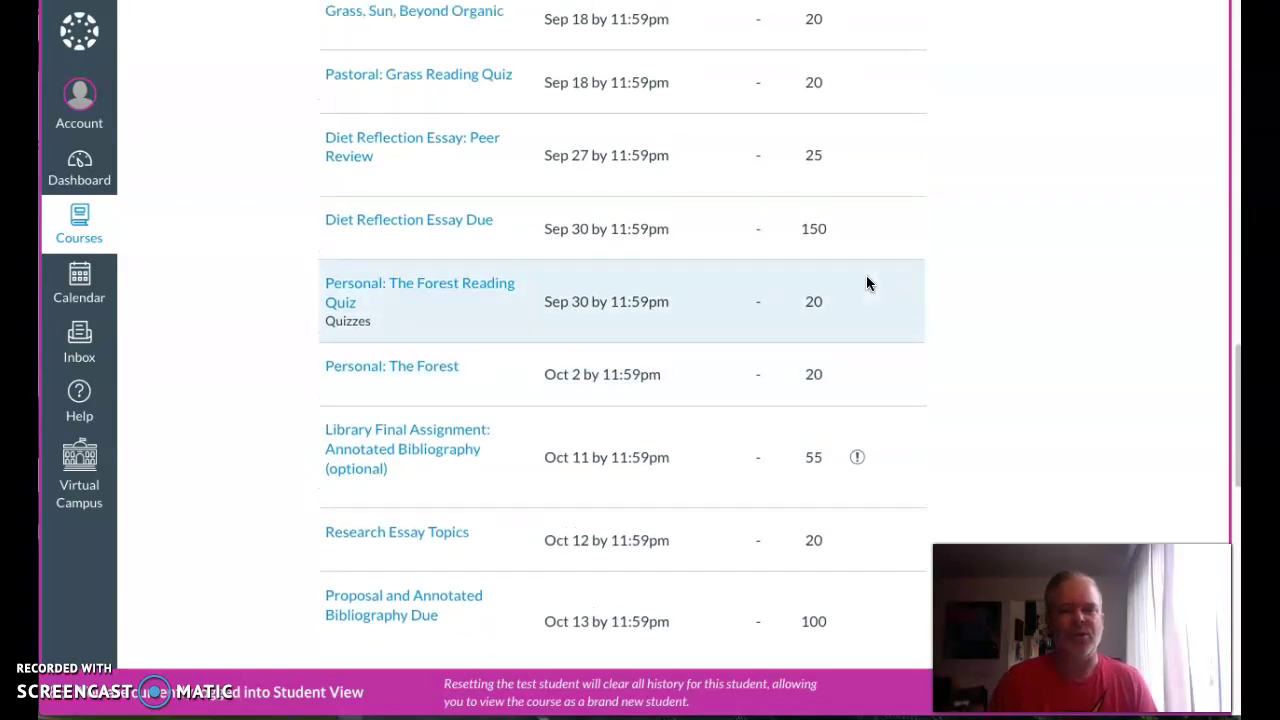
pyautogui.scroll(5, 866, 274)
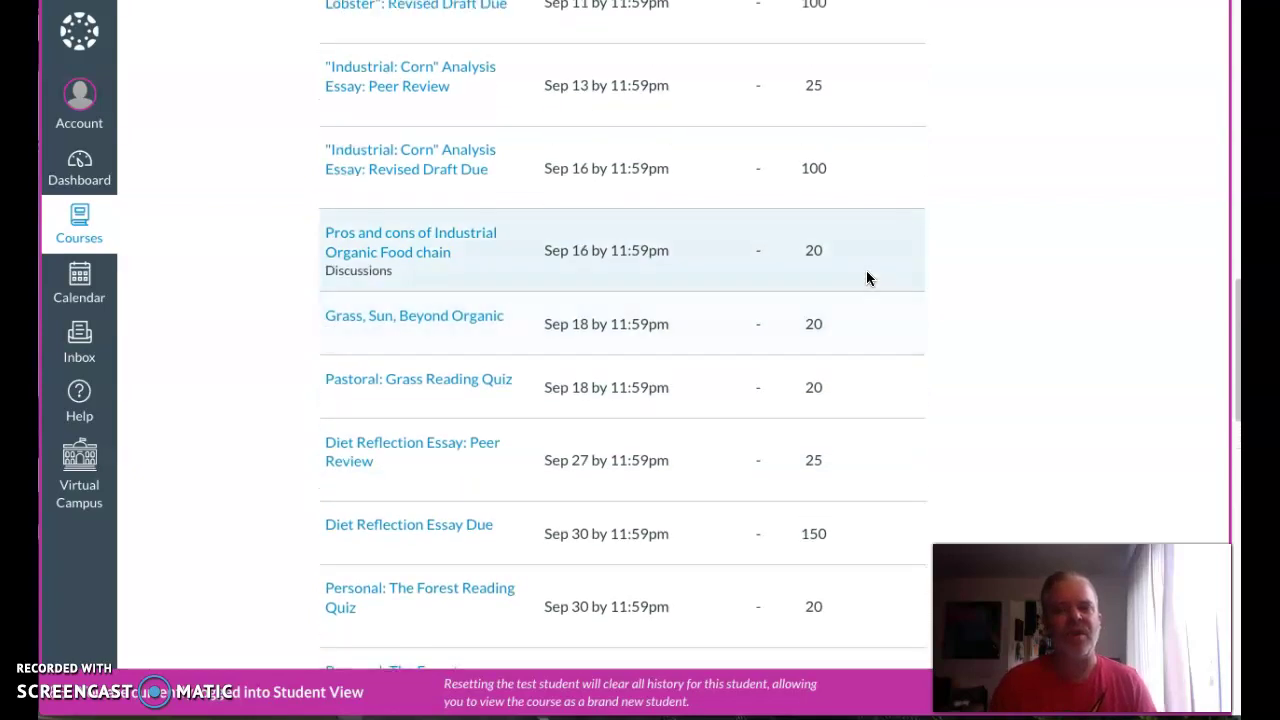
pyautogui.scroll(3, 866, 275)
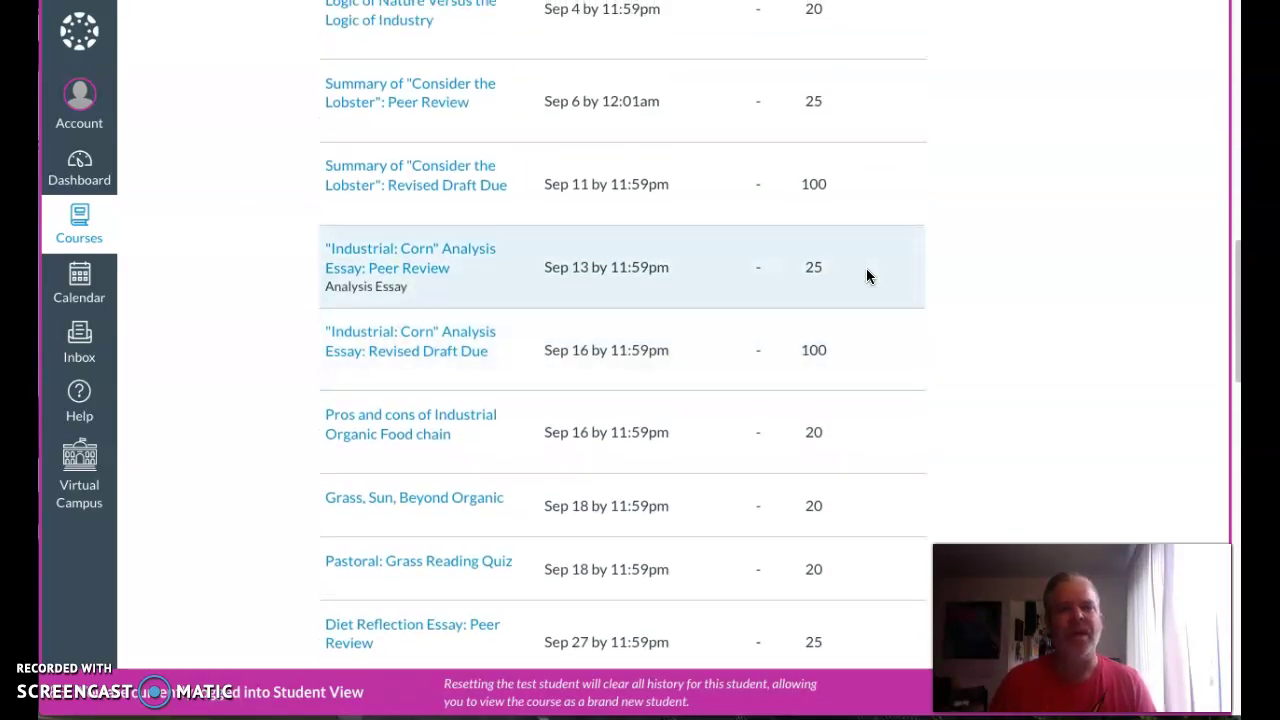
pyautogui.scroll(3, 867, 276)
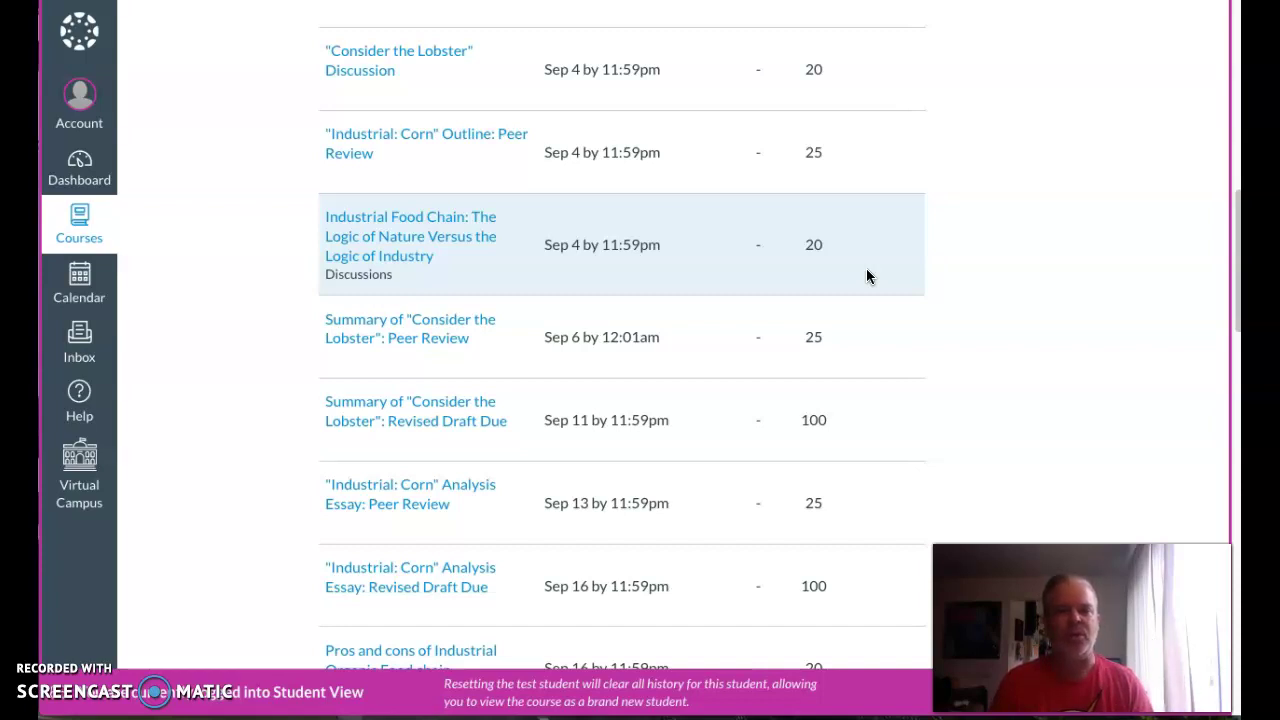
pyautogui.scroll(3, 866, 275)
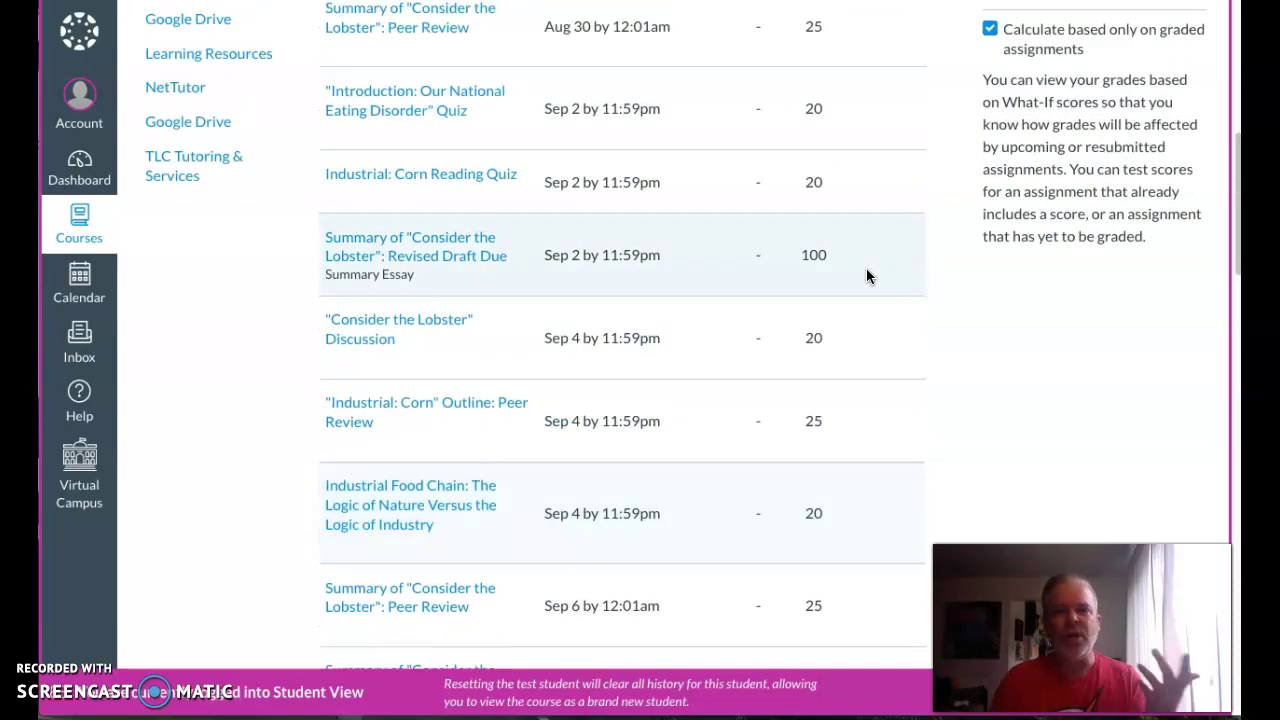
# Open the what-if score entry for the MLA Format Quiz due Aug 24
pyautogui.scroll(5, 866, 268)
pyautogui.scroll(-1, 866, 268)
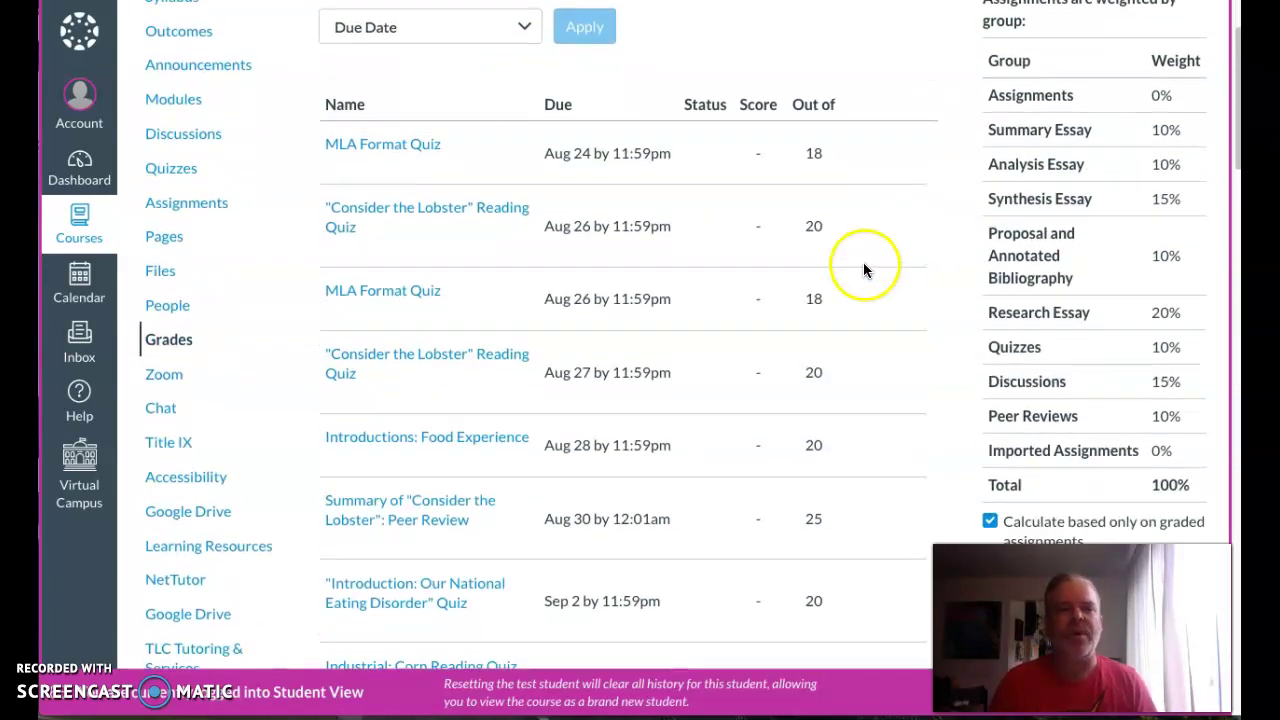
pyautogui.click(758, 155)
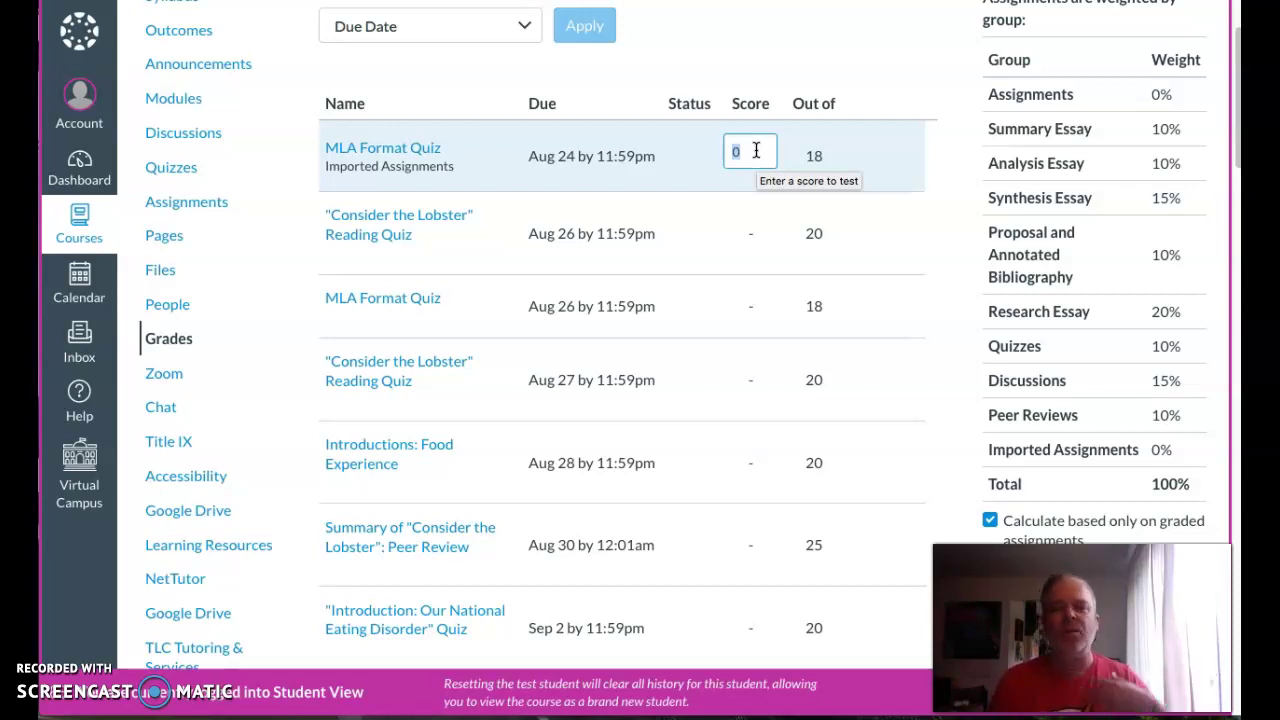
pyautogui.click(756, 141)
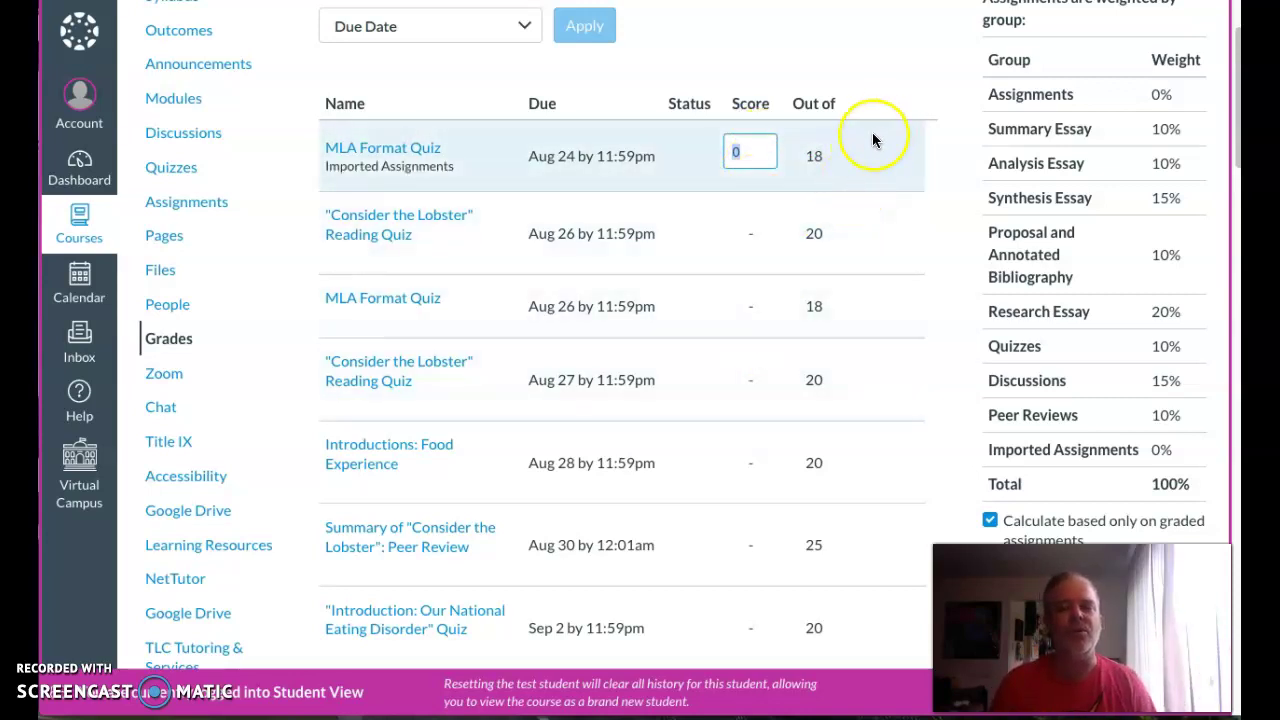
# Examine the course links beside the grades list, including People, Zoom, Learning Resources, NetTutor and TLC Tutoring & Services
pyautogui.scroll(1, 307, 220)
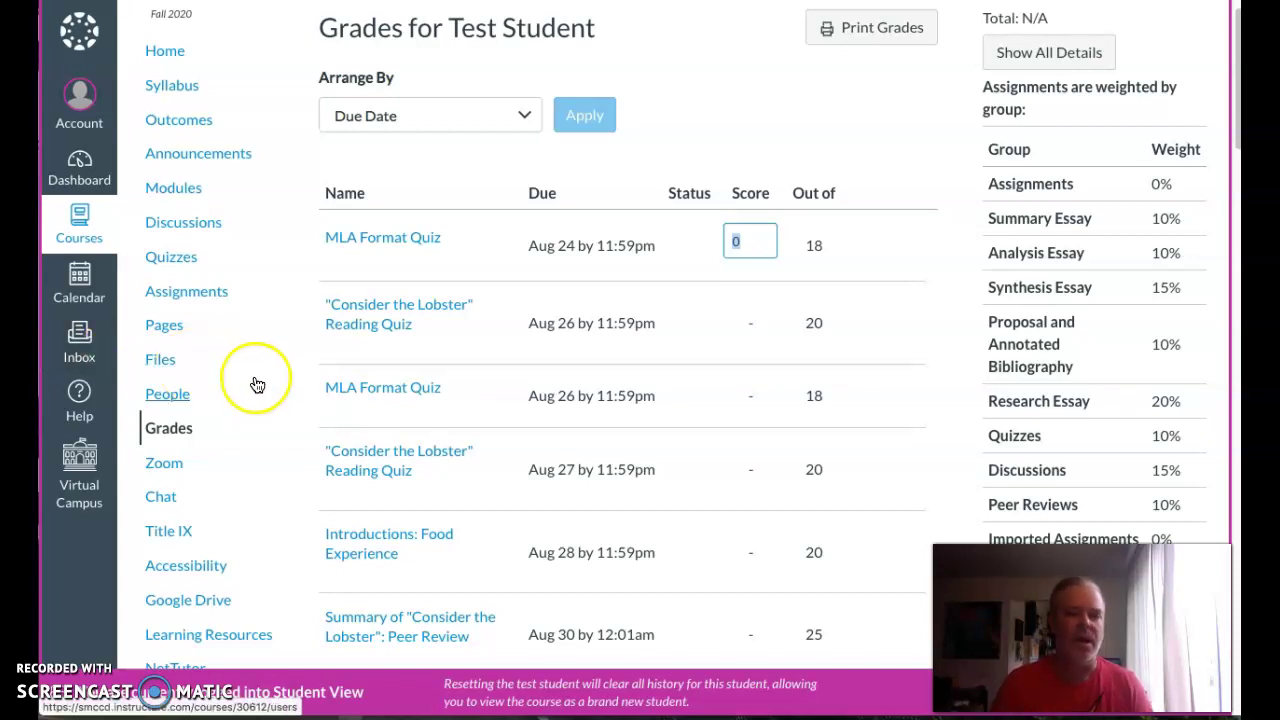
pyautogui.scroll(-1, 252, 383)
pyautogui.scroll(-1, 257, 383)
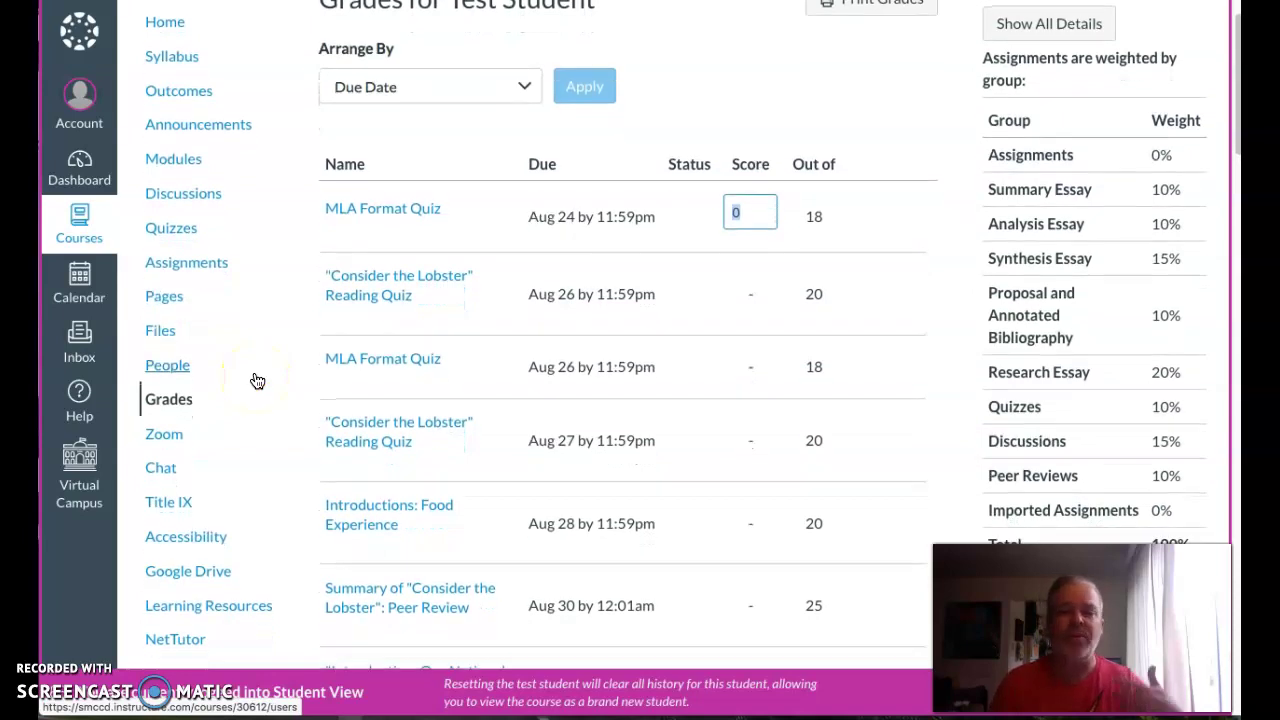
pyautogui.scroll(-3, 257, 381)
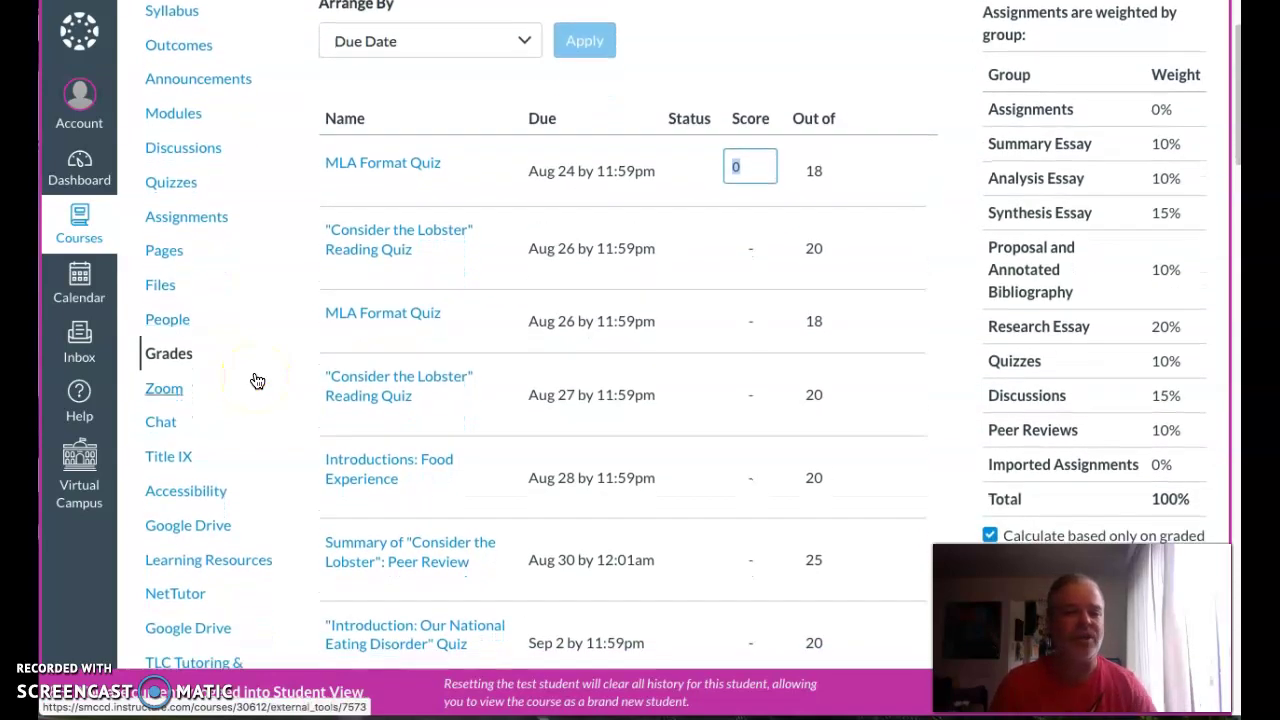
pyautogui.scroll(-1, 257, 381)
pyautogui.scroll(-1, 257, 381)
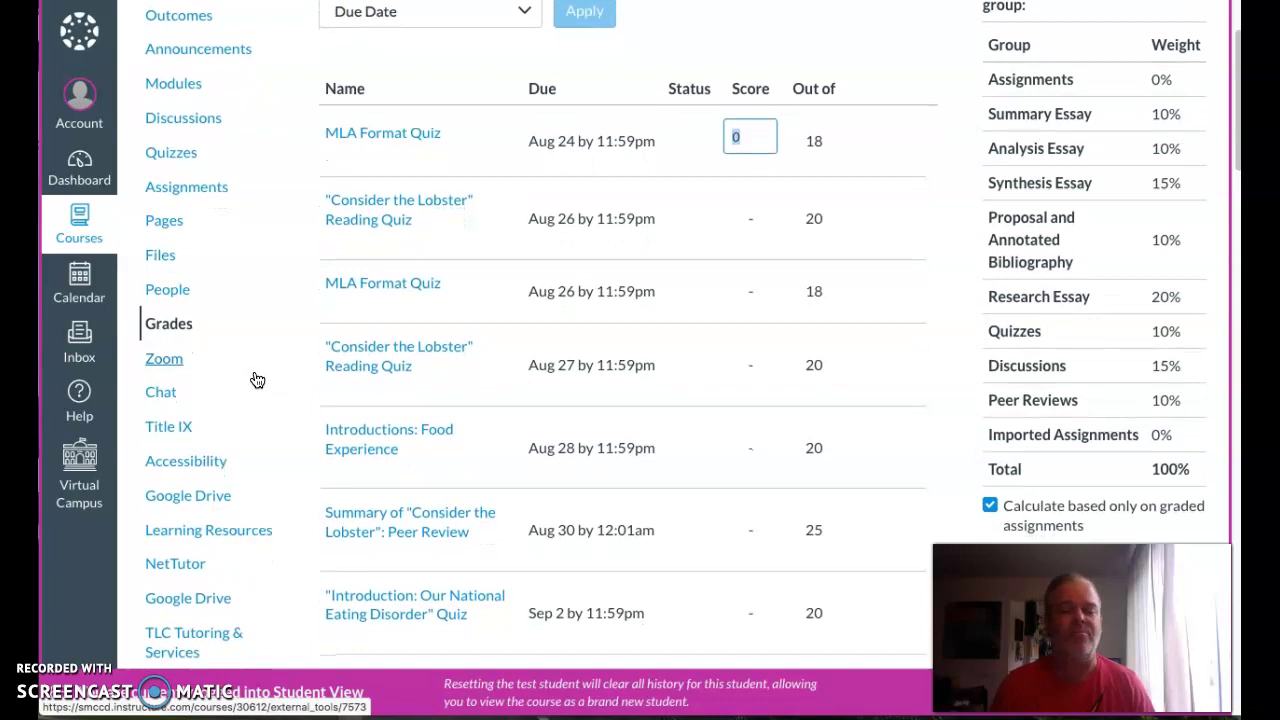
pyautogui.scroll(-6, 257, 380)
pyautogui.scroll(-6, 275, 390)
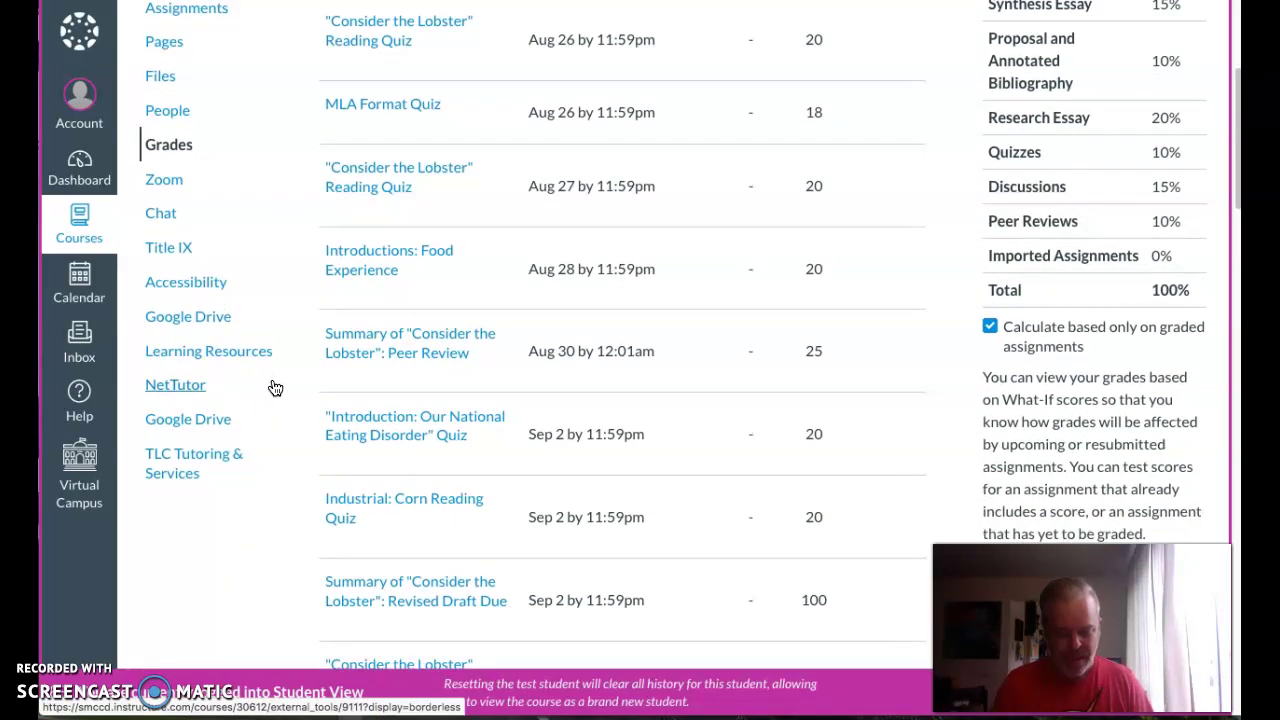
pyautogui.scroll(-2, 286, 376)
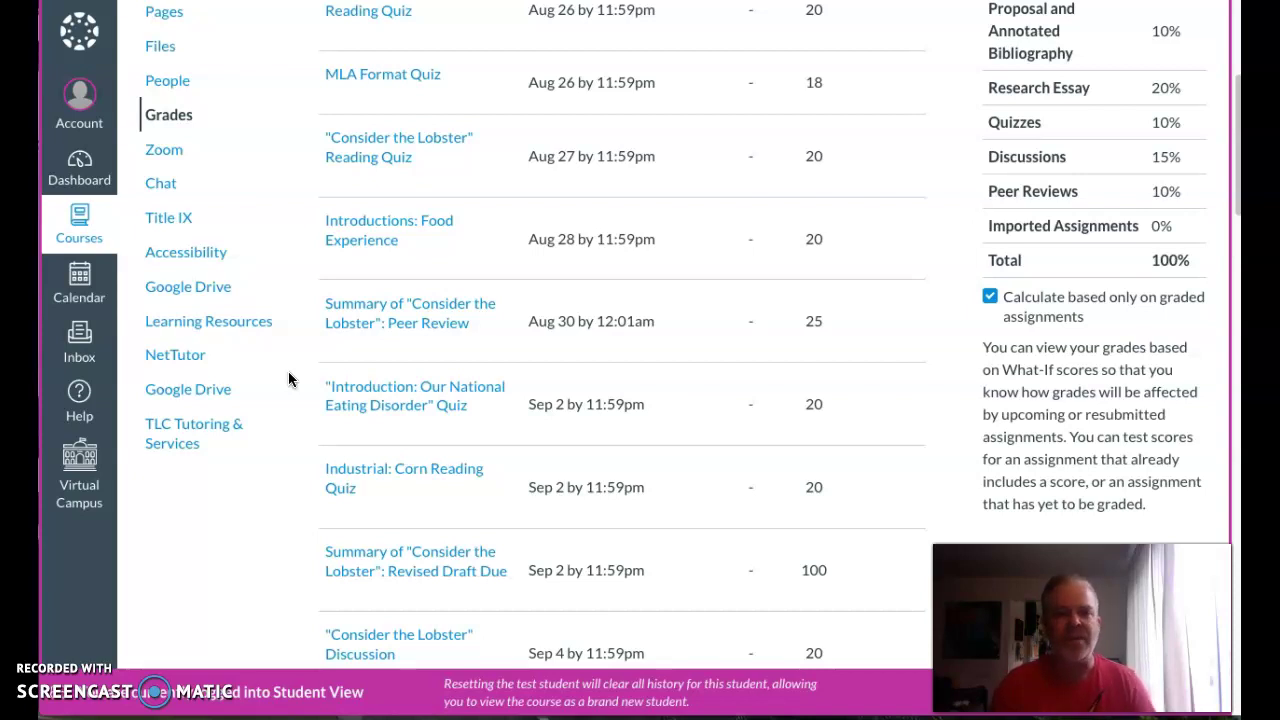
# Examine the grades list from the Introductions: Food Experience item through the assignments due in early September
pyautogui.click(597, 254)
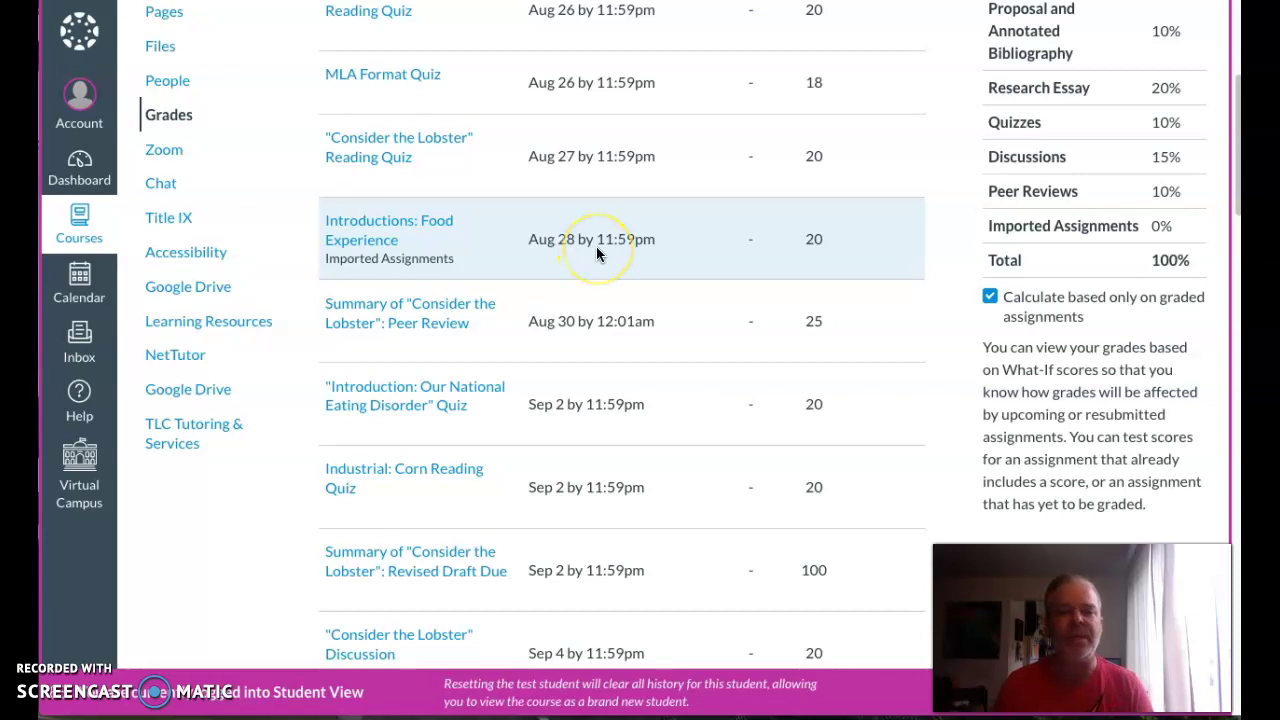
pyautogui.scroll(-2, 597, 254)
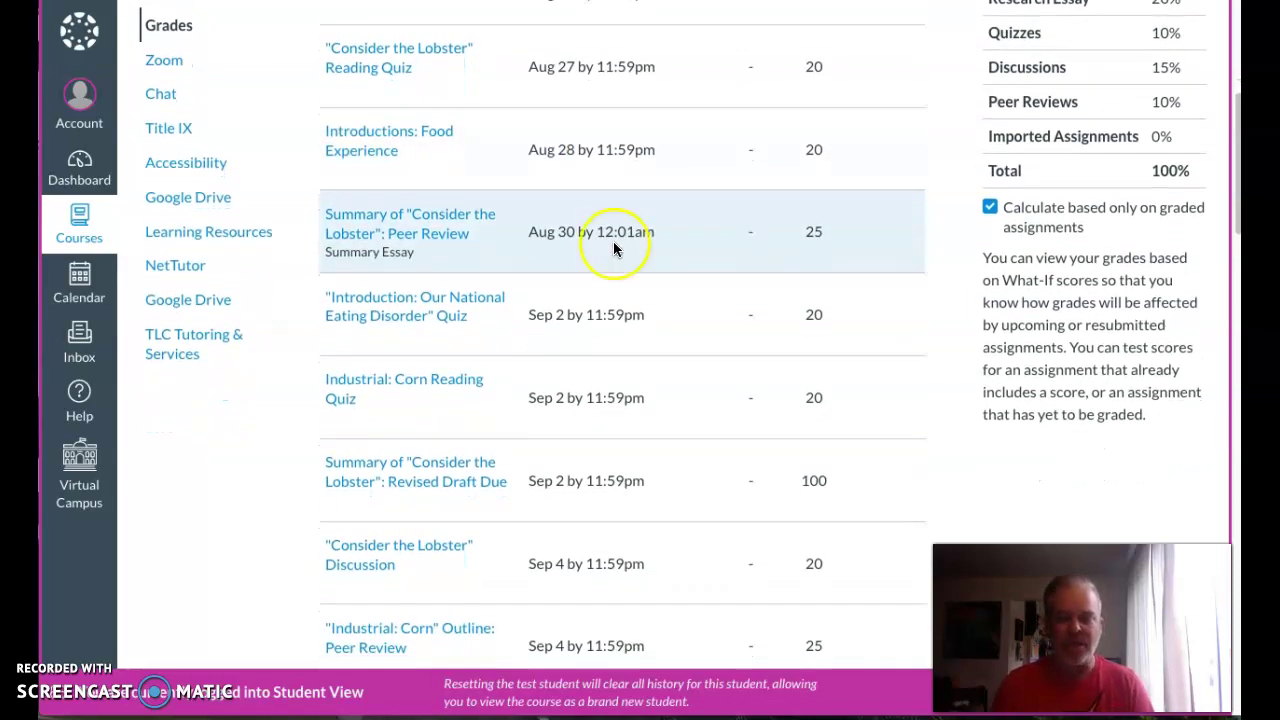
pyautogui.scroll(-1, 614, 249)
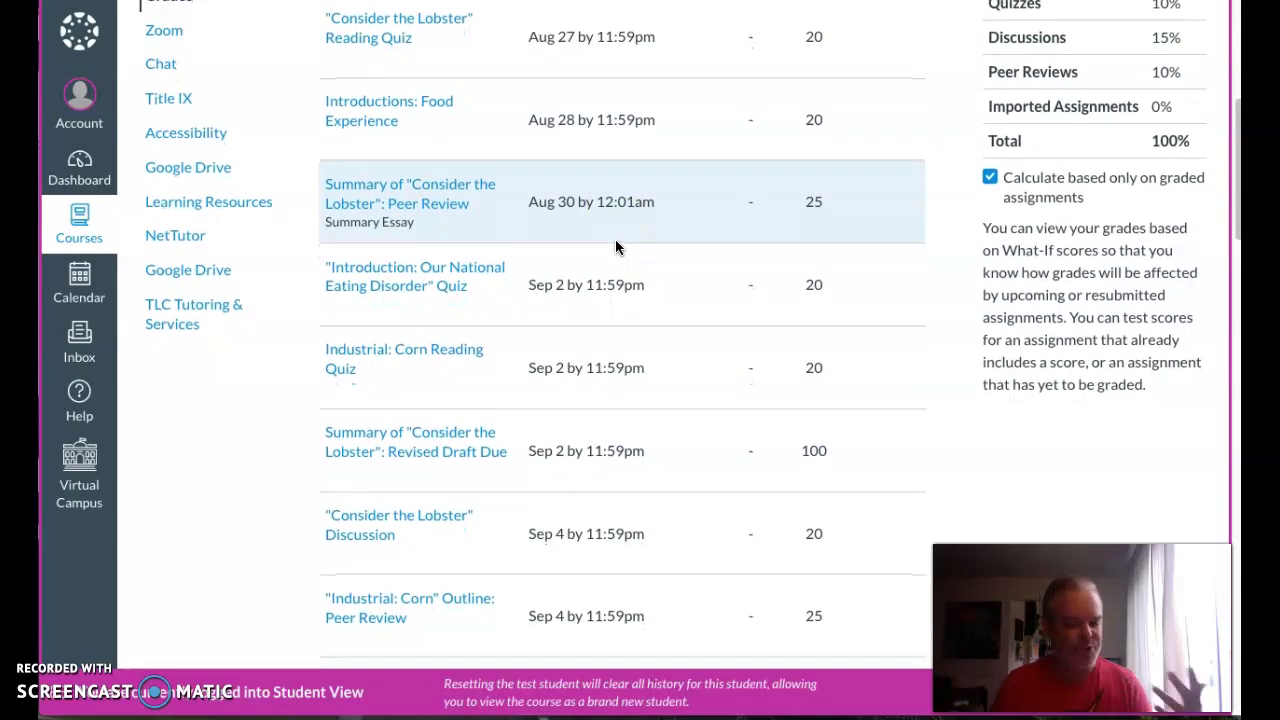
pyautogui.scroll(-1, 615, 241)
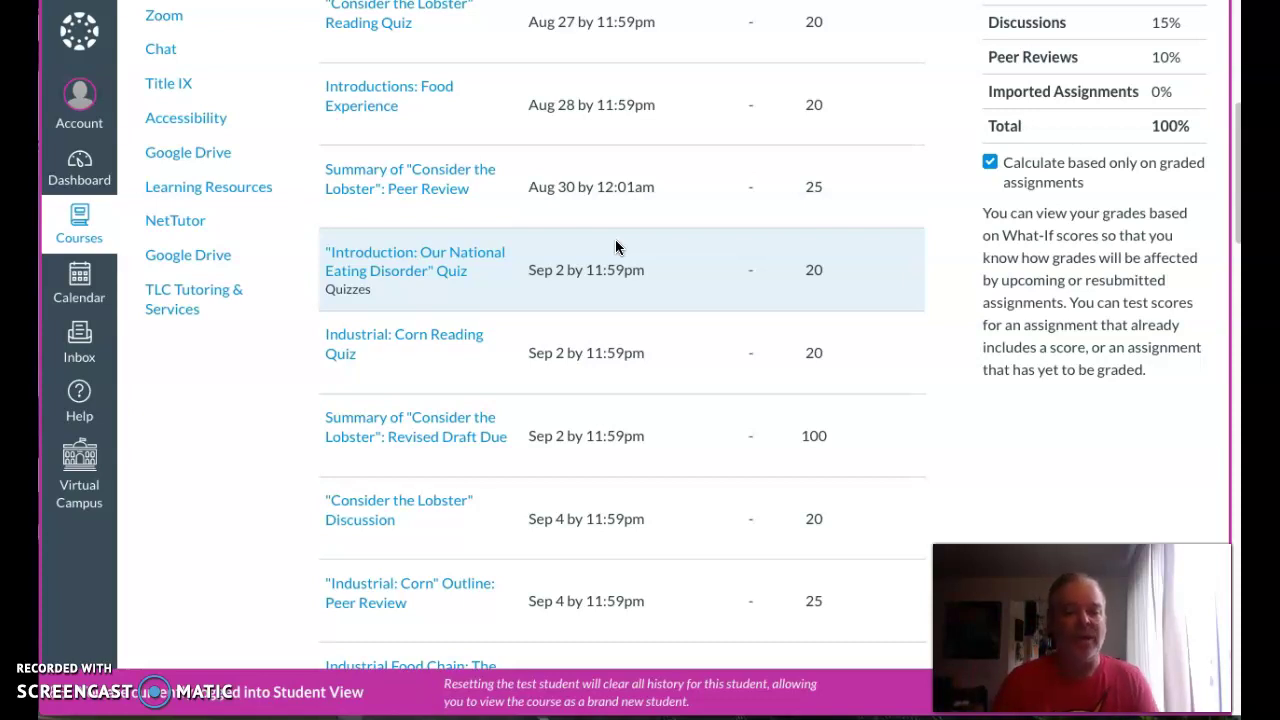
pyautogui.scroll(-1, 637, 322)
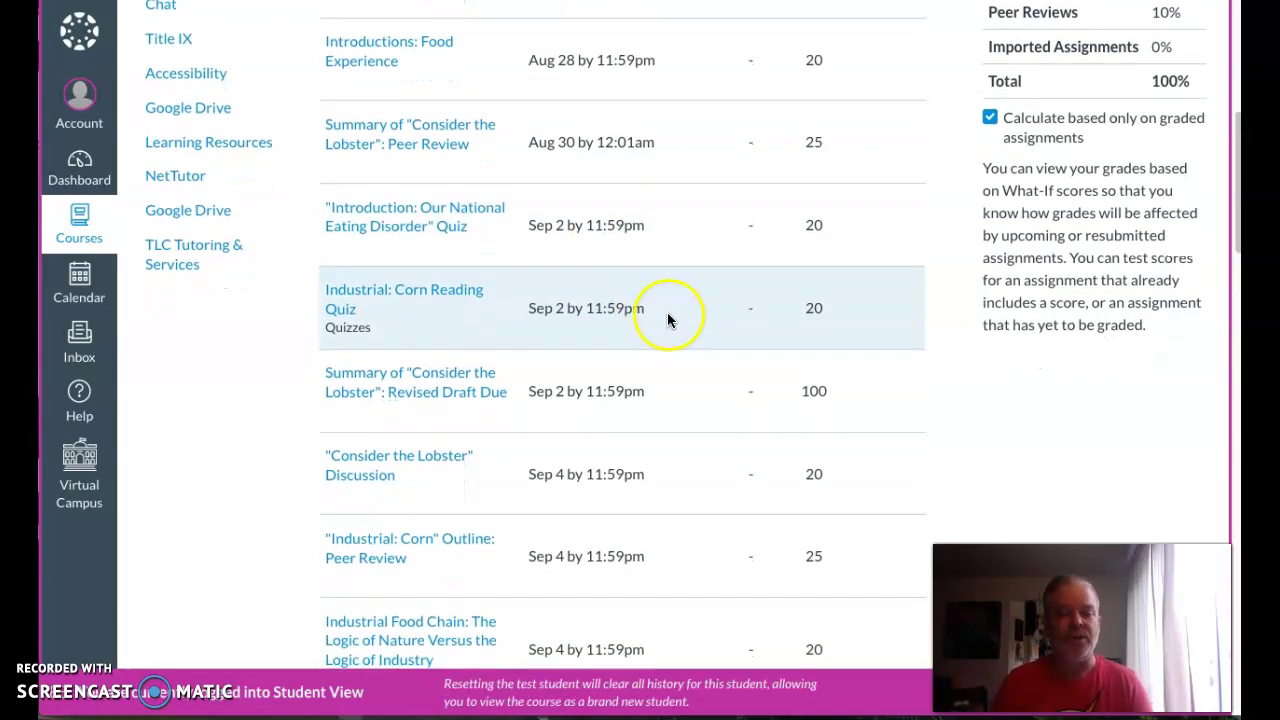
pyautogui.scroll(-1, 670, 325)
pyautogui.scroll(-1, 656, 385)
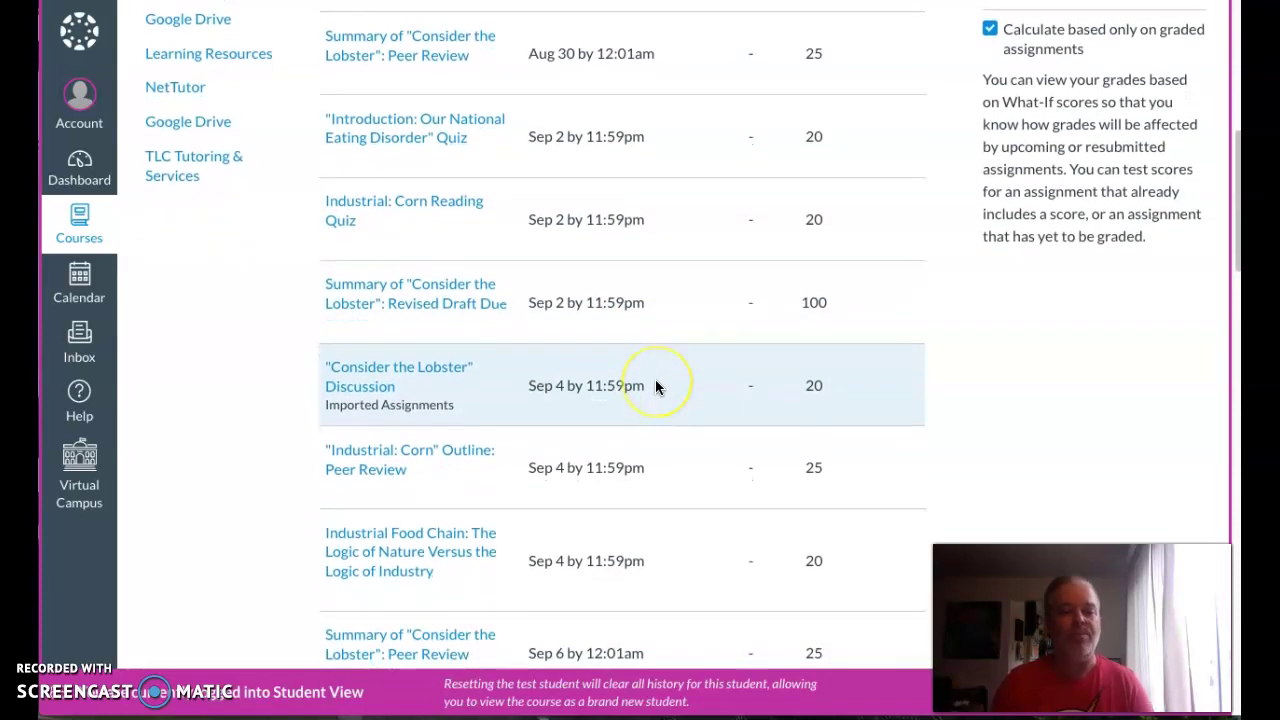
pyautogui.scroll(-1, 657, 395)
pyautogui.scroll(-2, 657, 398)
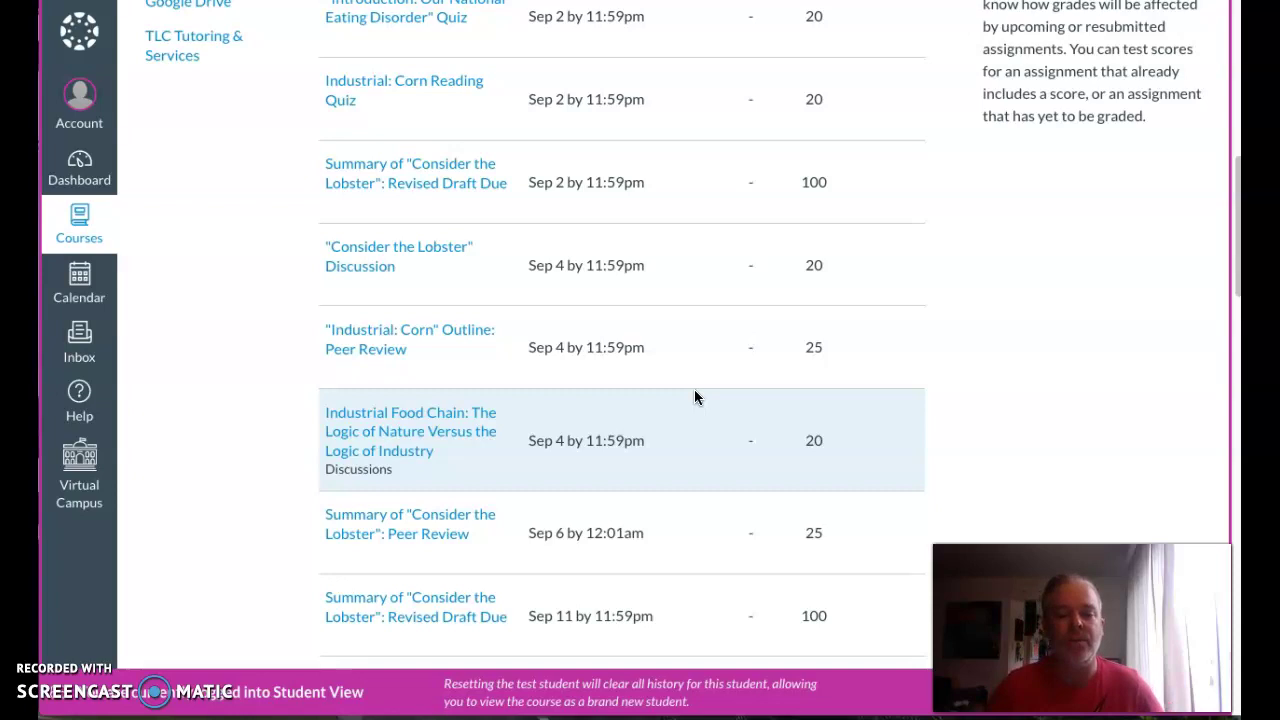
pyautogui.click(277, 664)
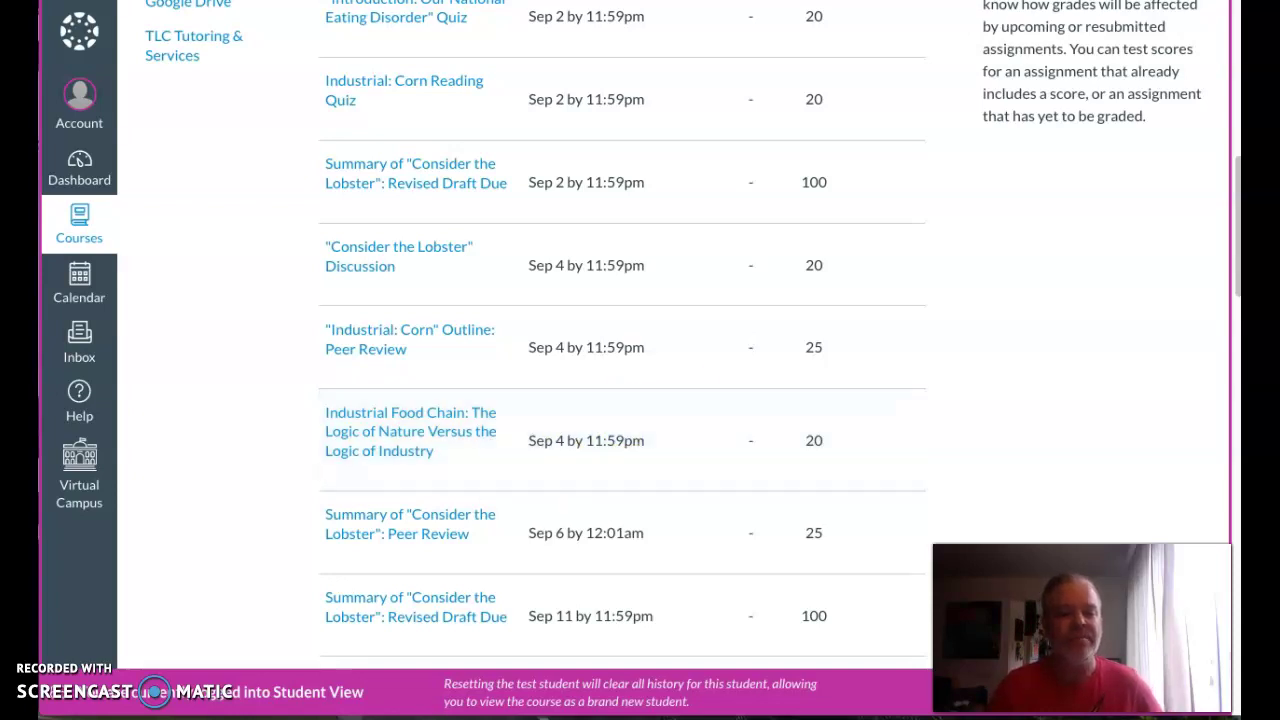